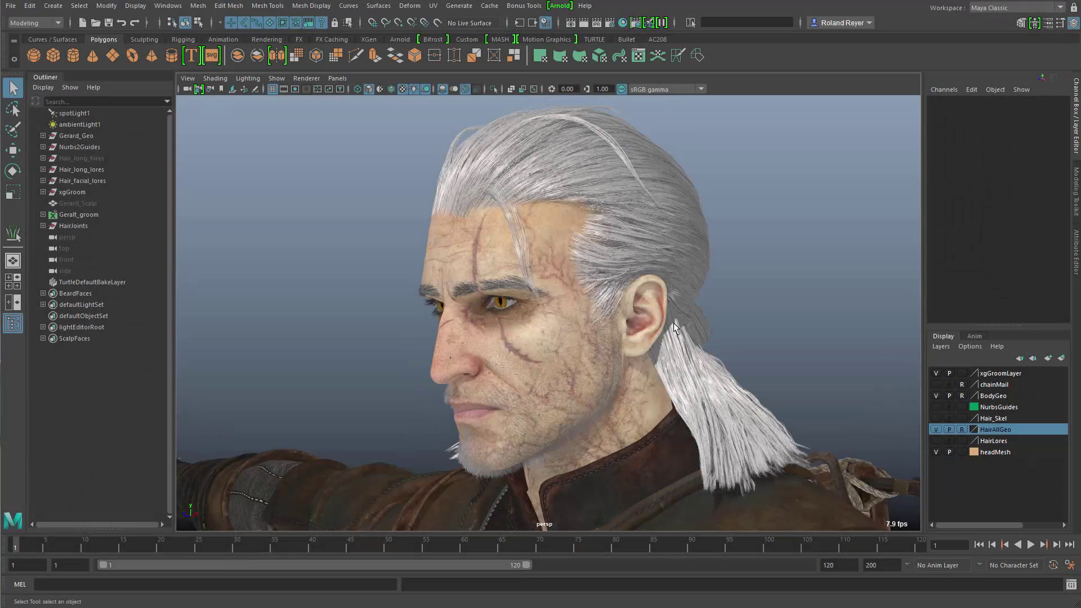
Step: Examine the character's hair groom from several angles and up close around the hairline, temple and nape
mouse_move(676, 327)
alt+mouse_down()
mouse_move(620, 335)
mouse_move(767, 335)
mouse_move(651, 336)
mouse_move(664, 321)
alt+mouse_up()
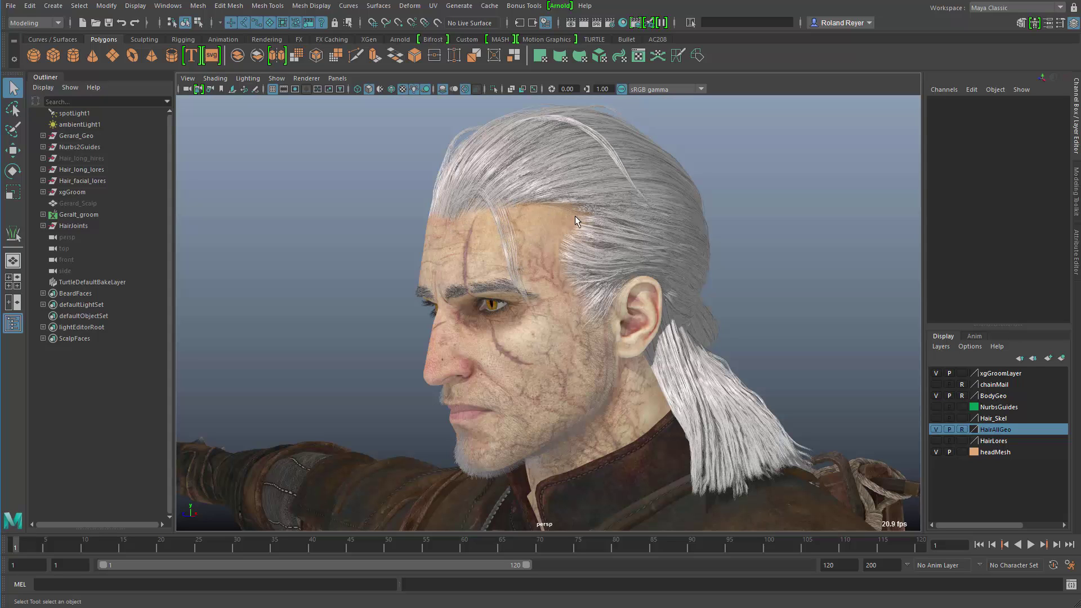
alt+drag(631, 332, 658, 317)
alt+middle_drag(581, 295, 586, 300)
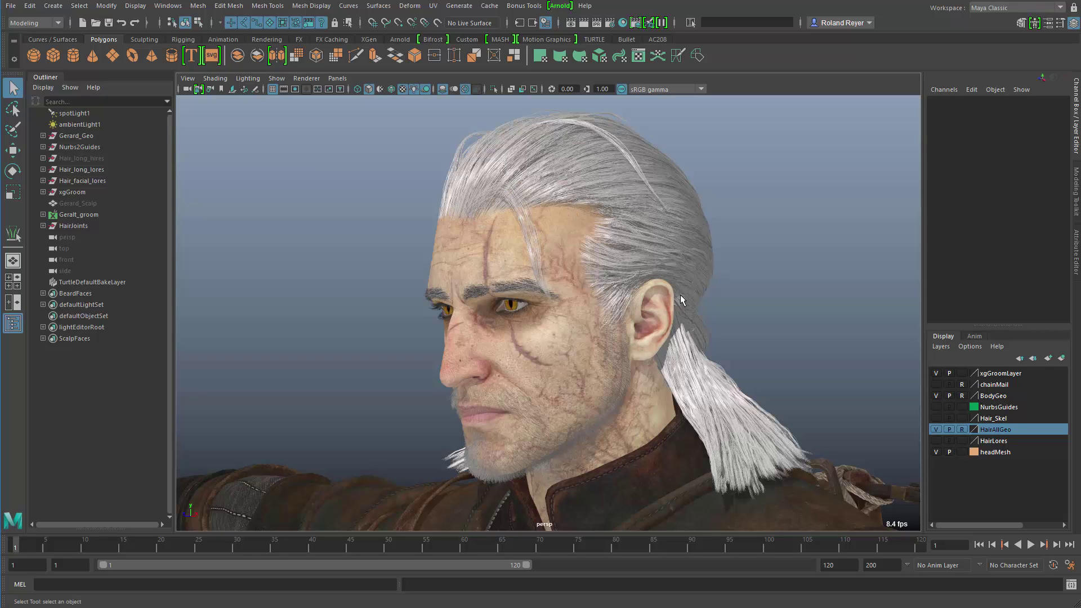
alt+right_drag(611, 274, 764, 299)
alt+middle_drag(764, 299, 559, 409)
alt+right_drag(559, 409, 616, 407)
alt+drag(616, 407, 622, 407)
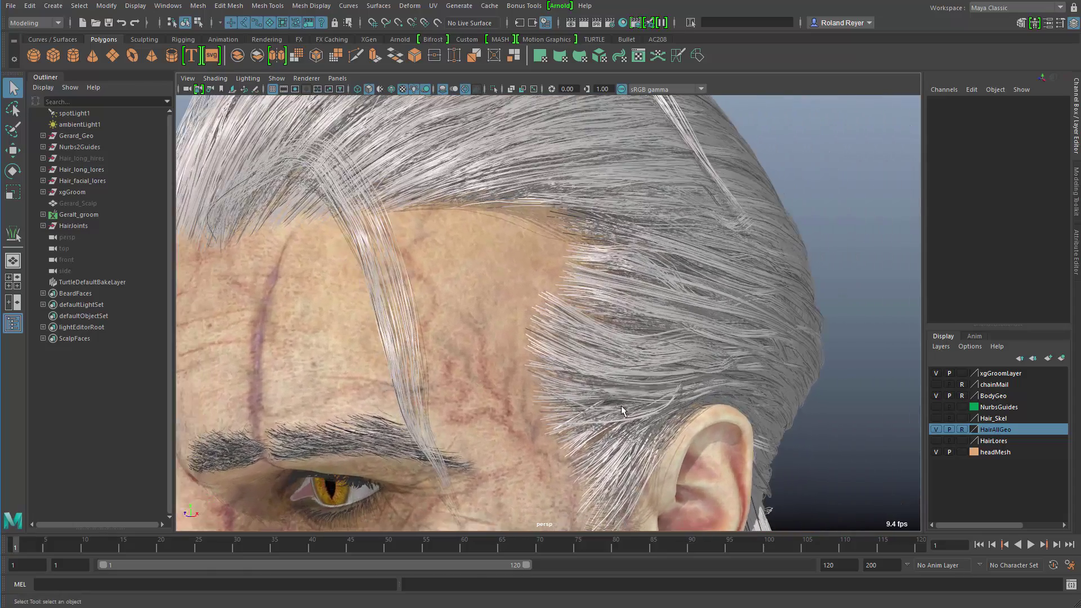
alt+right_drag(600, 346, 507, 423)
alt+middle_drag(507, 422, 579, 357)
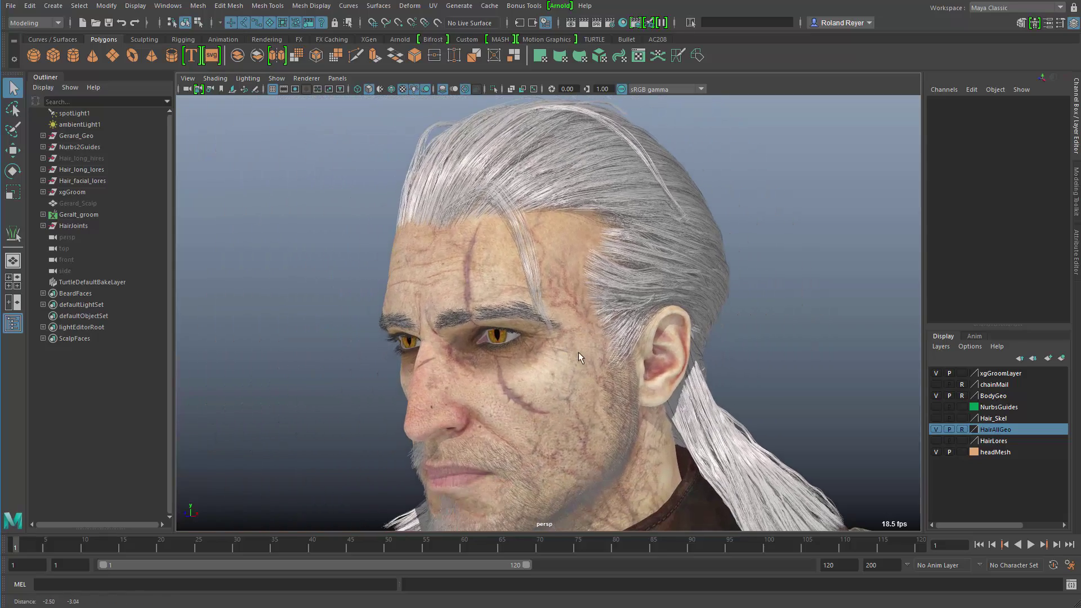
mouse_move(580, 357)
alt+right_down()
mouse_move(589, 387)
mouse_move(587, 375)
alt+right_up()
alt+middle_drag(586, 375, 595, 357)
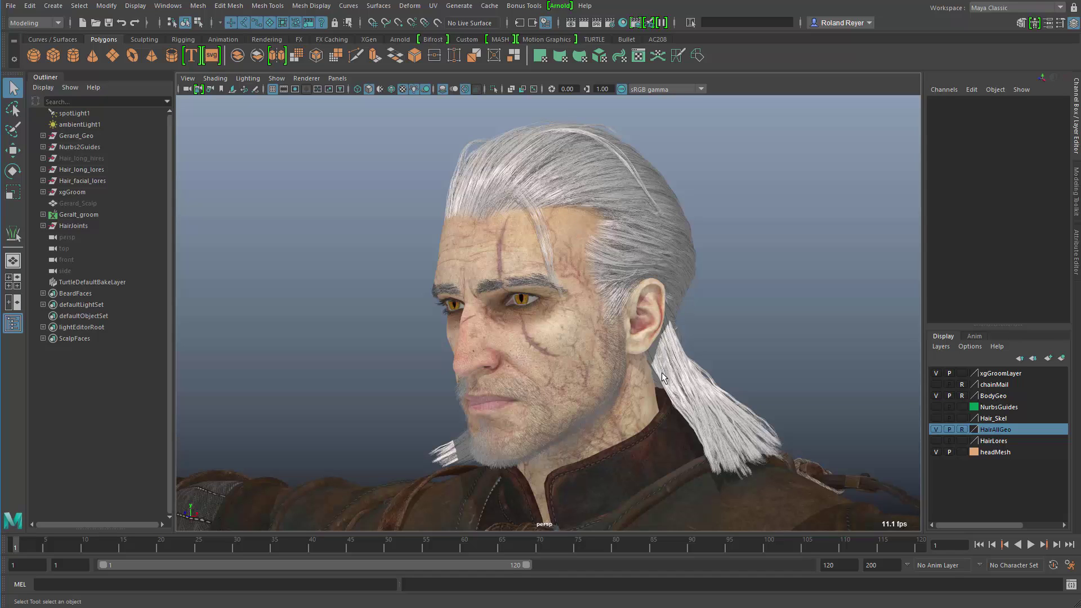
mouse_move(673, 352)
alt+mouse_down()
mouse_move(646, 361)
mouse_move(660, 361)
alt+mouse_up()
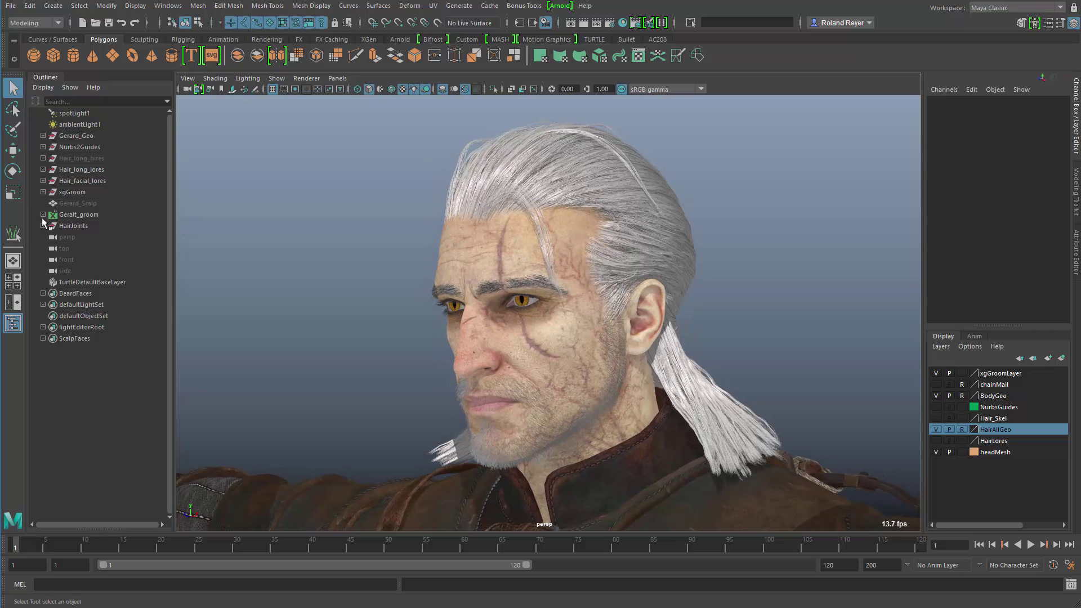
Step: Expand the Geralt_groom collection and toggle the visibility of the Geralt_Head_Hair description off and on
click(43, 215)
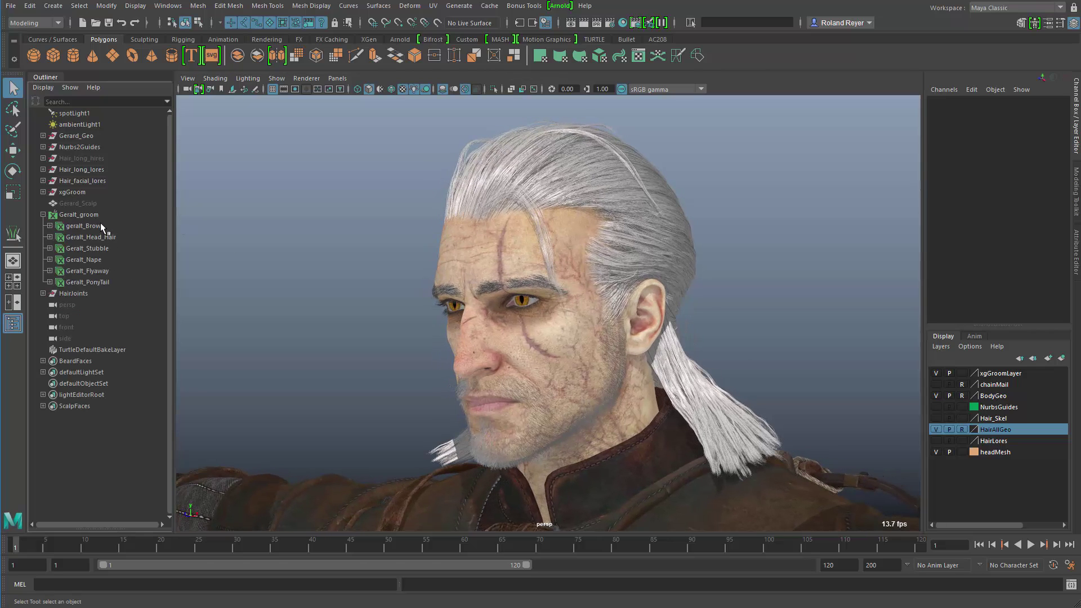
click(103, 237)
key(h)
key(h)
key(h)
key(h)
Step: Toggle the visibility of the Geralt_Nape and Geralt_Flyaway descriptions off and on to identify each hair section
click(99, 261)
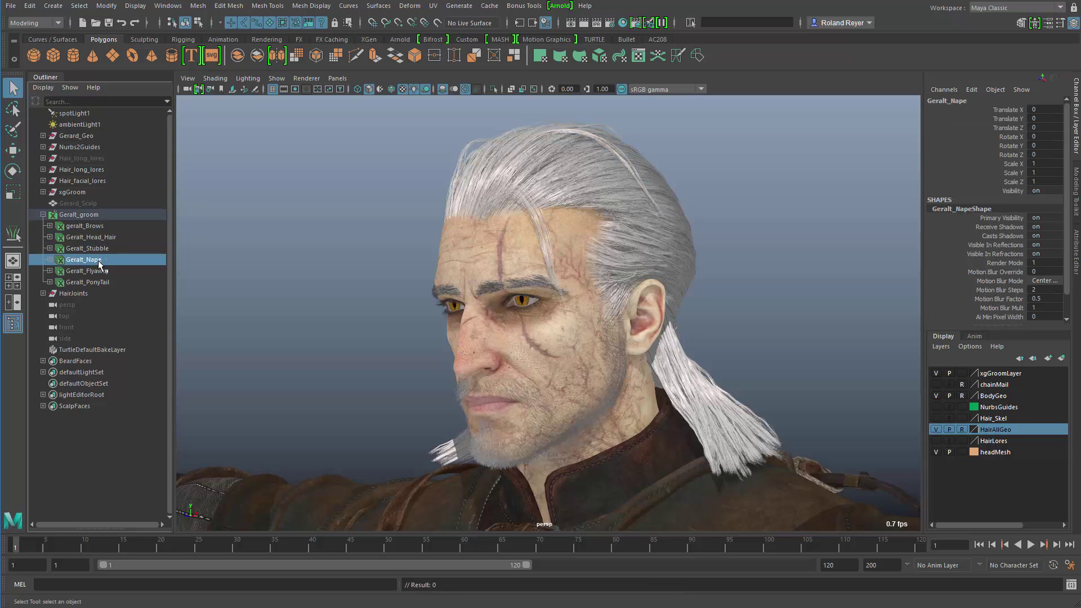
key(h)
key(h)
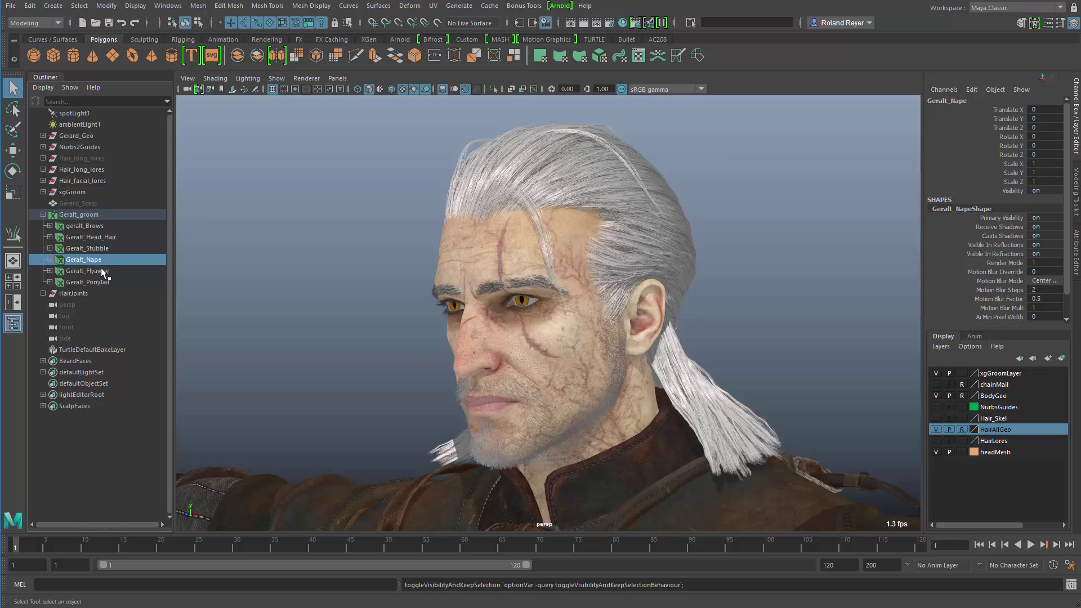
click(104, 271)
key(h)
key(h)
key(h)
key(h)
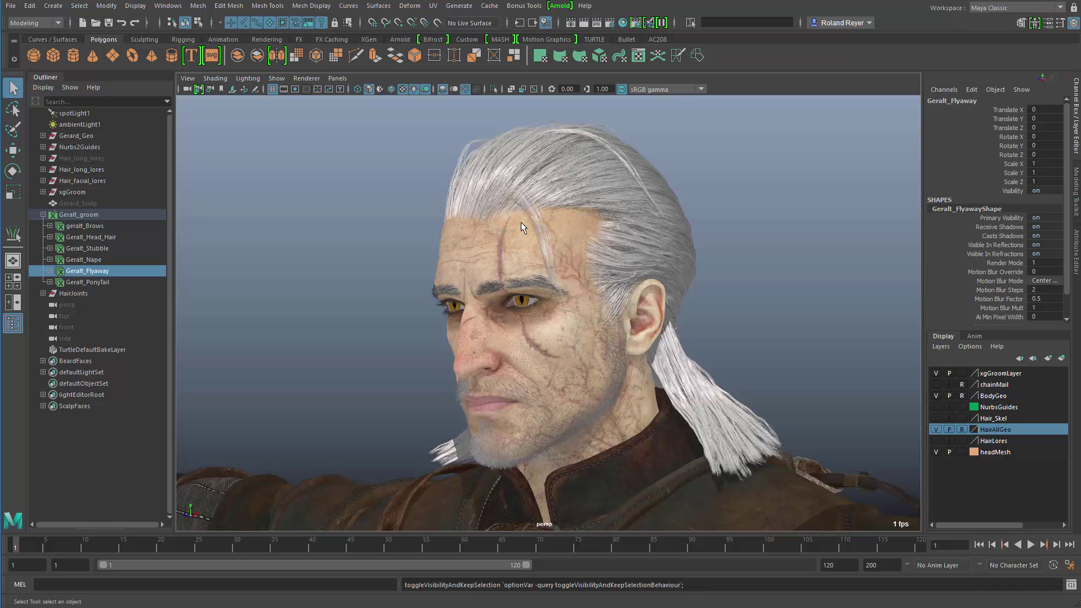
Step: View the back of the head and toggle the visibility of the Geralt_PonyTail description off and on
click(108, 283)
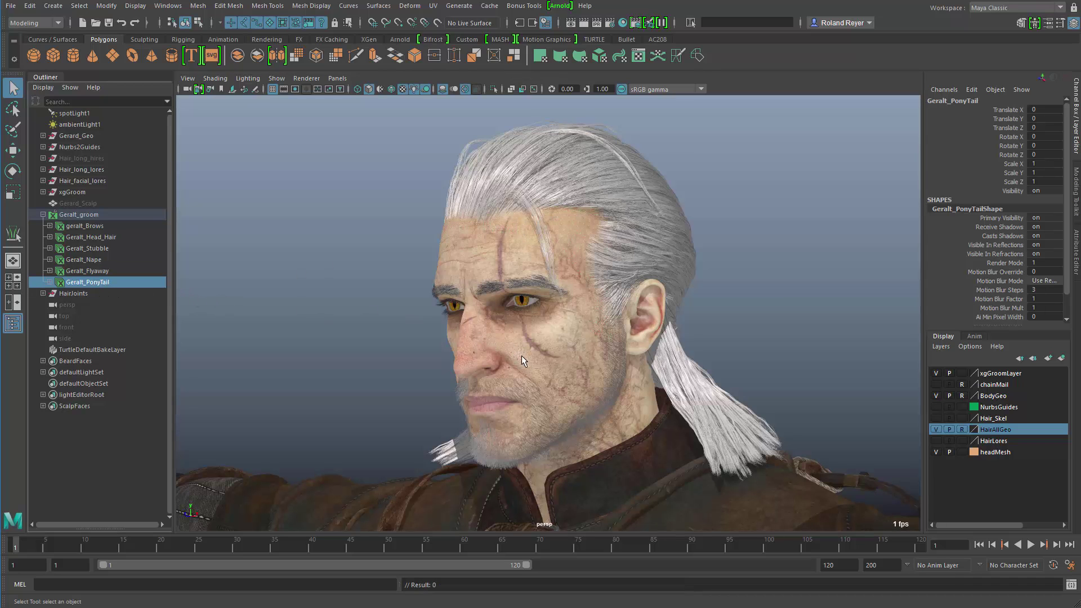
alt+drag(597, 352, 446, 359)
key(h)
key(h)
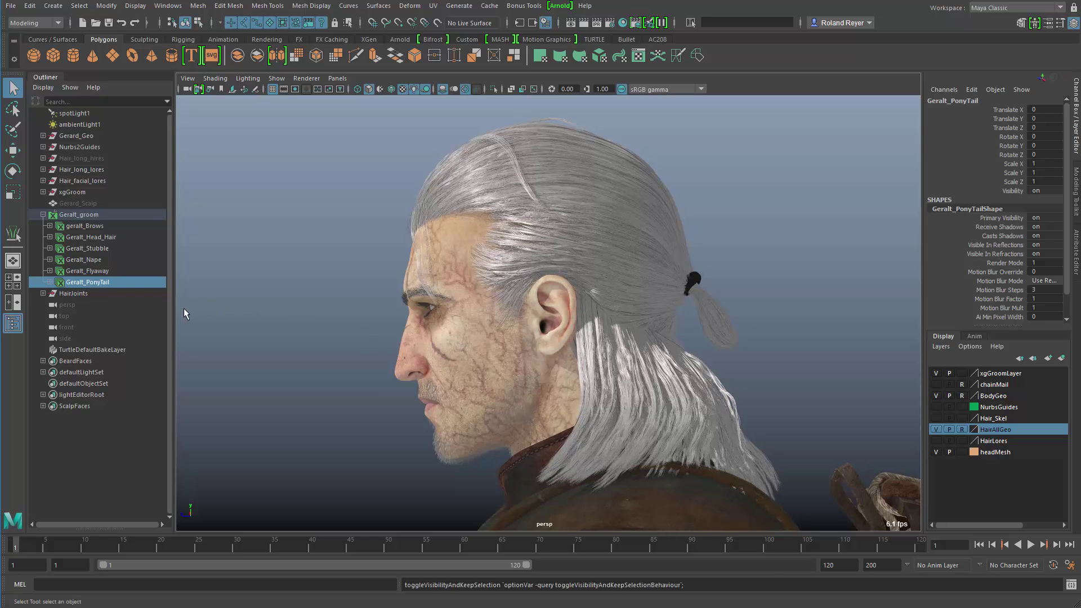
Step: Hide the Geralt_Head_Hair, Geralt_Nape and Geralt_PonyTail descriptions, leaving the flyaway strands, brows and stubble displayed
alt+drag(484, 389, 603, 386)
alt+middle_drag(285, 265, 291, 254)
click(97, 238)
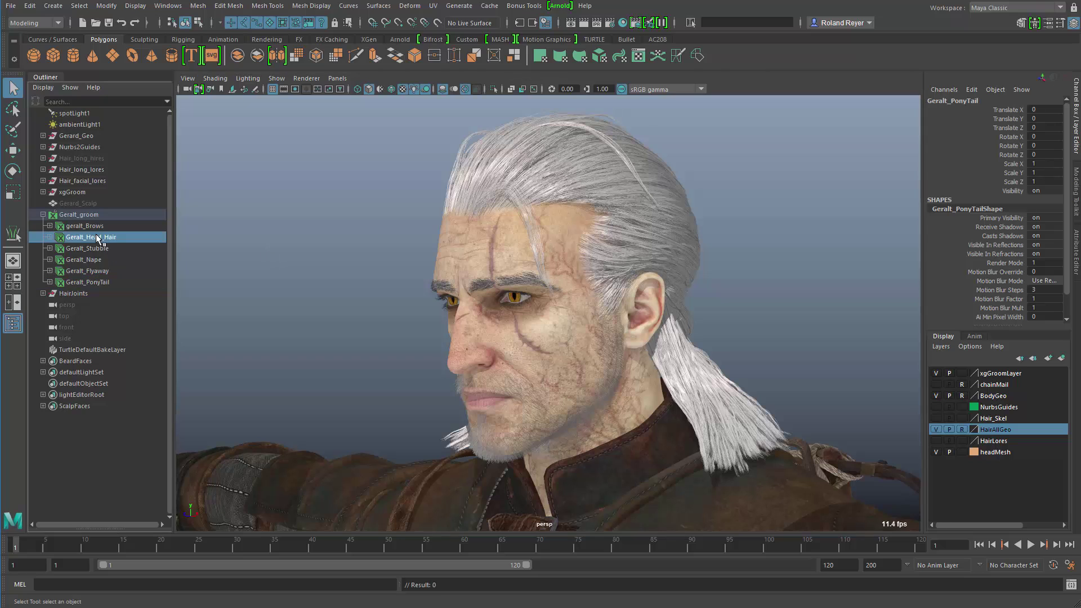
key(h)
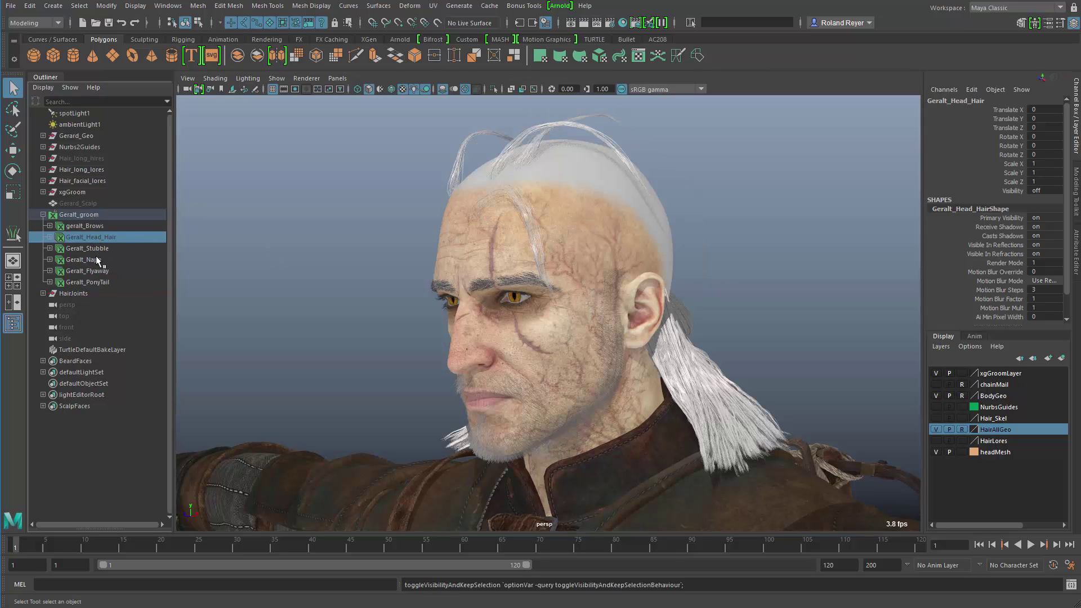
click(100, 260)
key(h)
click(97, 280)
key(h)
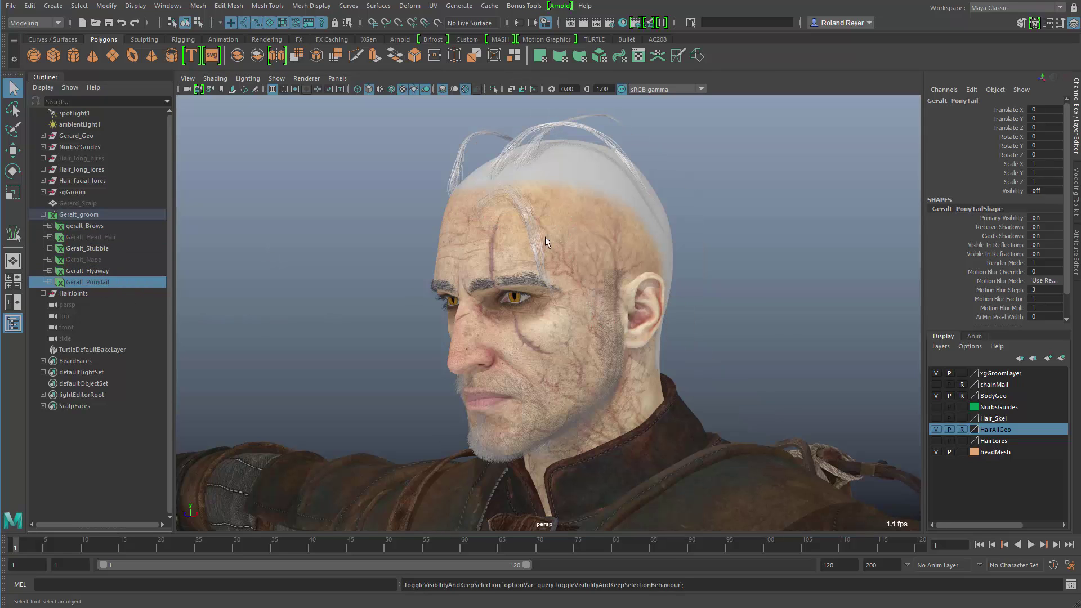
Step: Switch the workspace from Maya Classic to XGen
alt+drag(479, 258, 529, 324)
alt+middle_drag(593, 322, 593, 323)
alt+right_drag(593, 323, 532, 353)
alt+middle_drag(618, 295, 623, 315)
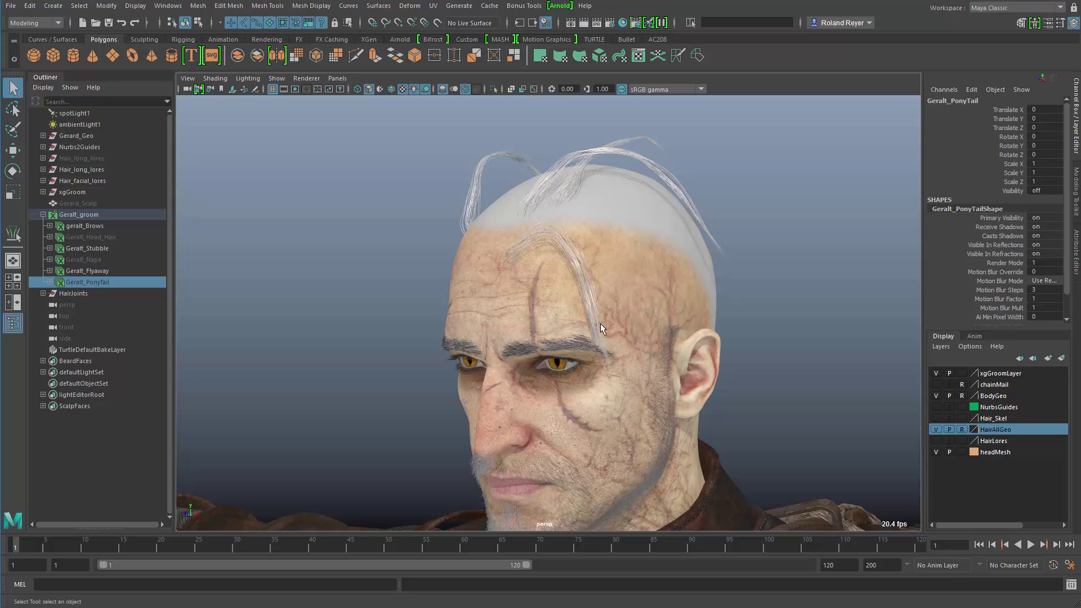
alt+drag(596, 366, 589, 368)
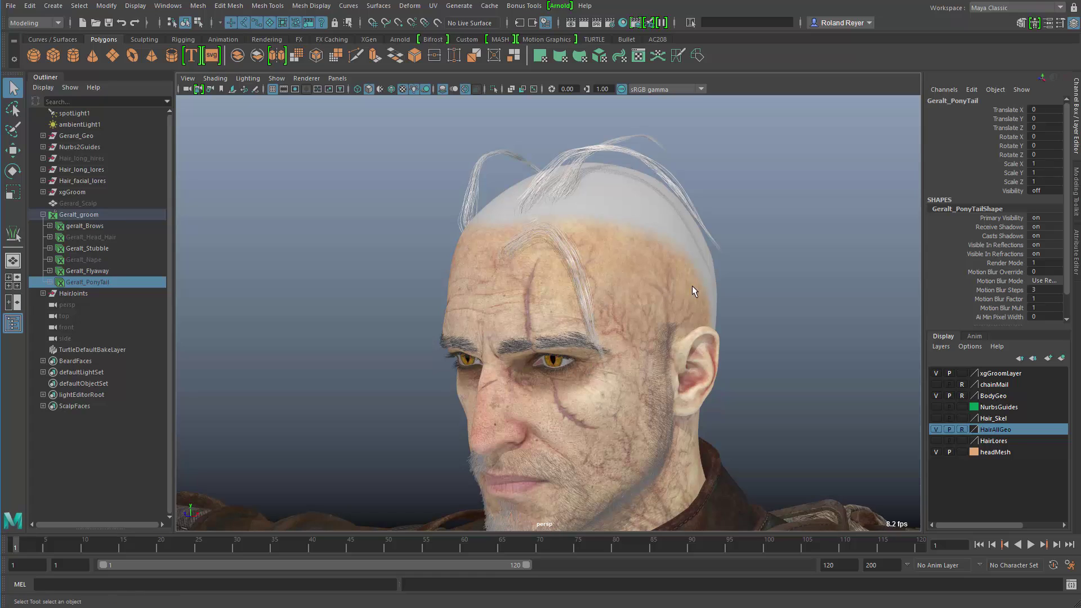
click(994, 11)
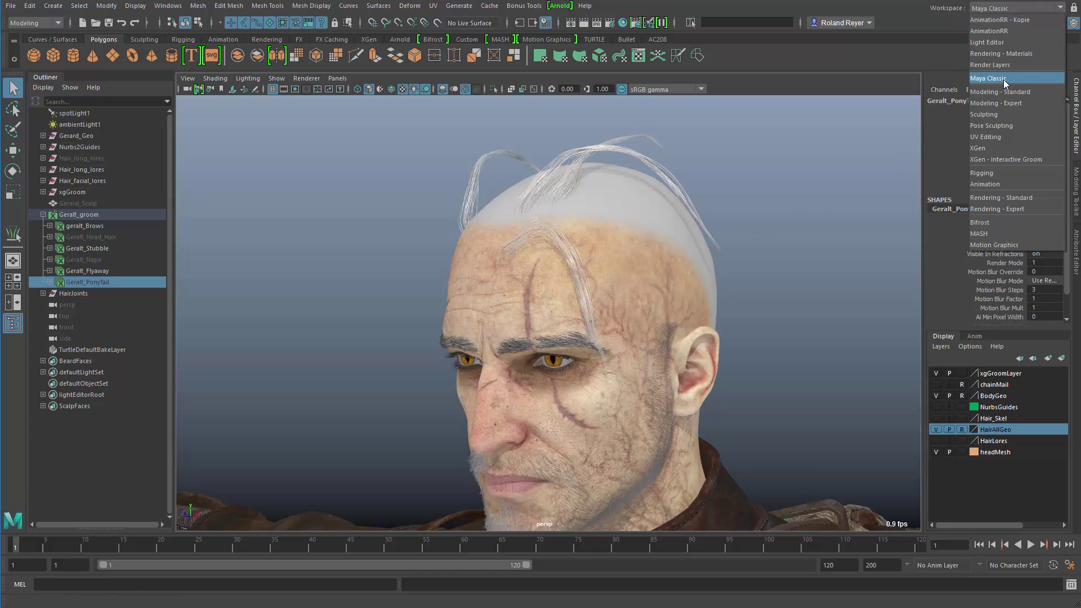
click(1005, 148)
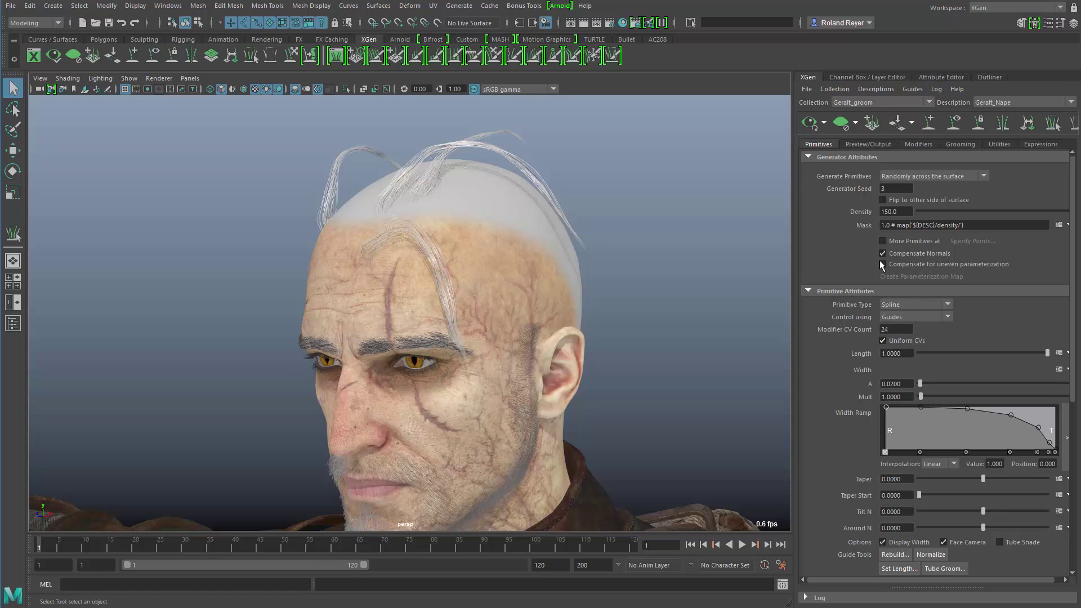
Step: Dock the Outliner beside the viewport, opposite the XGen editor, and narrow it to give the view more room
click(992, 79)
drag(988, 79, 28, 231)
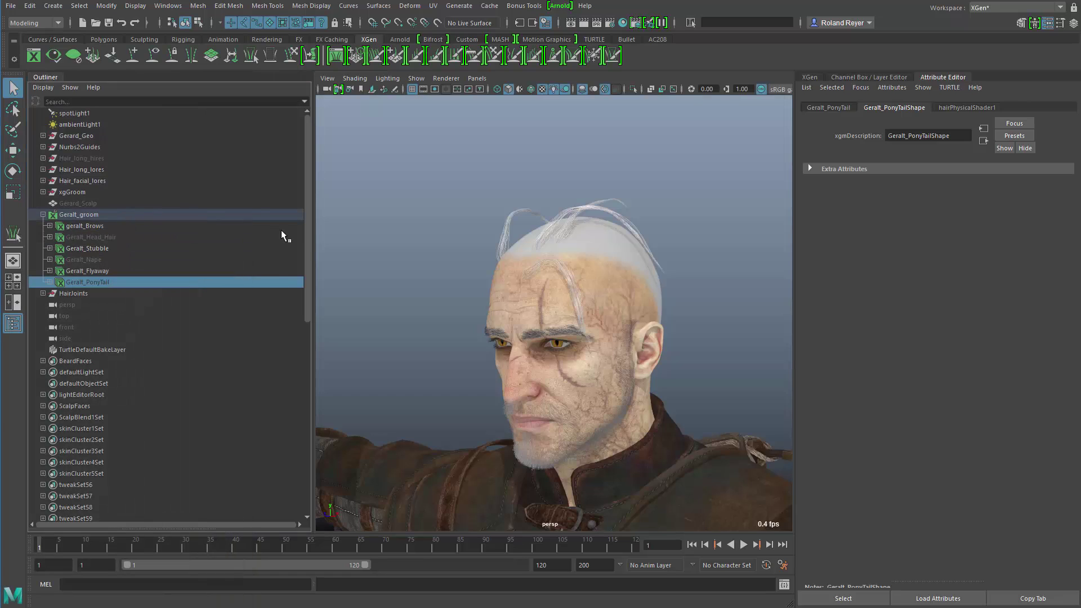
drag(223, 270, 169, 270)
alt+drag(554, 405, 566, 406)
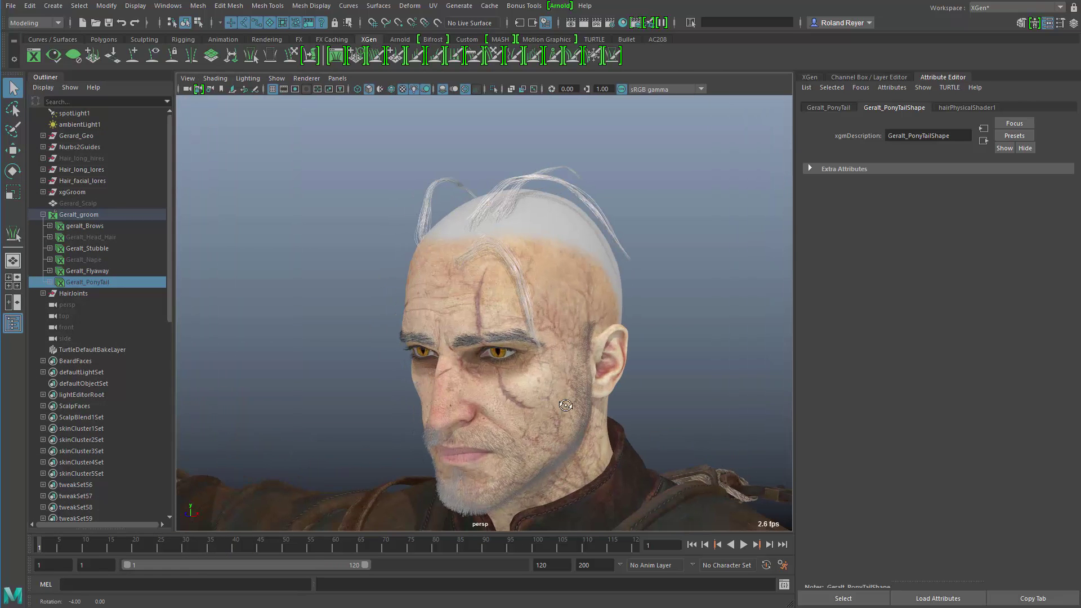
Step: Hide the time slider and range slider to enlarge the viewport
key(space)
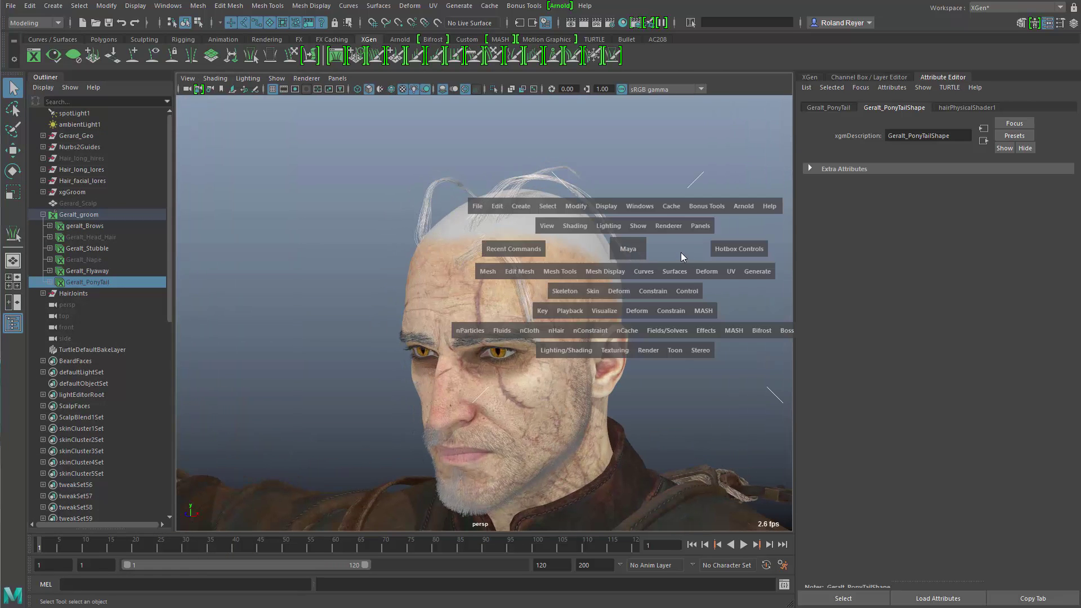
drag(670, 253, 619, 299)
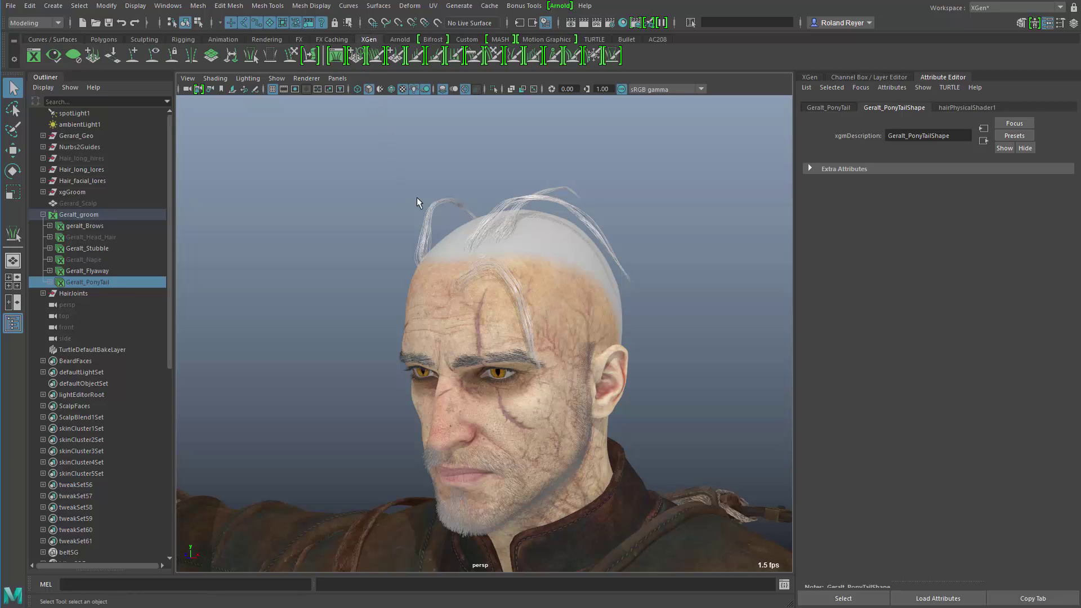
alt+middle_drag(586, 369, 574, 349)
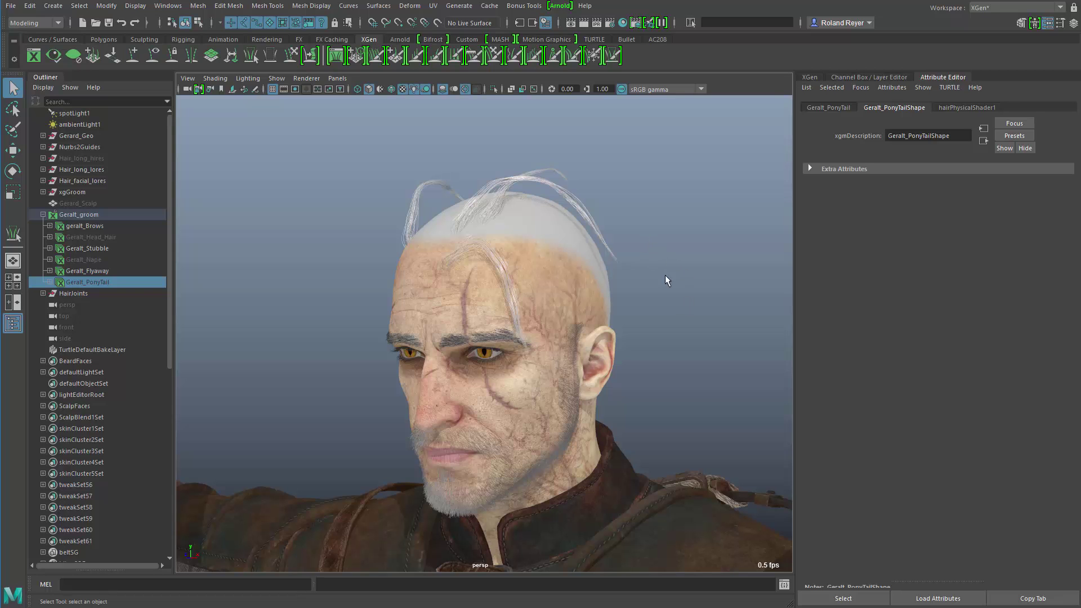
Step: Bring up the XGen editor and make Geralt_Flyaway the current description
click(811, 77)
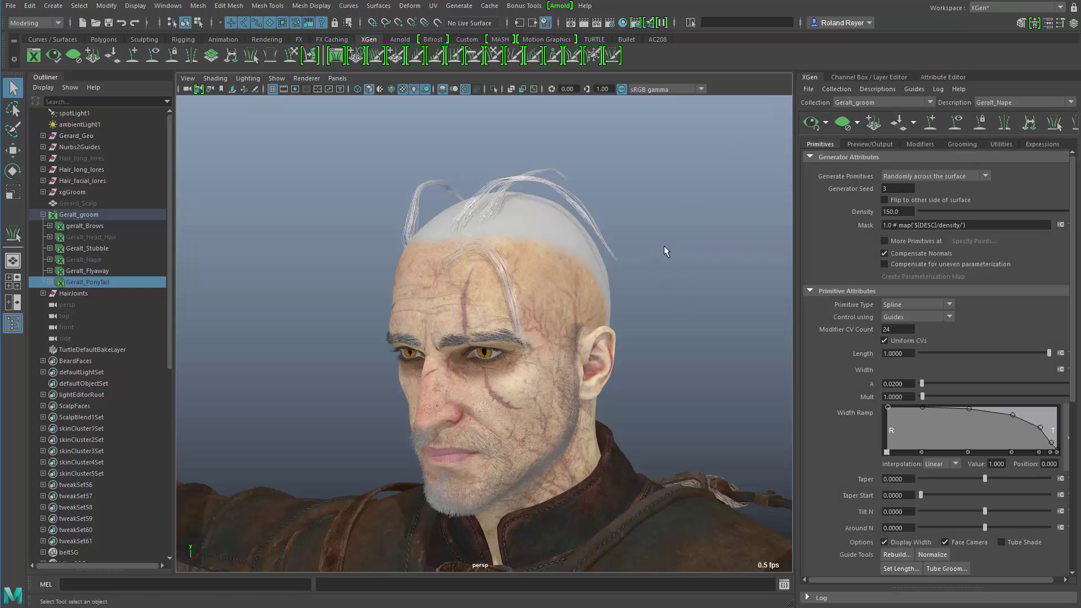
alt+drag(589, 298, 544, 351)
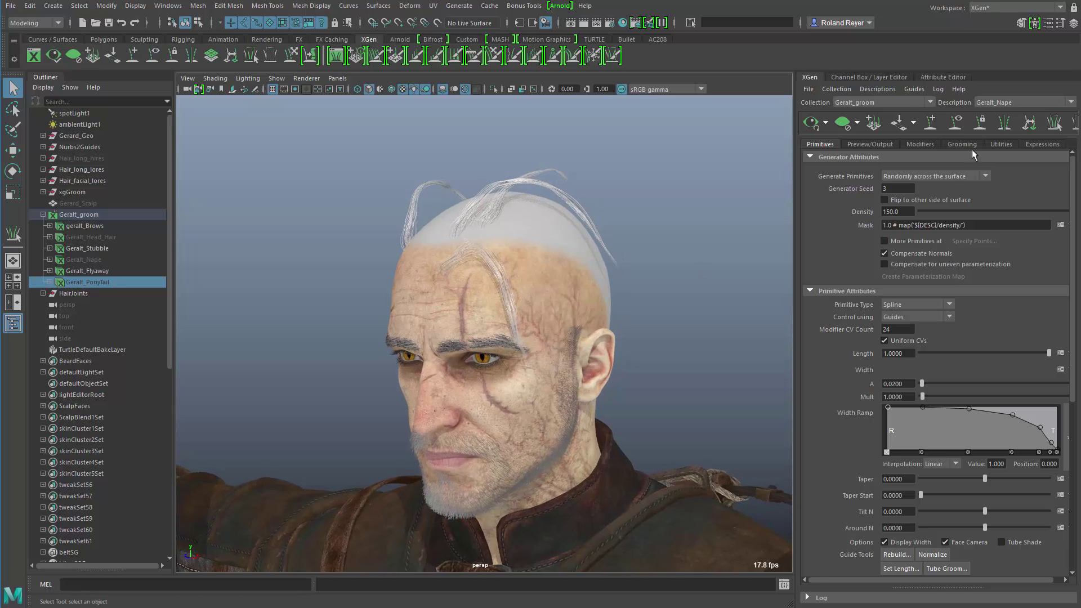
click(994, 103)
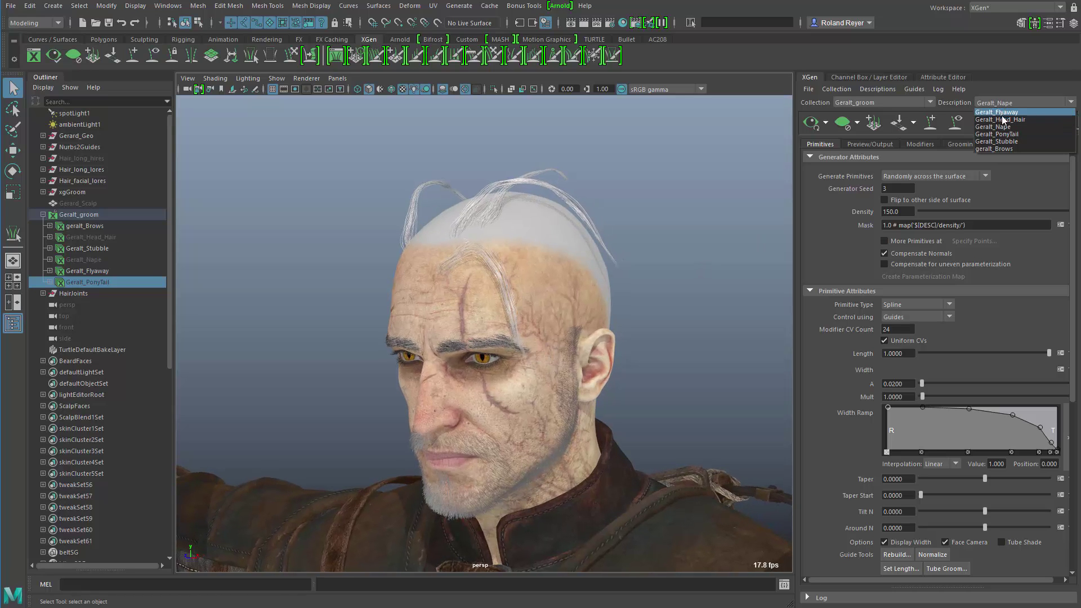
click(997, 112)
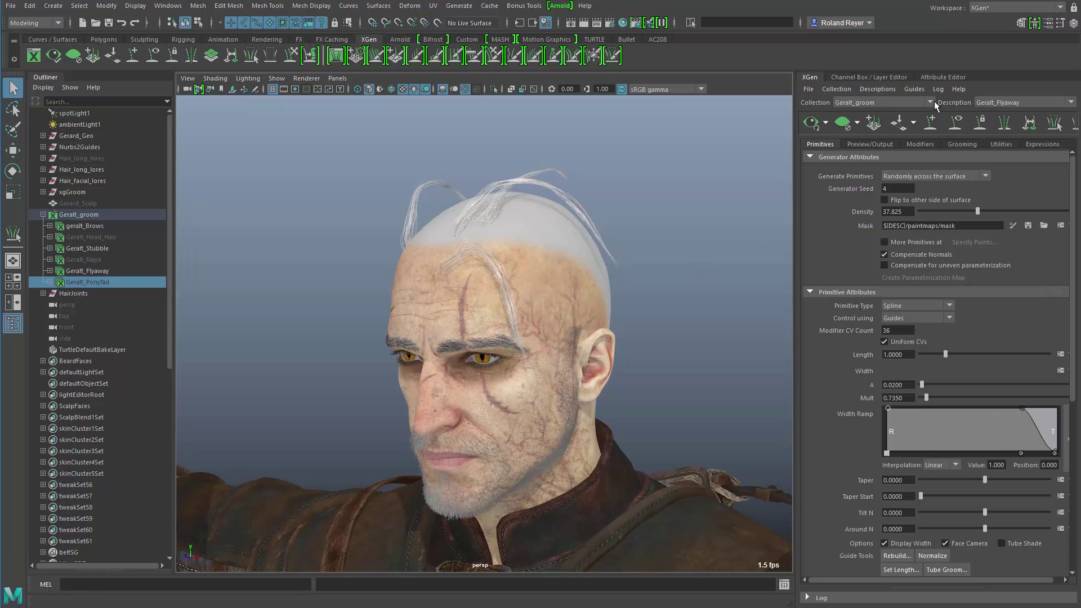
Step: Display the guides of the Geralt_Flyaway description and select the one curving over the forehead
alt+drag(576, 317, 606, 304)
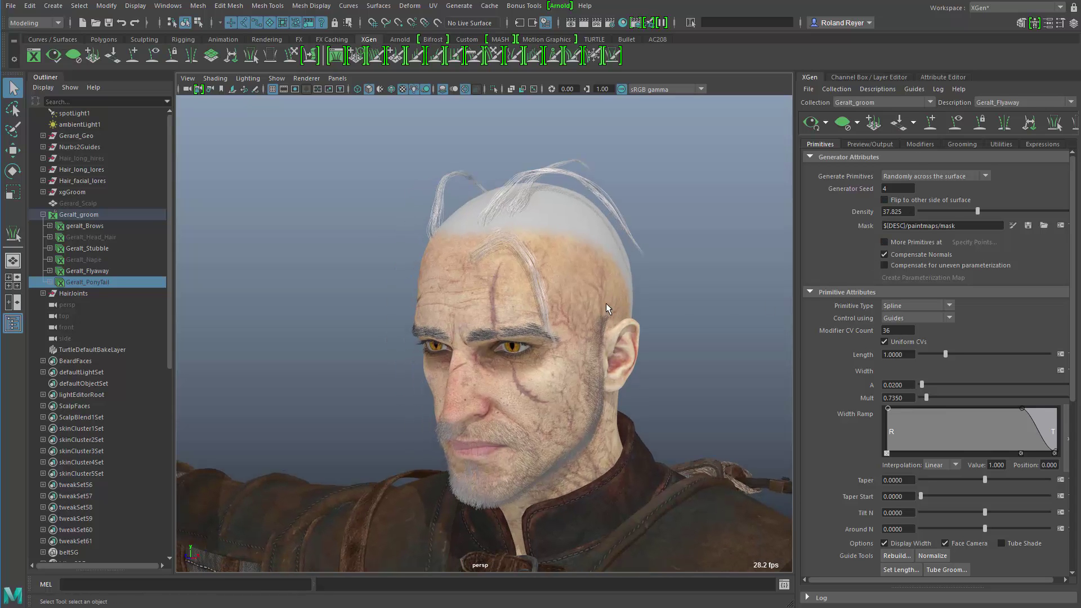
alt+right_drag(485, 353, 579, 351)
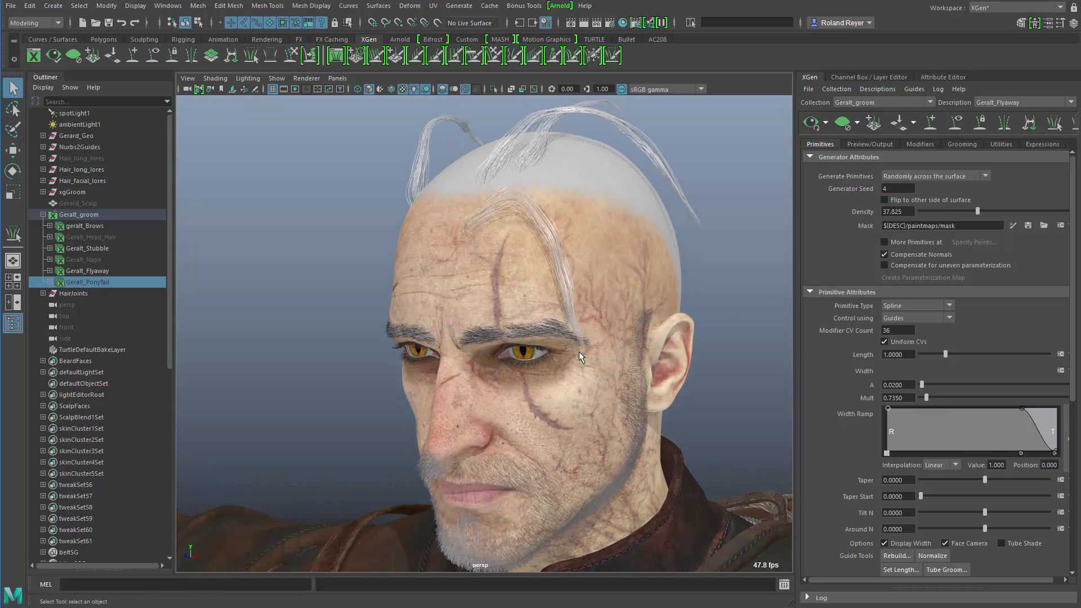
alt+middle_drag(579, 352, 565, 379)
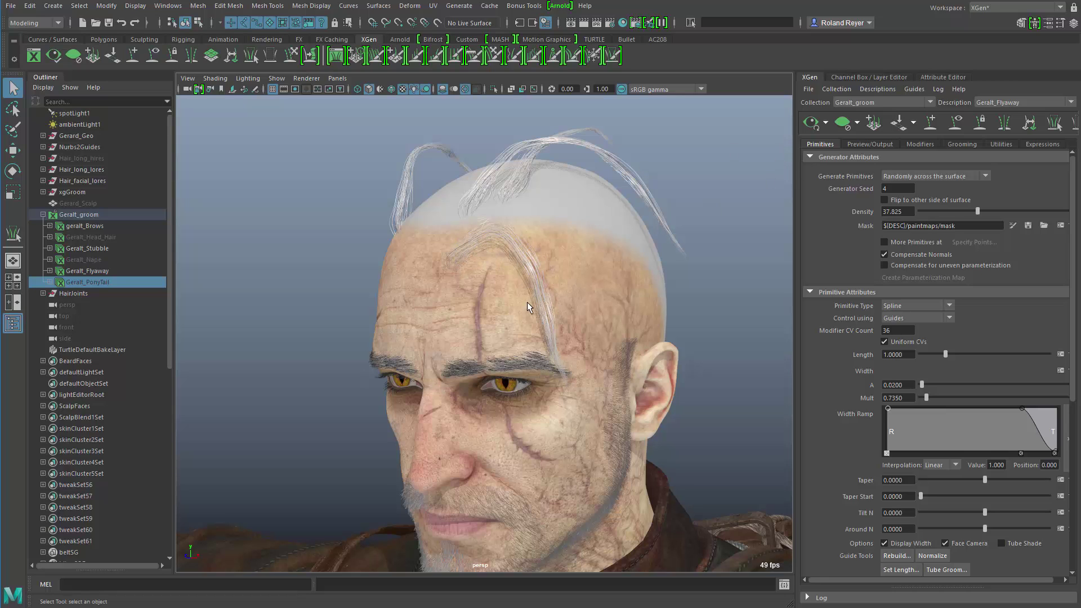
click(961, 127)
alt+drag(537, 314, 515, 280)
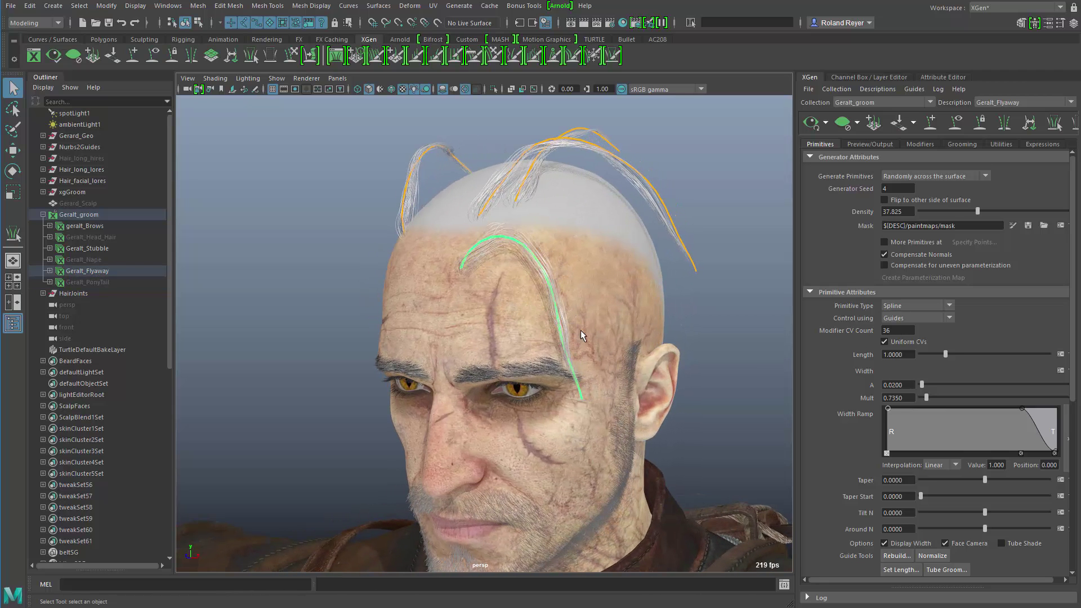
Step: Try pulling a middle control point of the forehead guide up and outward, and update the hair preview
right_click(692, 304)
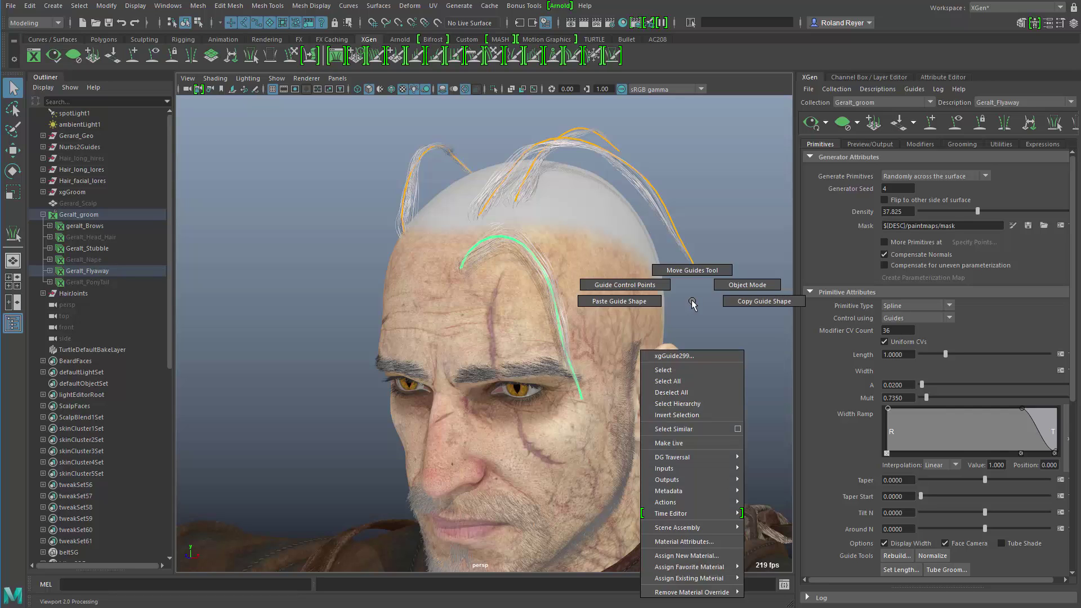
click(619, 274)
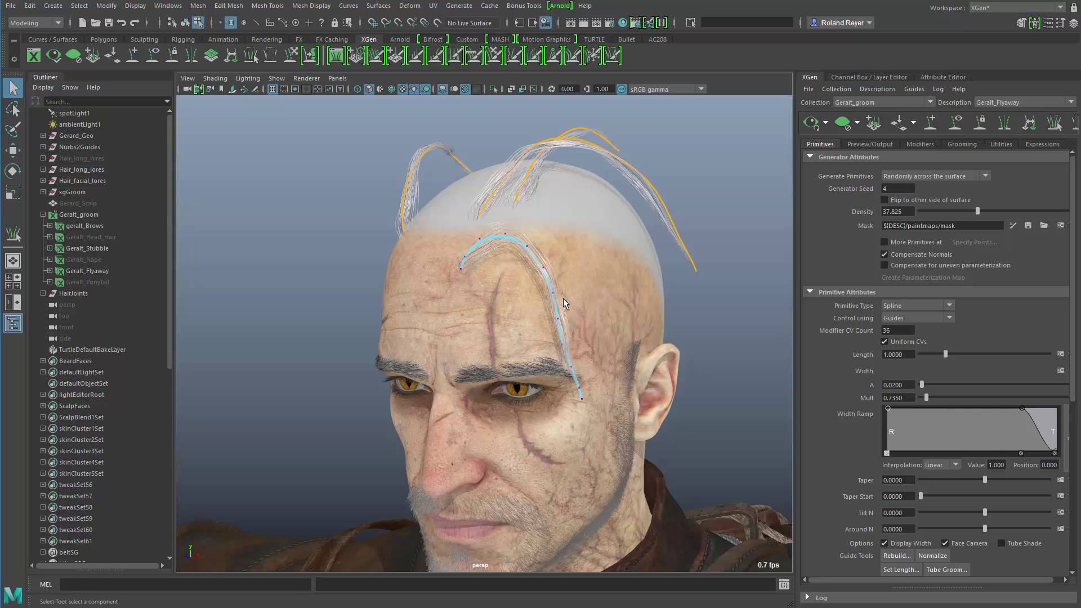
key(w)
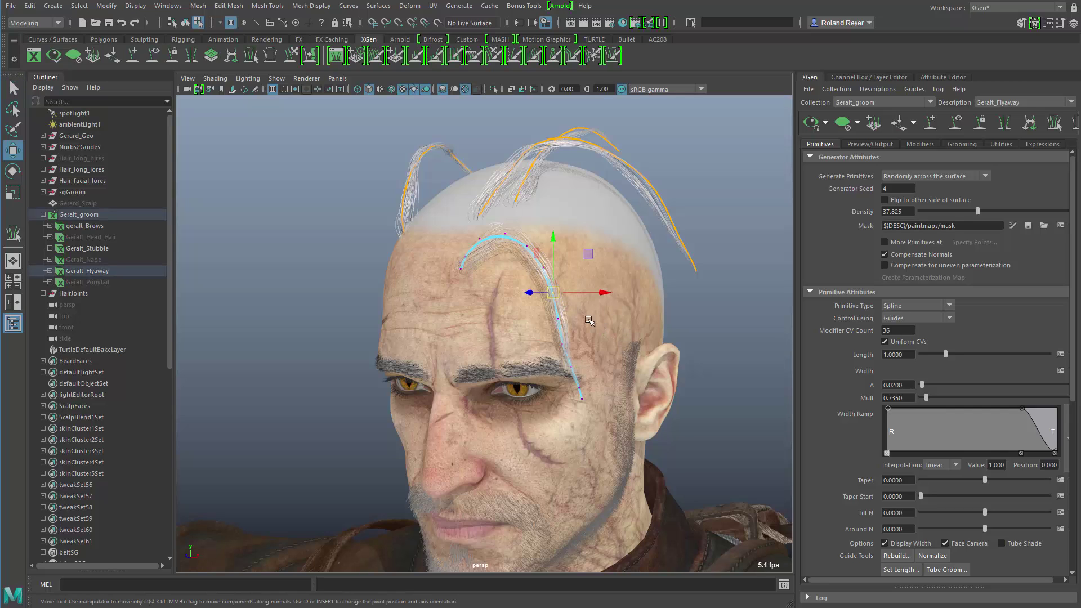
drag(553, 292, 601, 273)
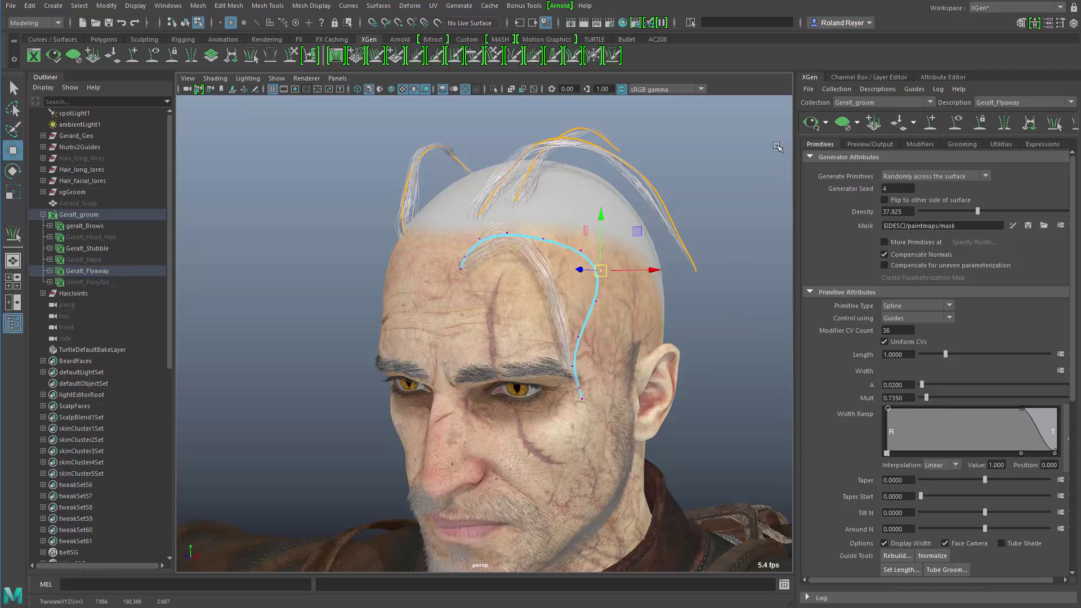
click(813, 125)
alt+drag(749, 338, 592, 342)
Step: Undo the control point move on the forehead guide and return to object mode
key(ctrl+z)
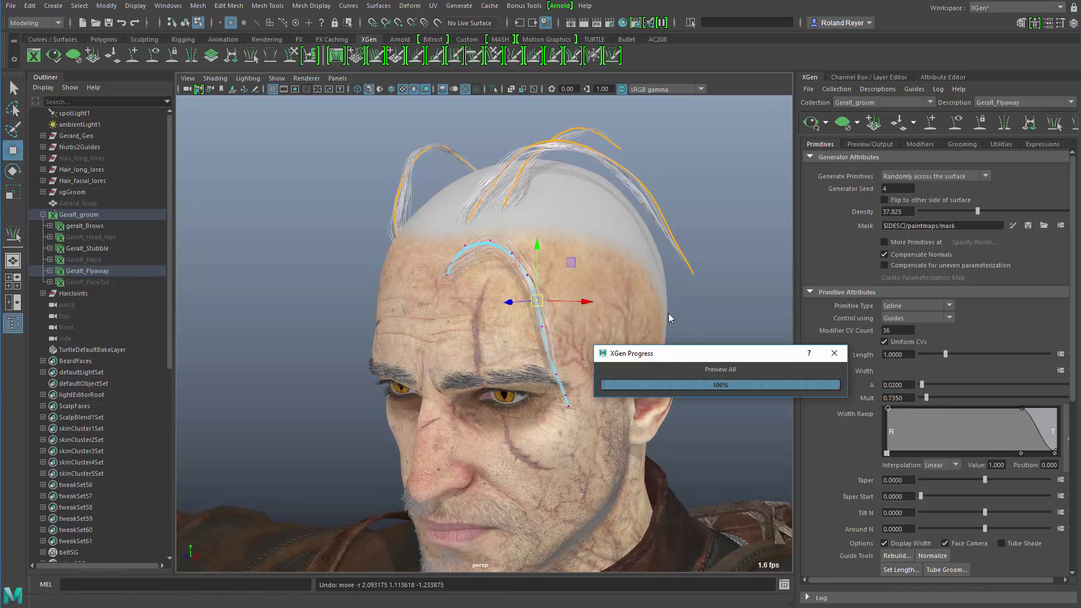
right_click(703, 299)
right_drag(702, 298, 756, 281)
drag(679, 212, 663, 242)
alt+drag(540, 290, 627, 280)
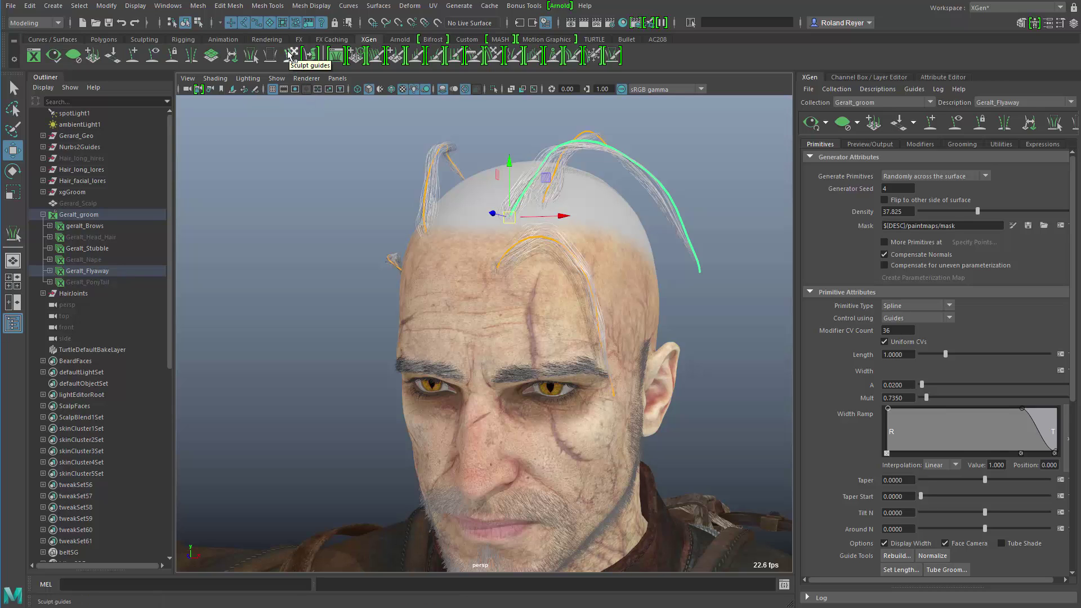
Step: Try reshaping the forehead guide with the Sculpt Guides tool, using an enlarged brush radius
click(538, 240)
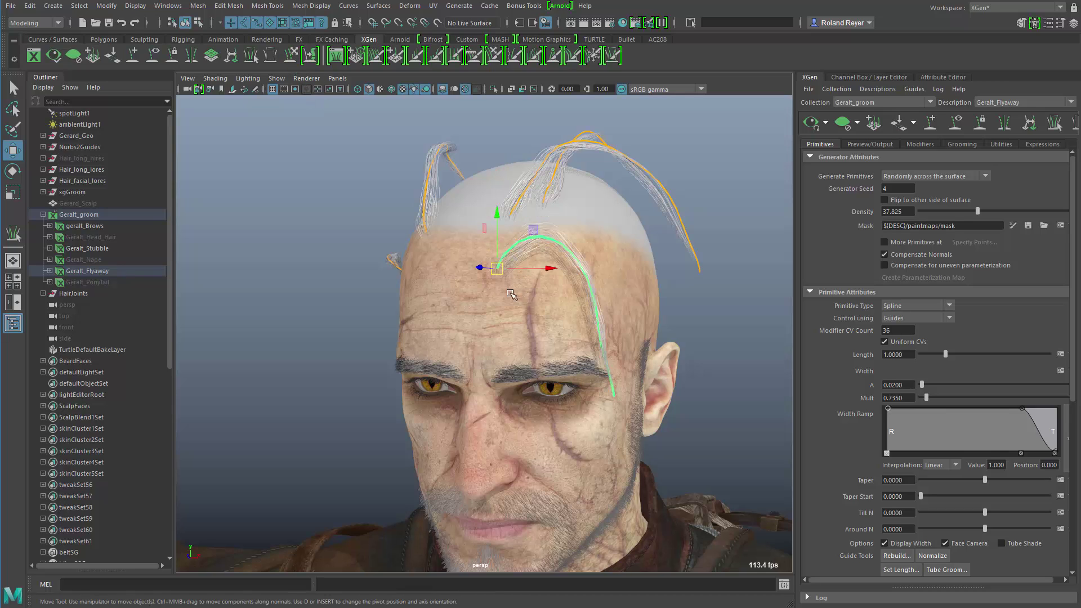
click(292, 53)
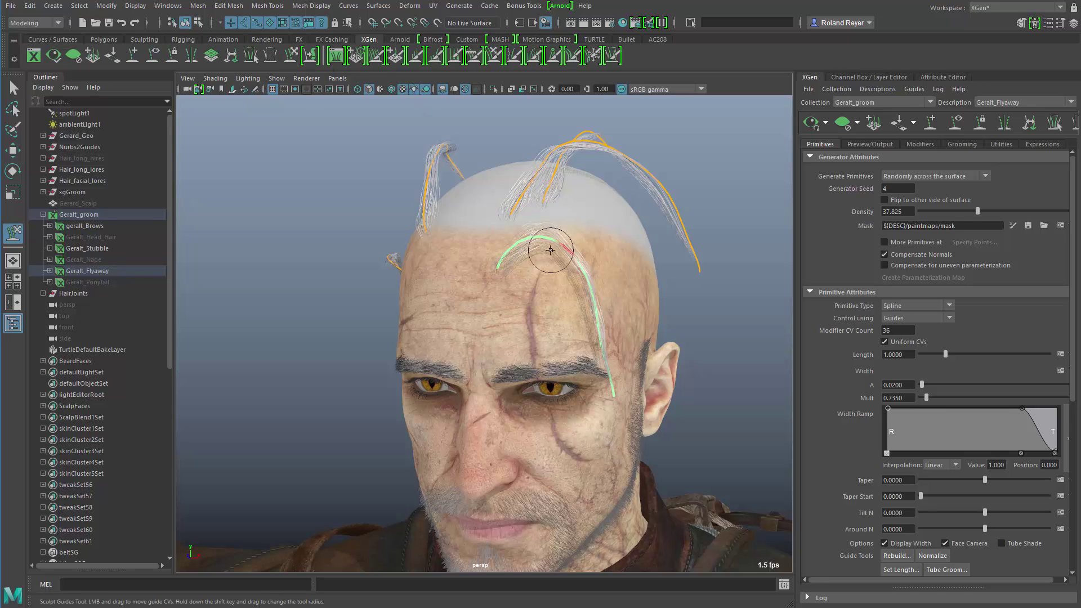
mouse_move(592, 308)
shift+mouse_down()
mouse_move(623, 312)
mouse_move(580, 265)
mouse_move(611, 281)
mouse_move(604, 259)
mouse_move(608, 286)
mouse_move(567, 260)
mouse_move(576, 213)
shift+mouse_up()
drag(610, 318, 619, 313)
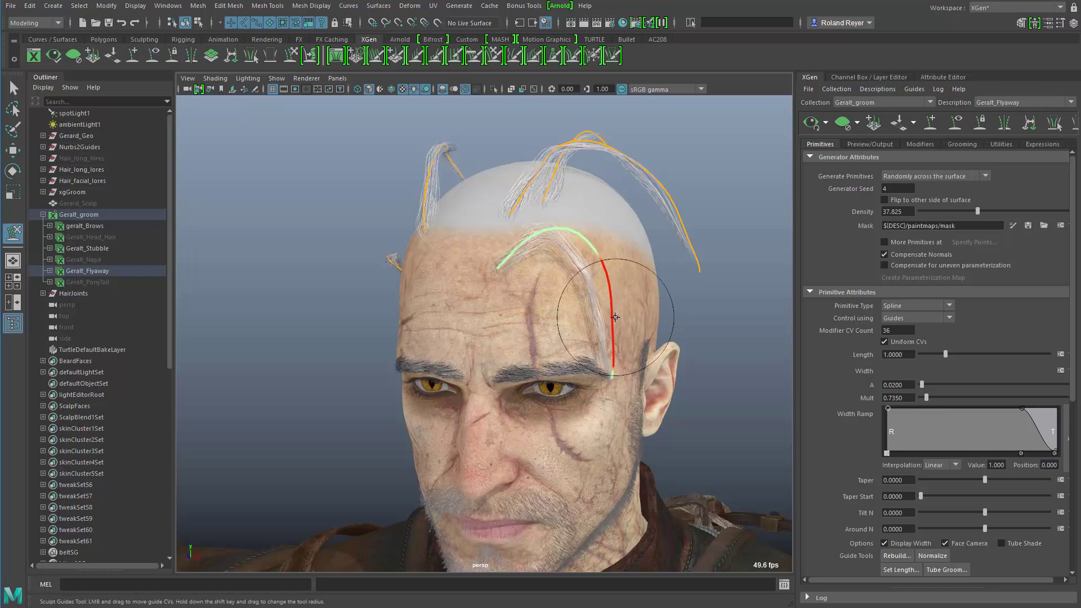
Step: Undo the sculpting strokes on the forehead guide and switch back to the Select tool
key(ctrl+z)
key(ctrl+z)
key(ctrl+z)
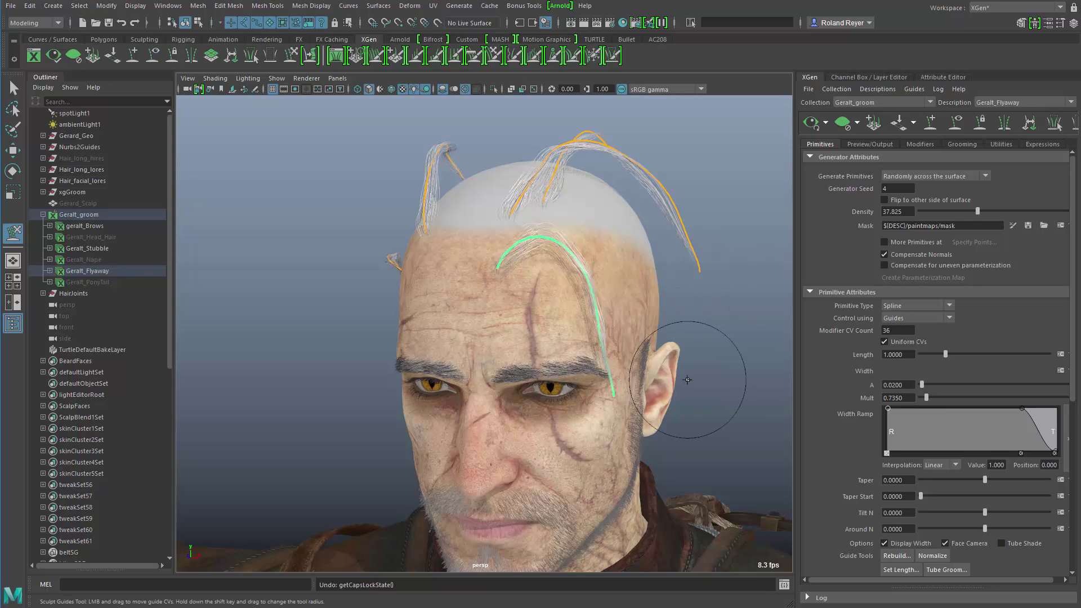
key(q)
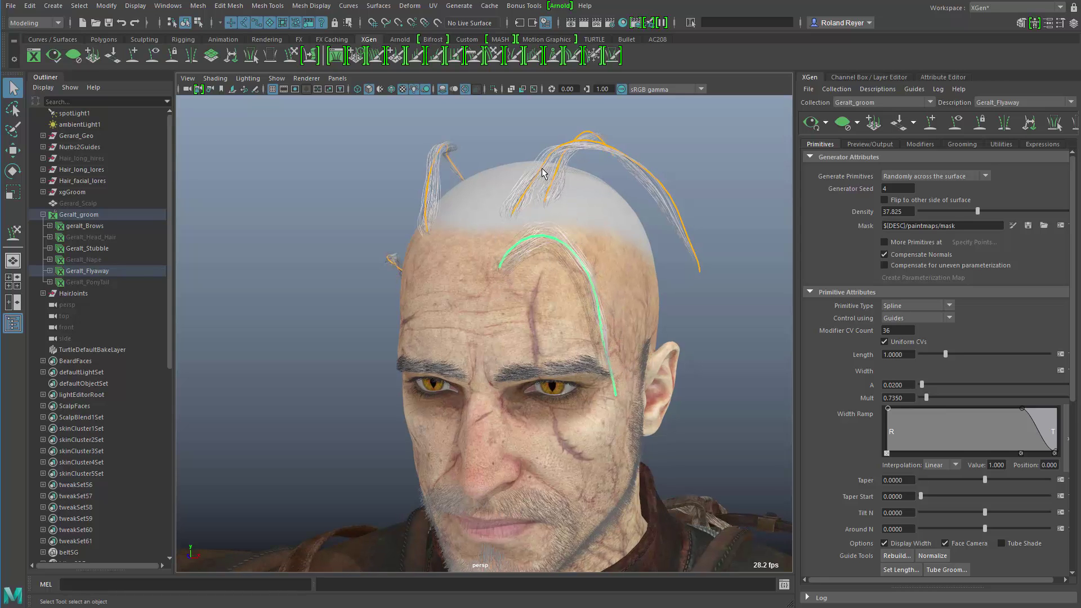
Step: Select all the Geralt_Flyaway guides and bring up the Guides To Curves utility
drag(405, 161, 490, 290)
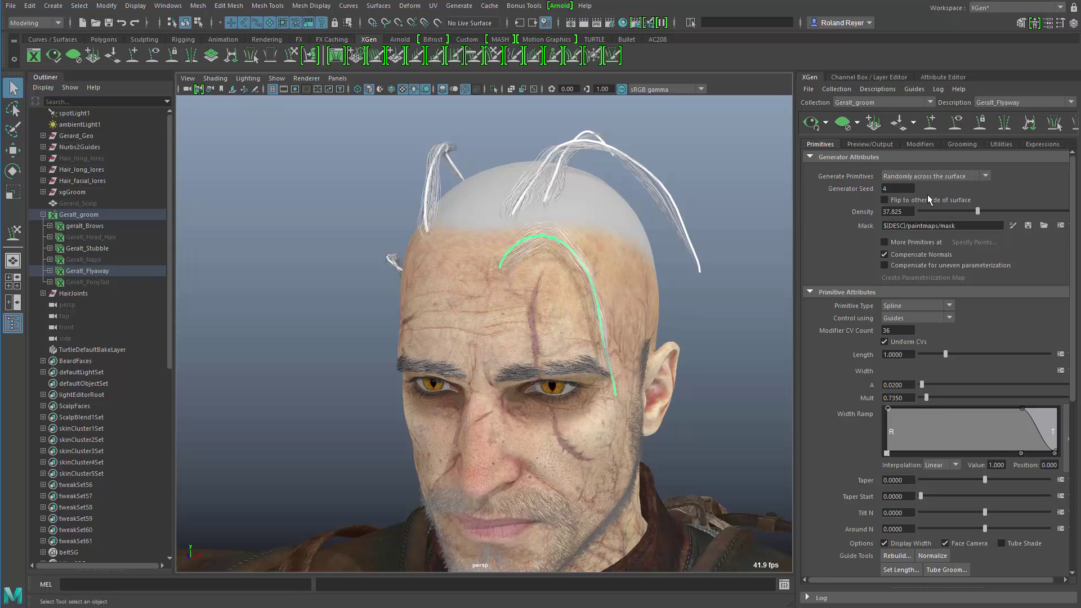
click(1002, 145)
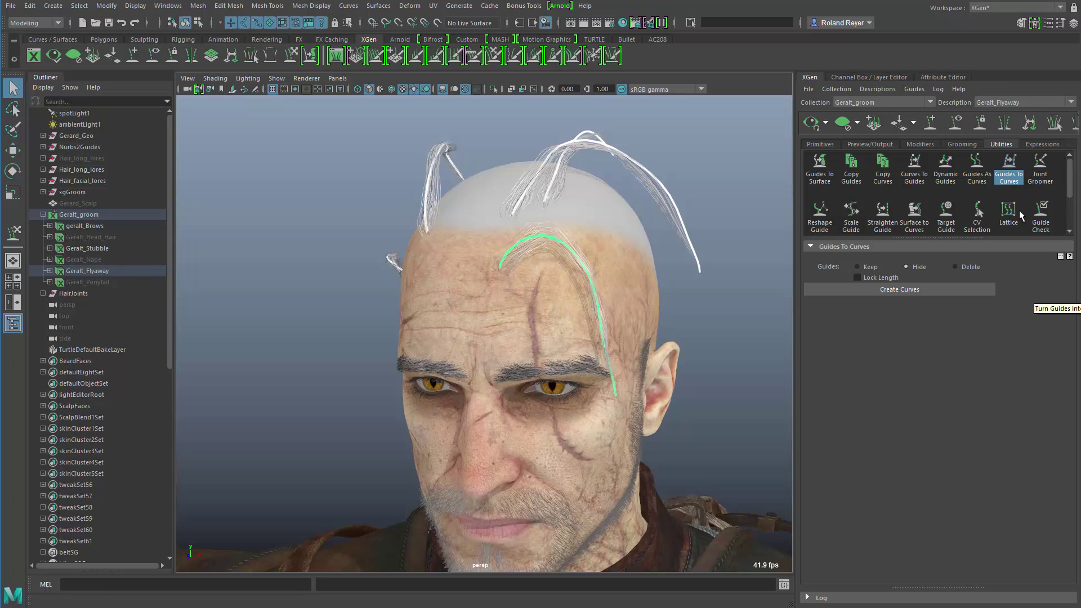
click(1012, 179)
click(1008, 179)
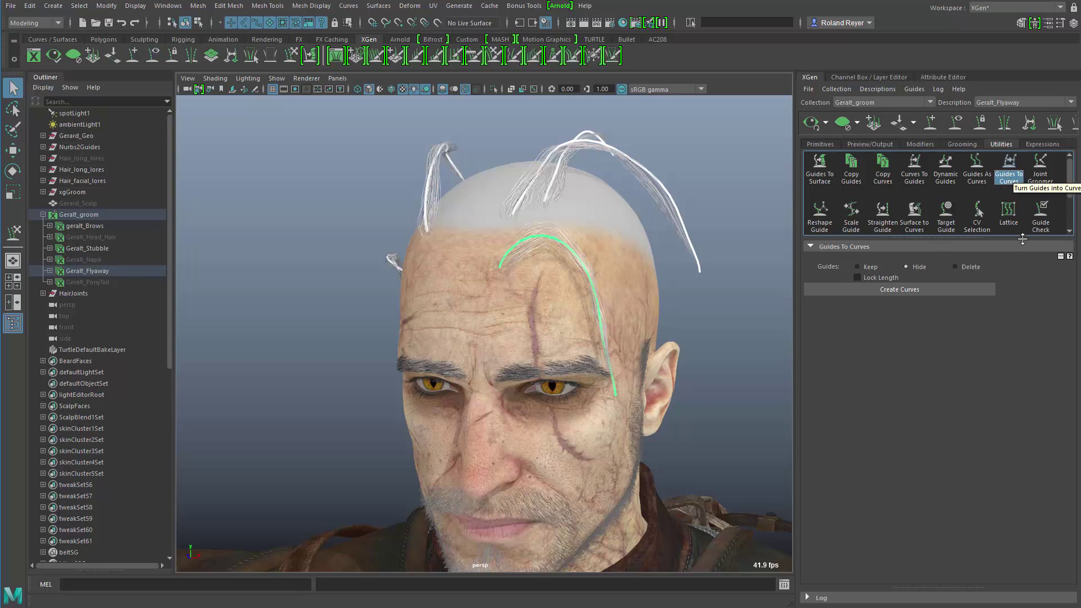
Step: Show the Guides As Curves and Dynamic Guides utility options and close them again
click(970, 179)
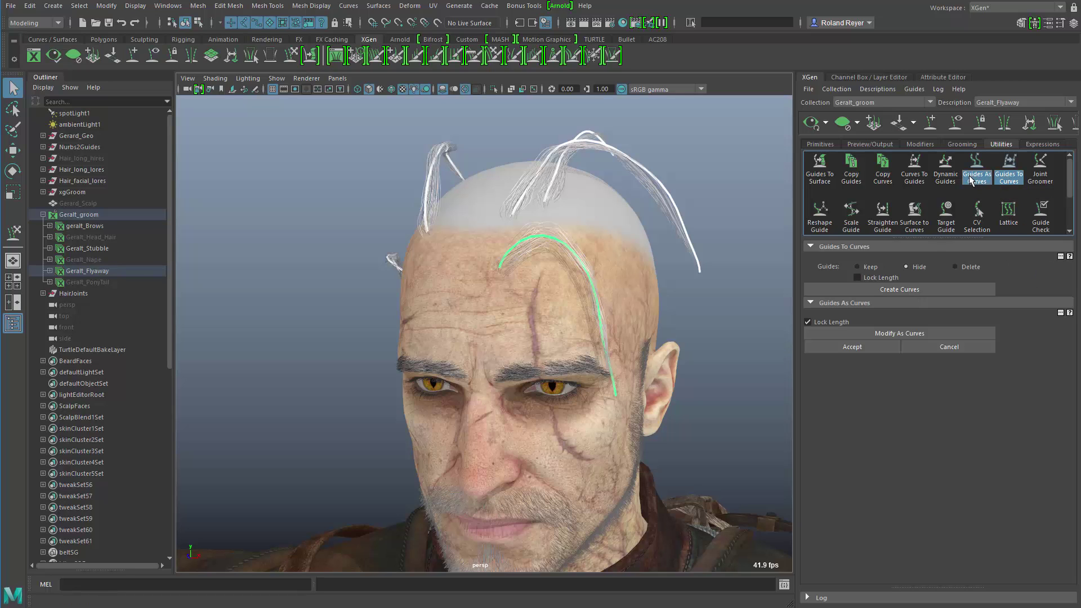
click(945, 179)
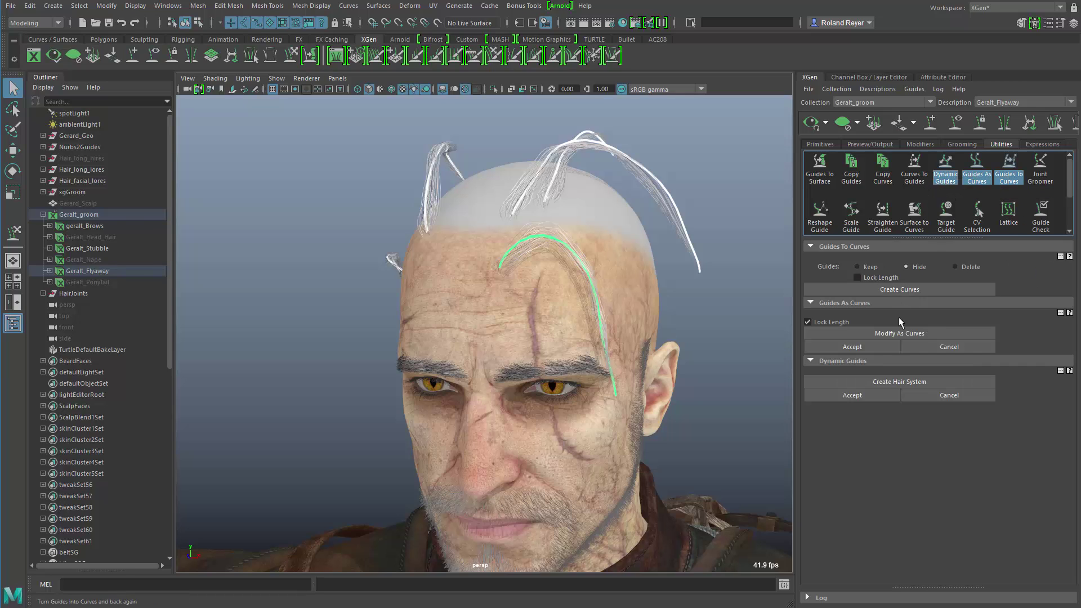
click(957, 179)
click(977, 178)
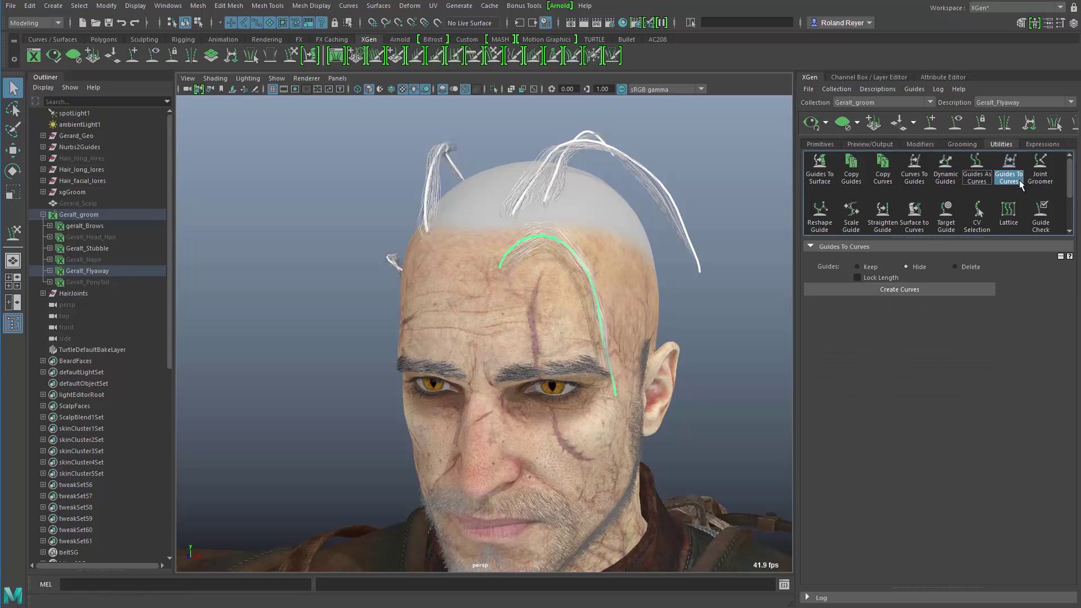
Step: Create curves from the selected guides with the Hide option, and expand the new curve group under xgGroom
click(897, 290)
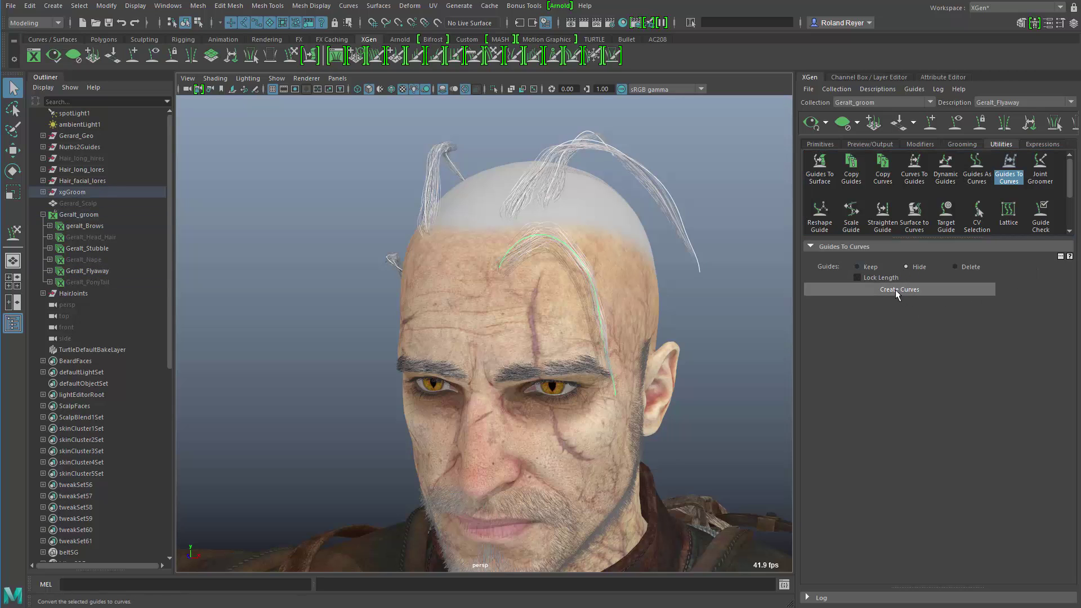
click(43, 192)
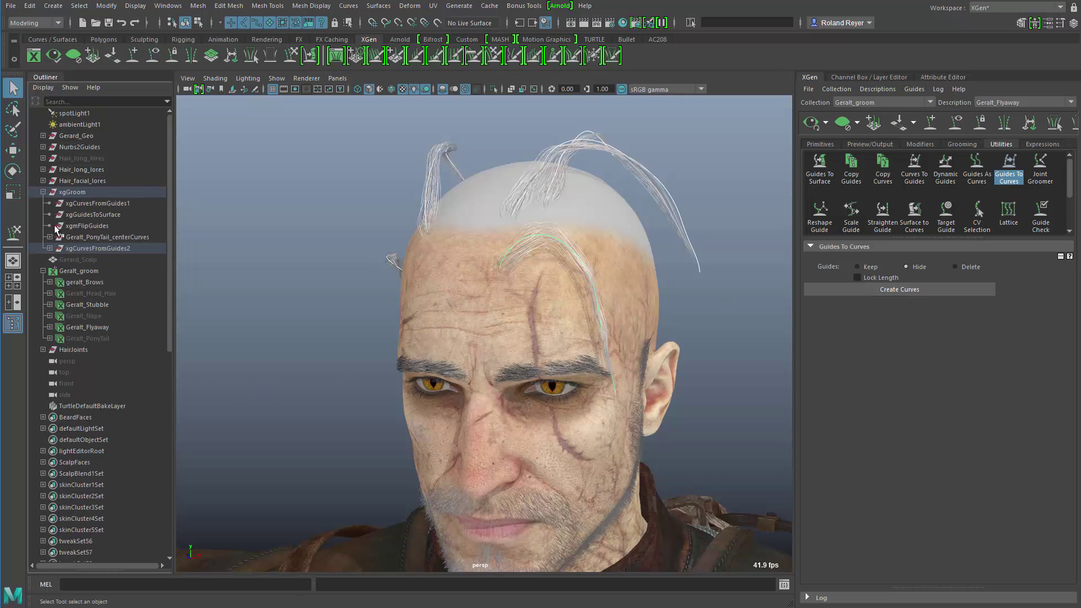
click(50, 248)
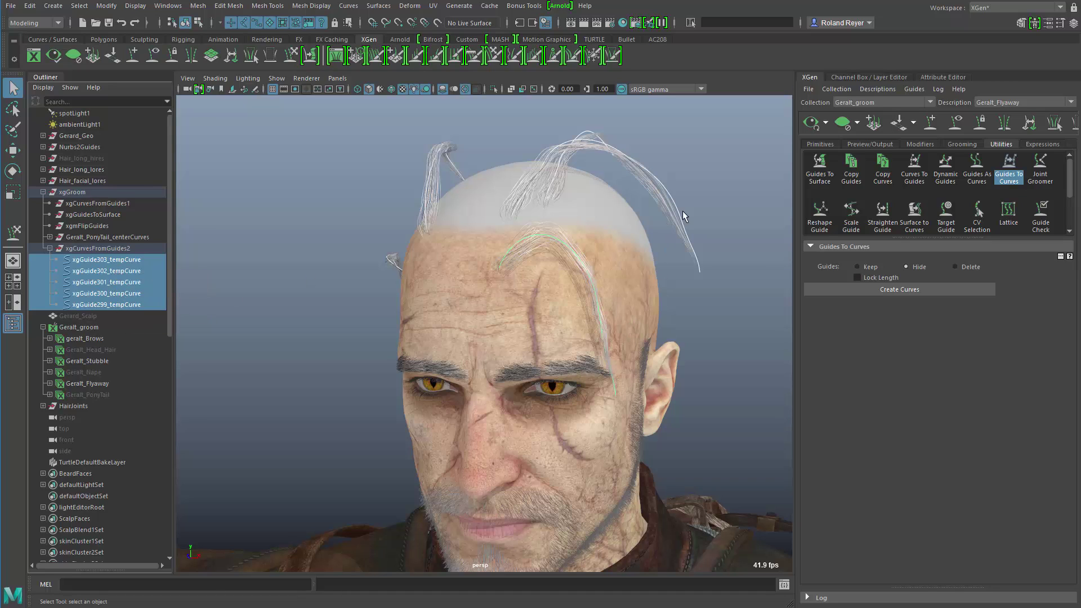
Step: Clear the XGen hair preview so only the curves made from the flyaway guides are displayed on the head
click(843, 122)
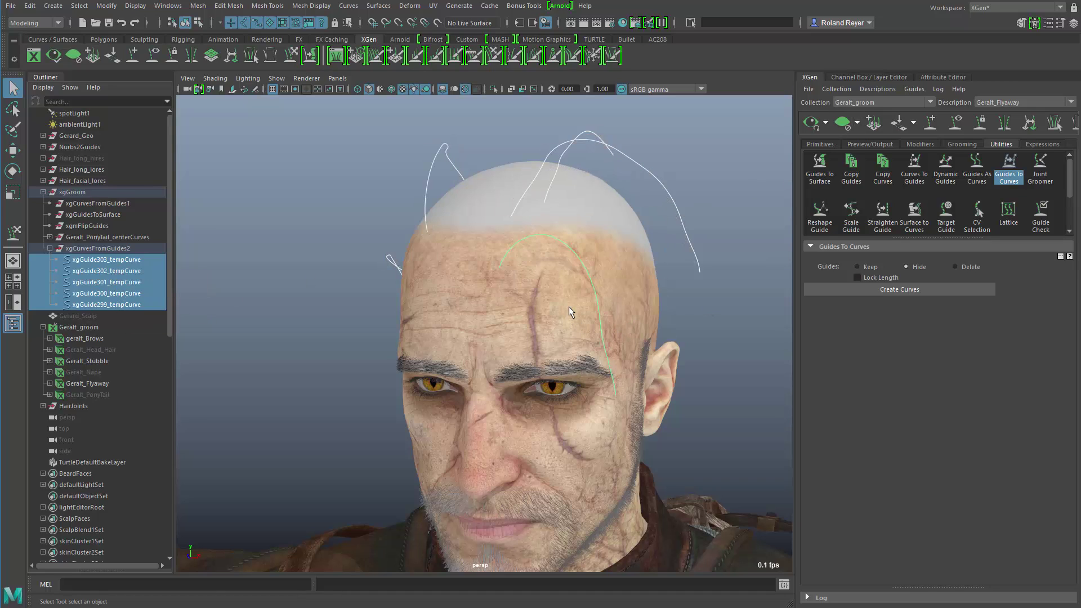
click(957, 124)
click(957, 123)
alt+drag(634, 298, 628, 292)
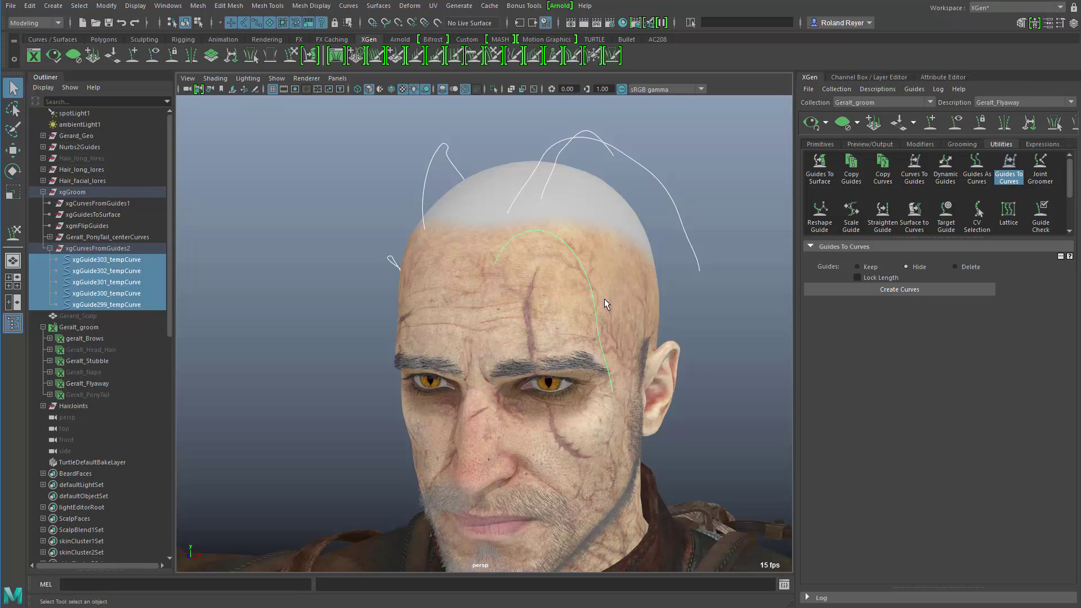
Step: Try converting the selected guide curves to tube meshes with Curve to Tube Mesh and inspect them around the head
click(524, 7)
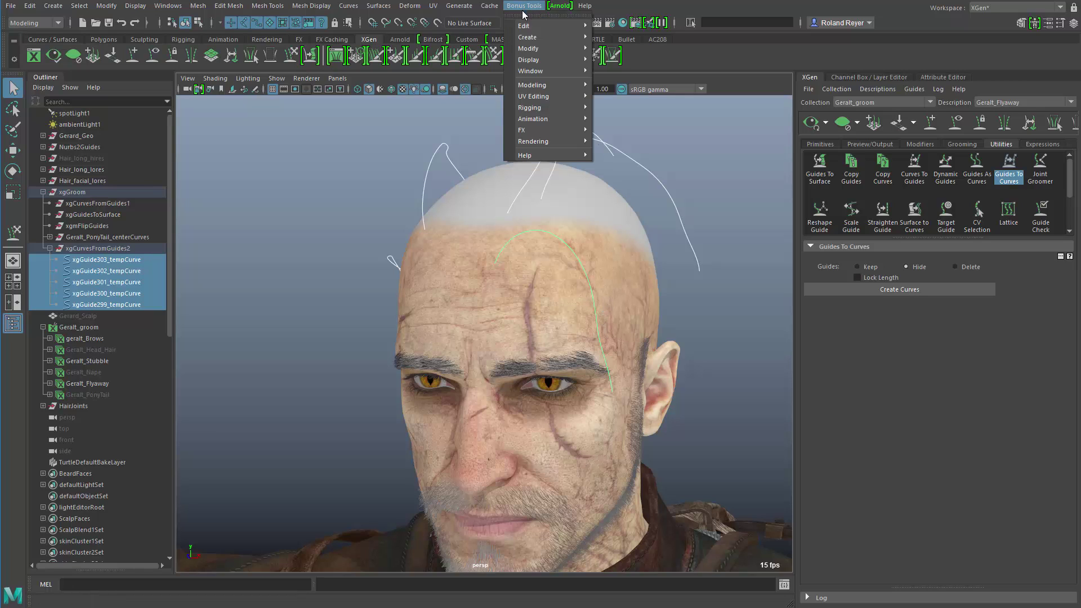
mouse_move(529, 90)
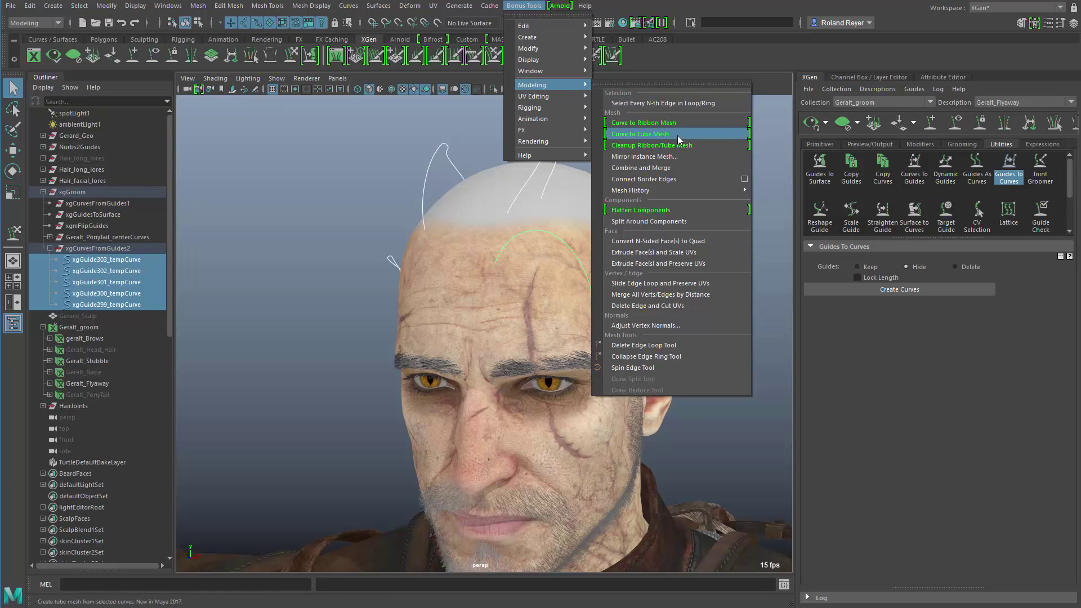
click(637, 134)
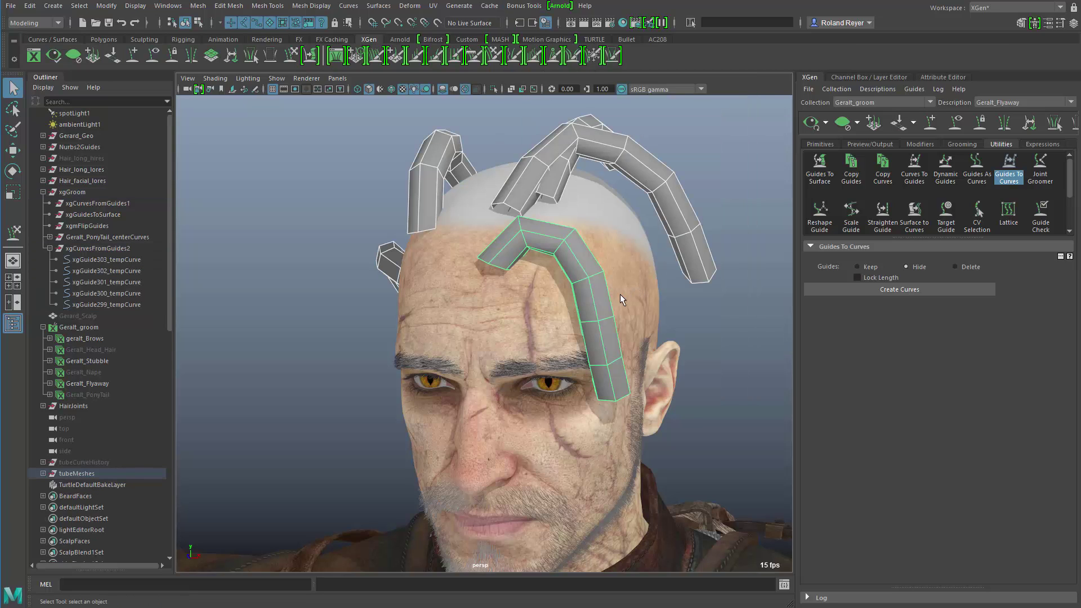
mouse_move(529, 298)
alt+mouse_down()
mouse_move(658, 273)
mouse_move(540, 287)
alt+mouse_up()
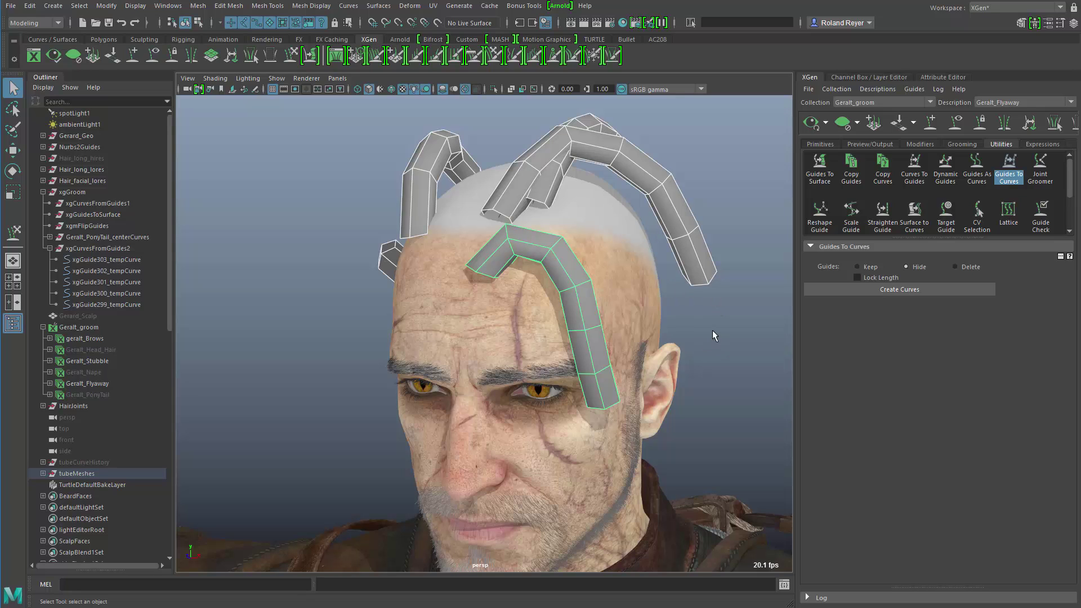
alt+drag(509, 271, 523, 270)
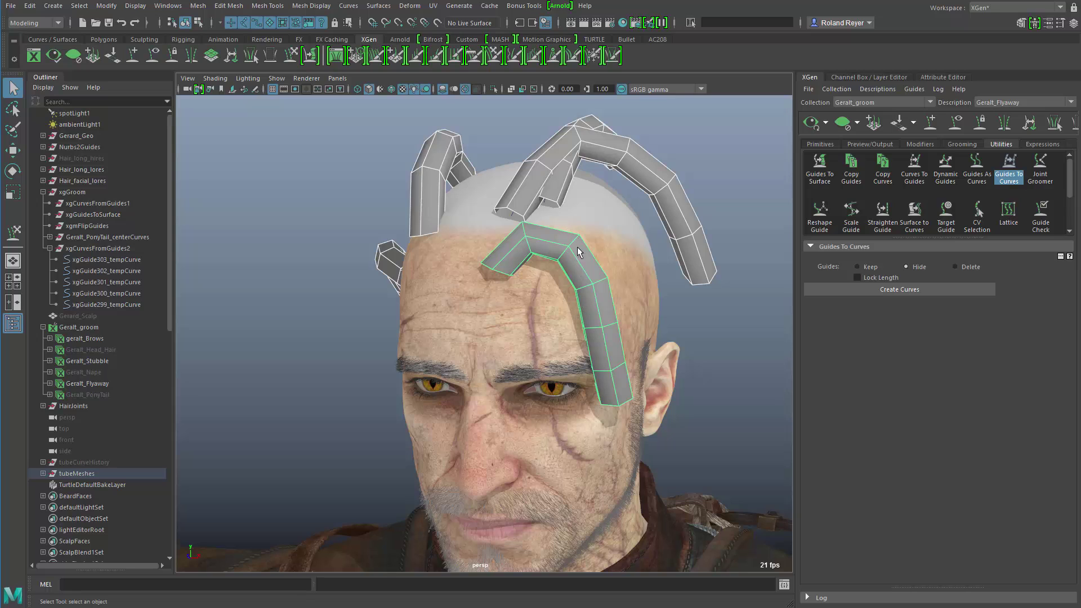
Step: Undo the tube meshes and convert the same guide curves with Curve to Ribbon Mesh
key(ctrl+z)
click(525, 6)
mouse_move(572, 86)
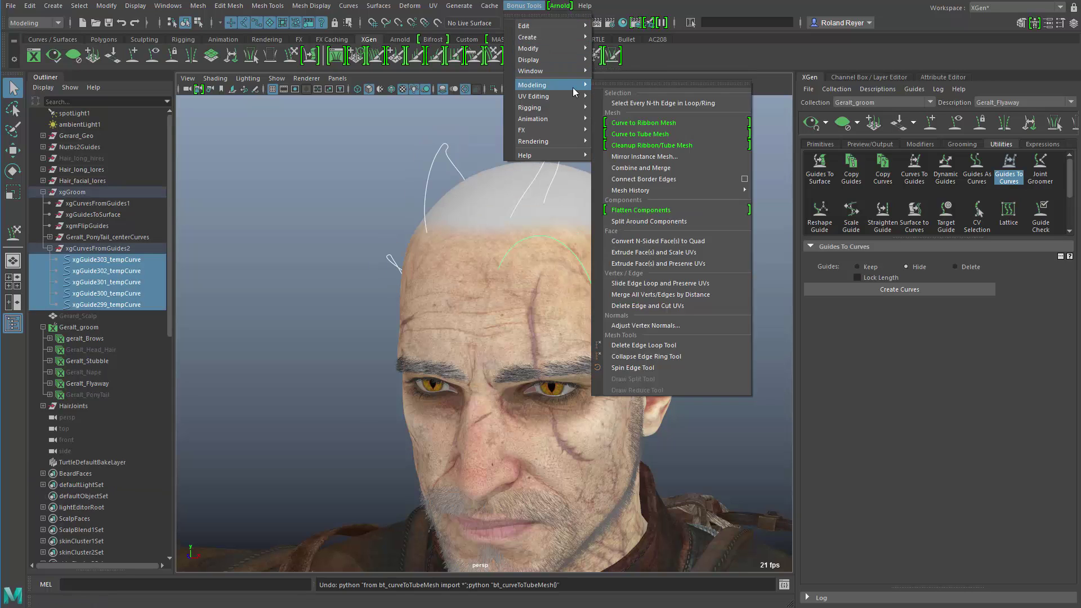
click(700, 122)
alt+drag(616, 300, 676, 312)
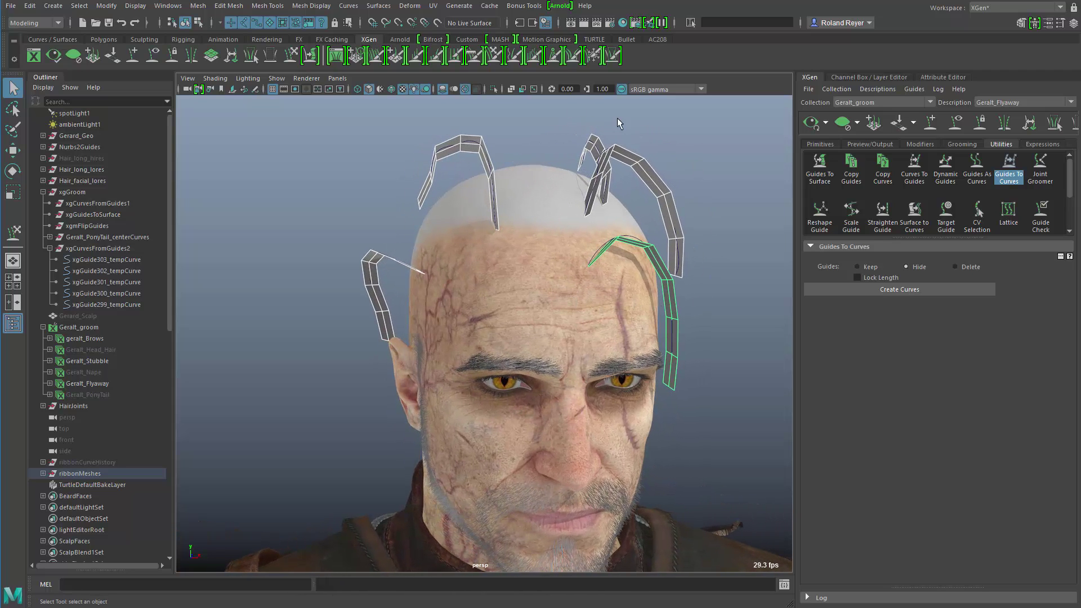
Step: Show the ribbon meshes' channel attributes in a narrowed Channel Box and highlight the ones from Width to Width Divisions
click(867, 76)
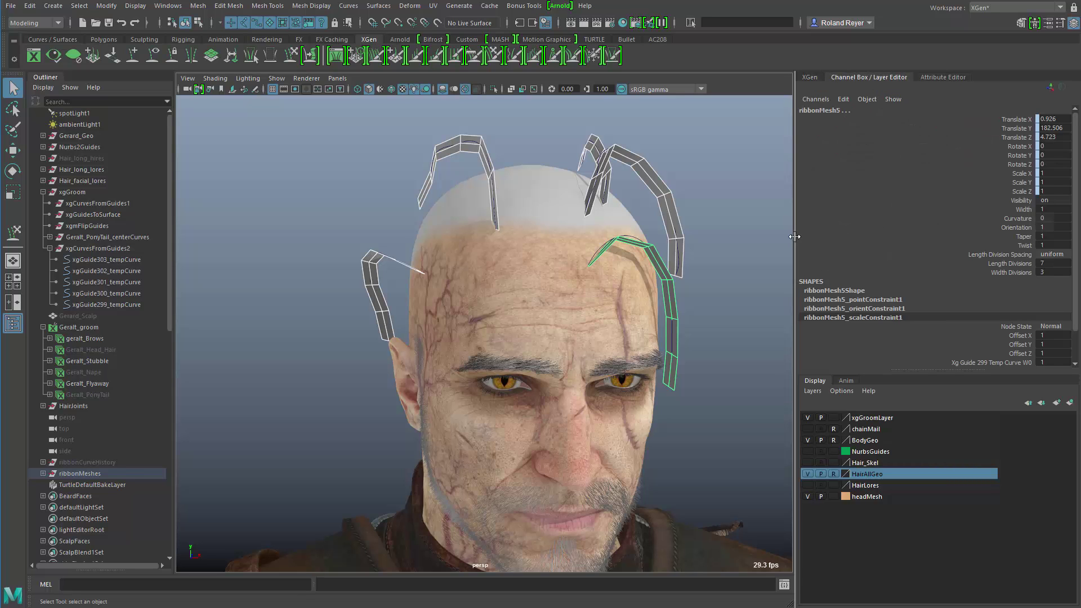
drag(795, 241, 1028, 271)
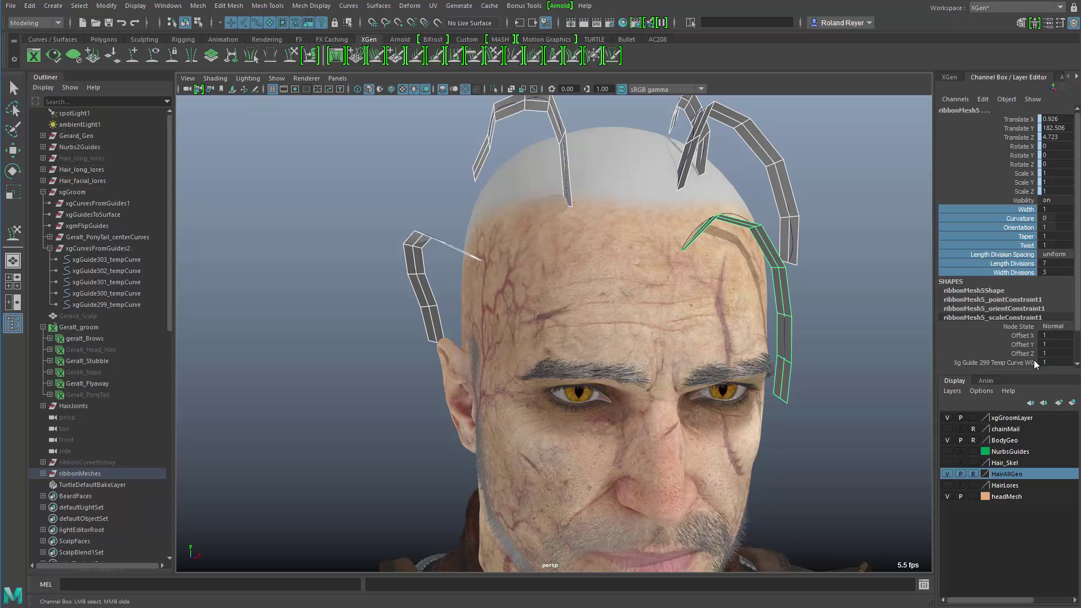
alt+middle_drag(772, 330, 696, 370)
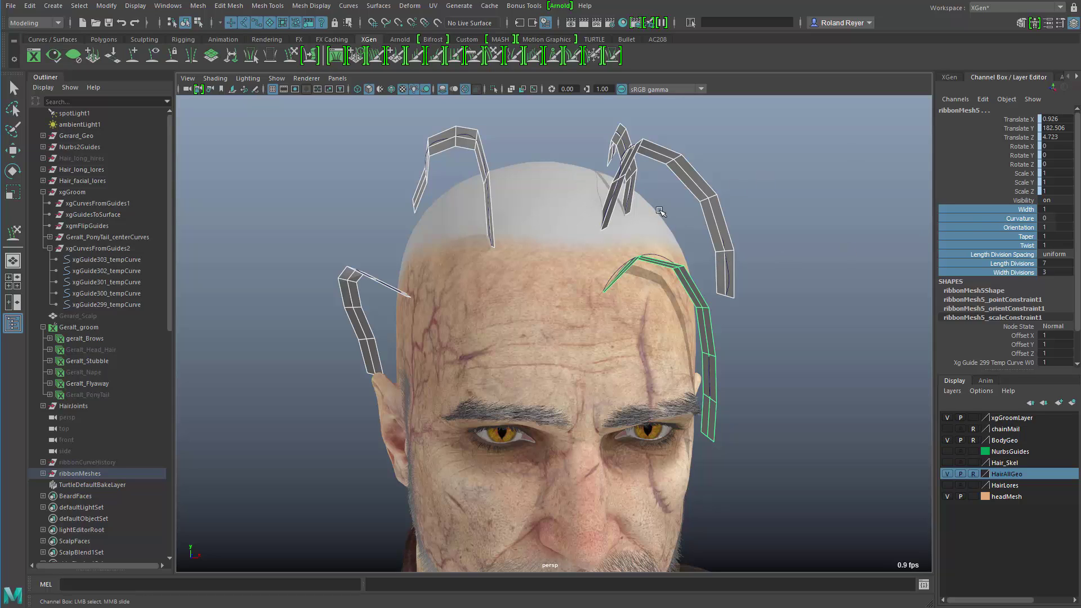
Step: Set the Width of all the selected ribbon meshes to 2.24
click(987, 210)
middle_drag(751, 345, 752, 351)
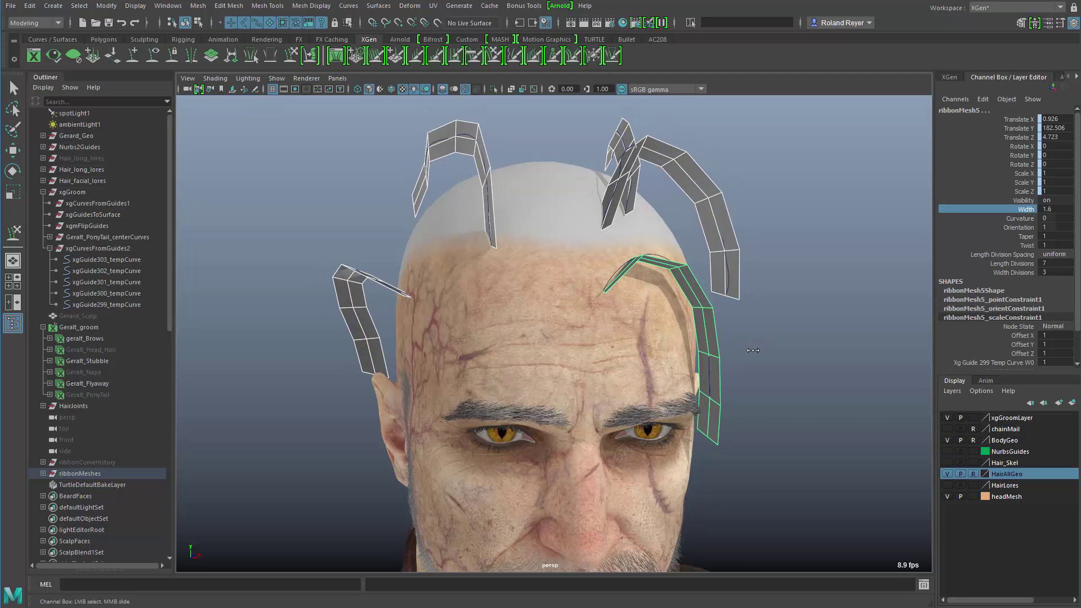
alt+drag(602, 389, 772, 406)
middle_drag(613, 370, 646, 372)
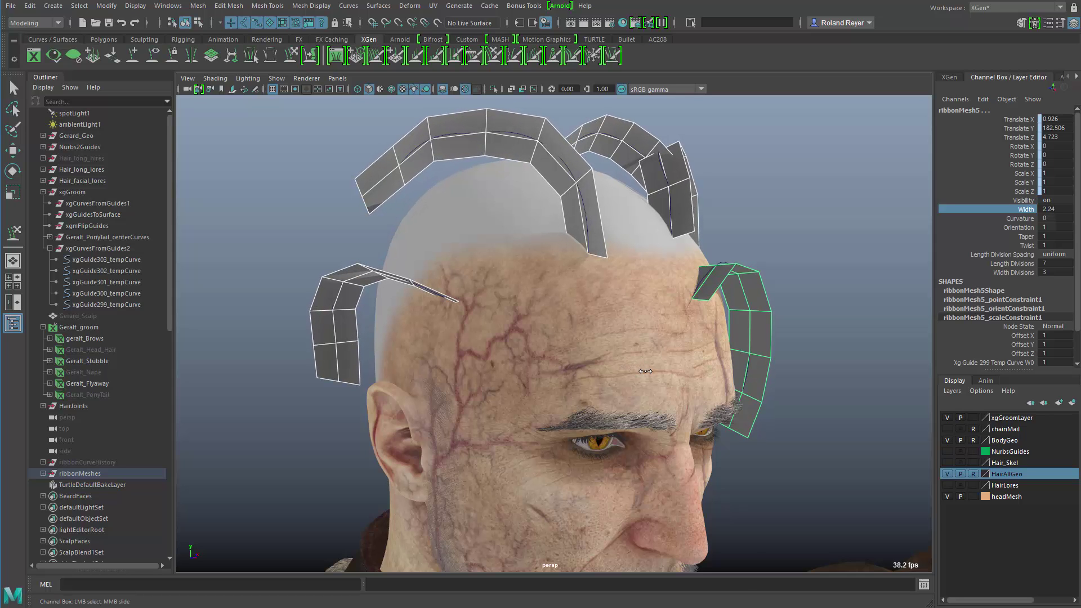
alt+drag(674, 377, 593, 369)
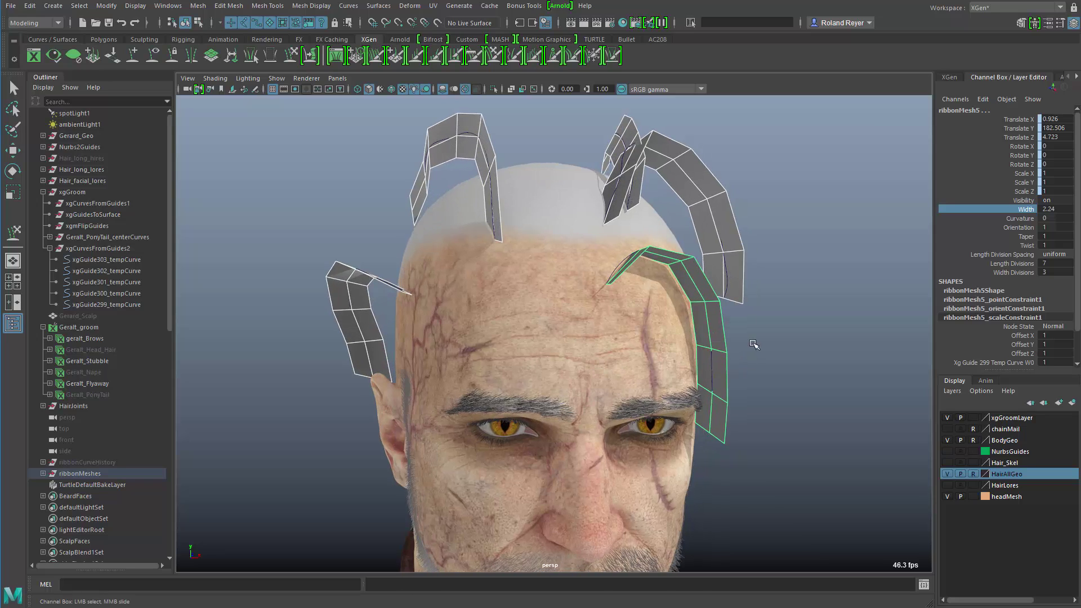
Step: Set the Orientation of ribbonMesh5, the ribbon above the left eye, to -88
click(725, 366)
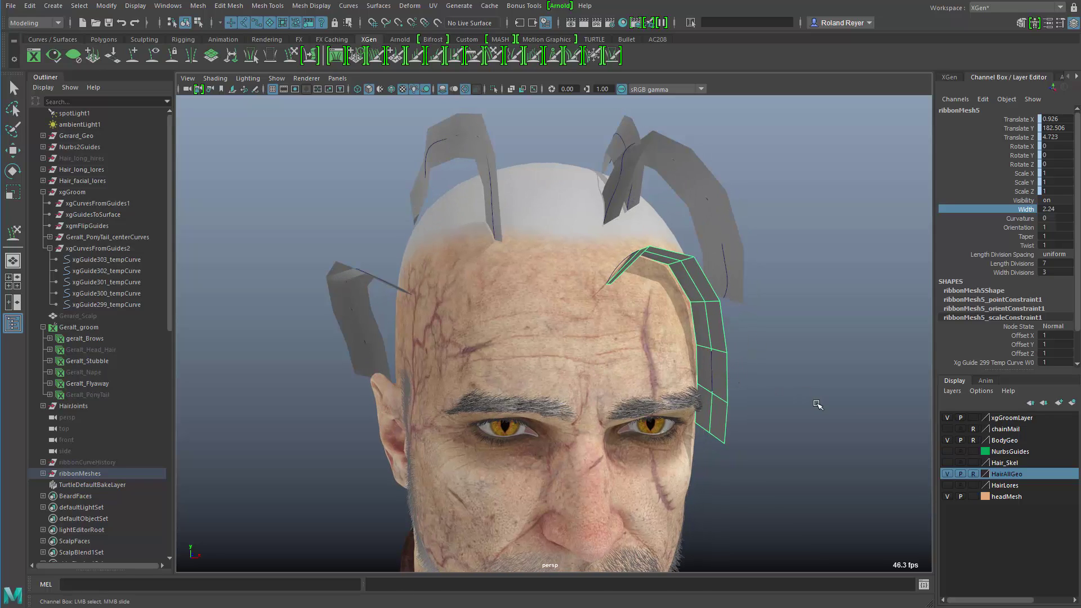
click(1010, 227)
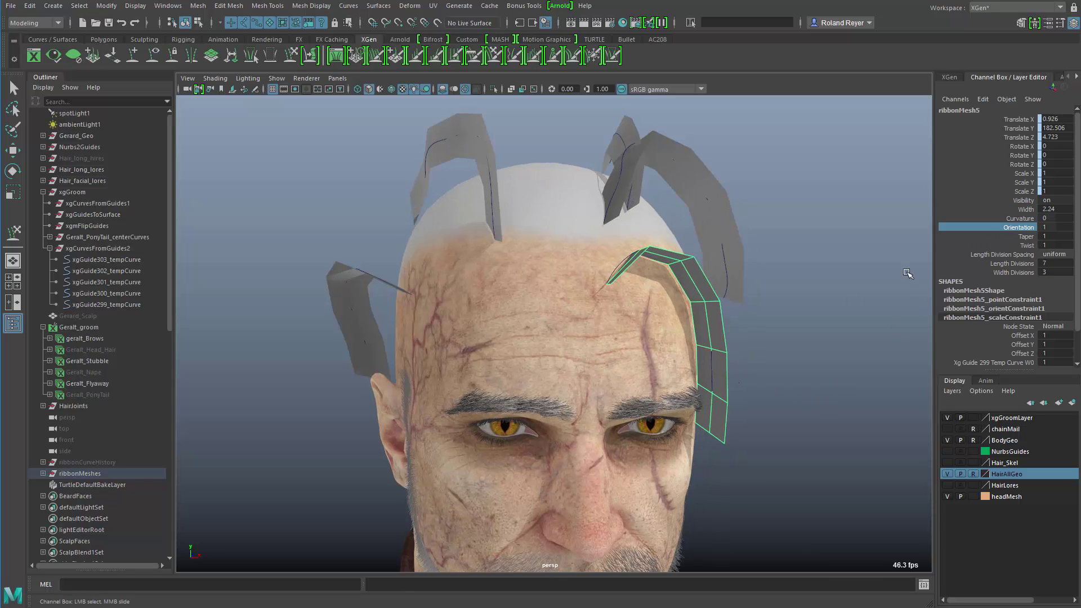
middle_drag(771, 363, 278, 391)
alt+drag(649, 402, 499, 260)
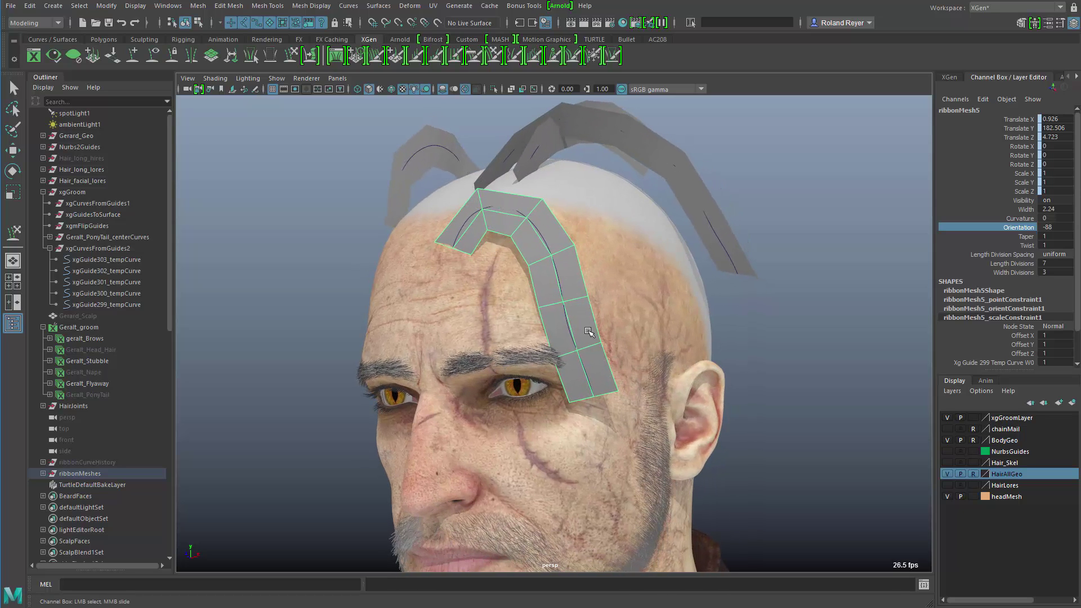
alt+drag(471, 367, 544, 372)
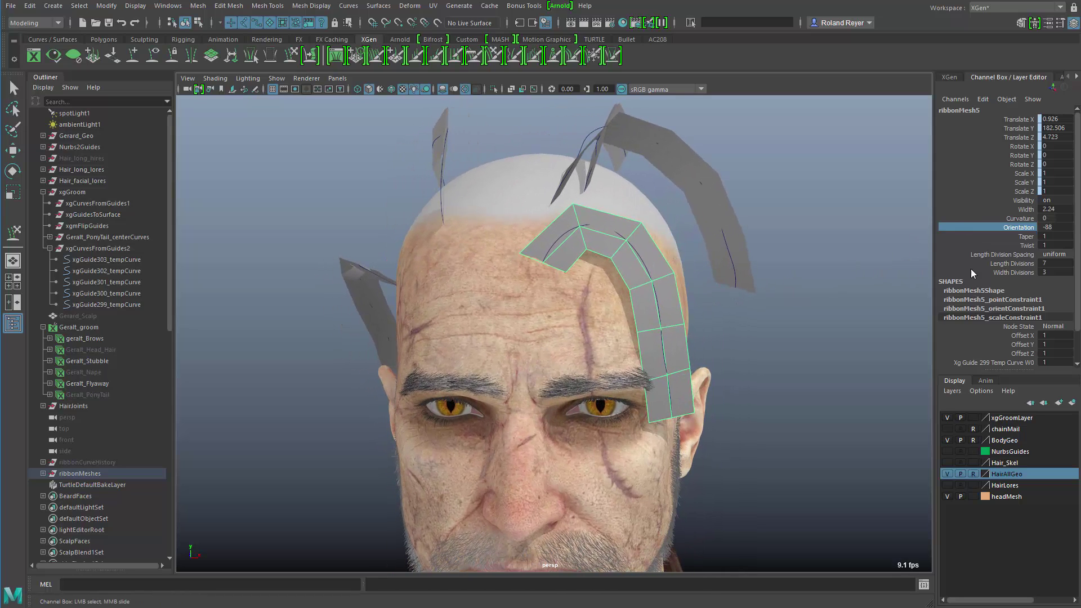
Step: Set the Twist of the ribbon above the left eye to -37.1, checking its shape around the head
click(1026, 246)
middle_drag(821, 394, 737, 382)
alt+drag(708, 431, 648, 427)
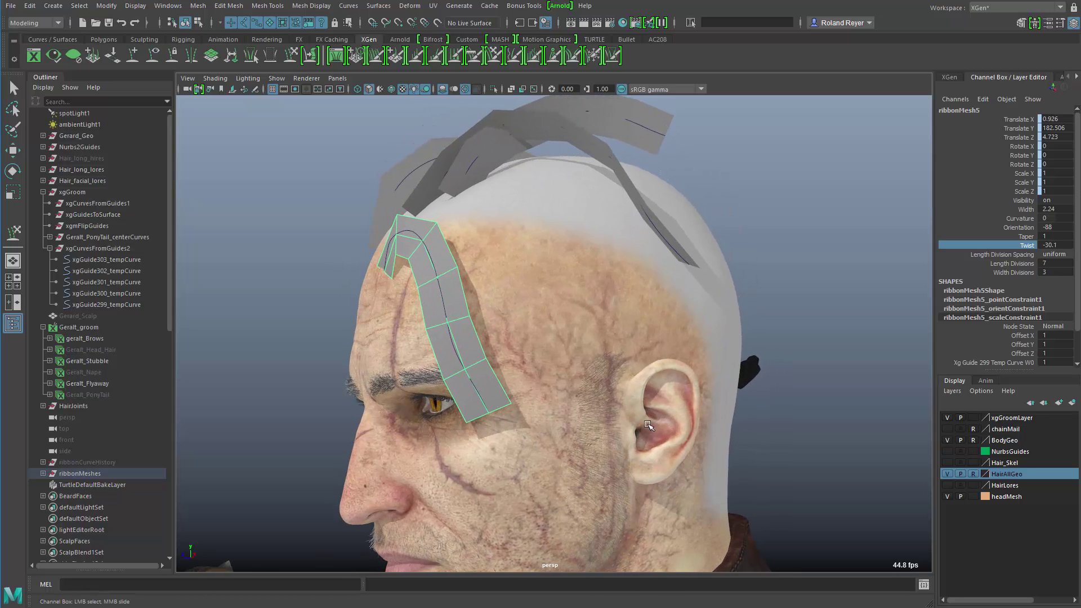
alt+drag(539, 423, 703, 417)
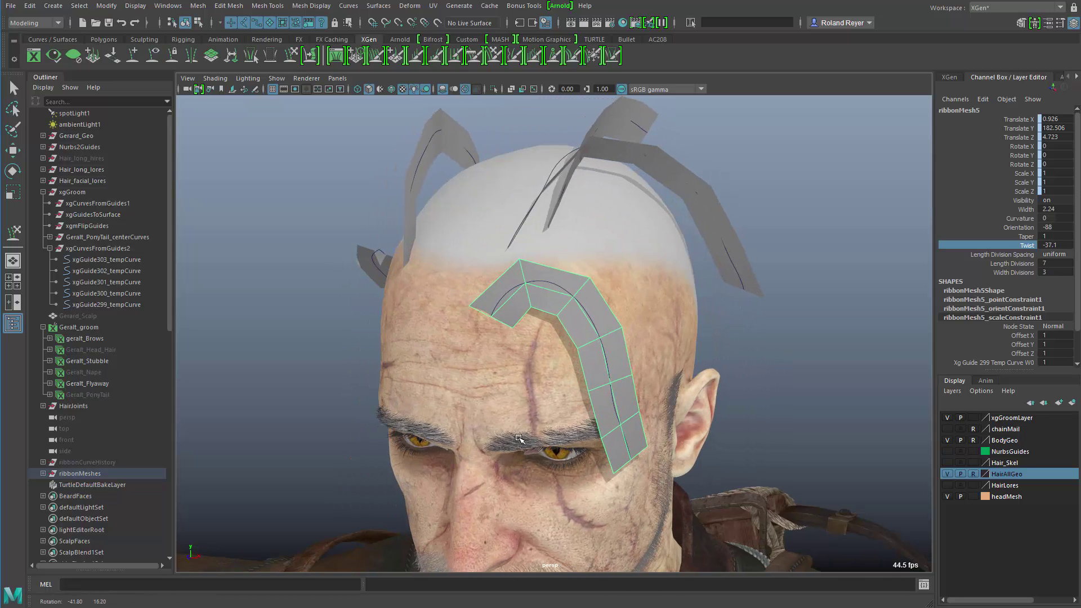
Step: Set the Orientation of ribbonMesh4, the long ribbon curving over the left side of the scalp, to -109
click(737, 258)
click(1005, 228)
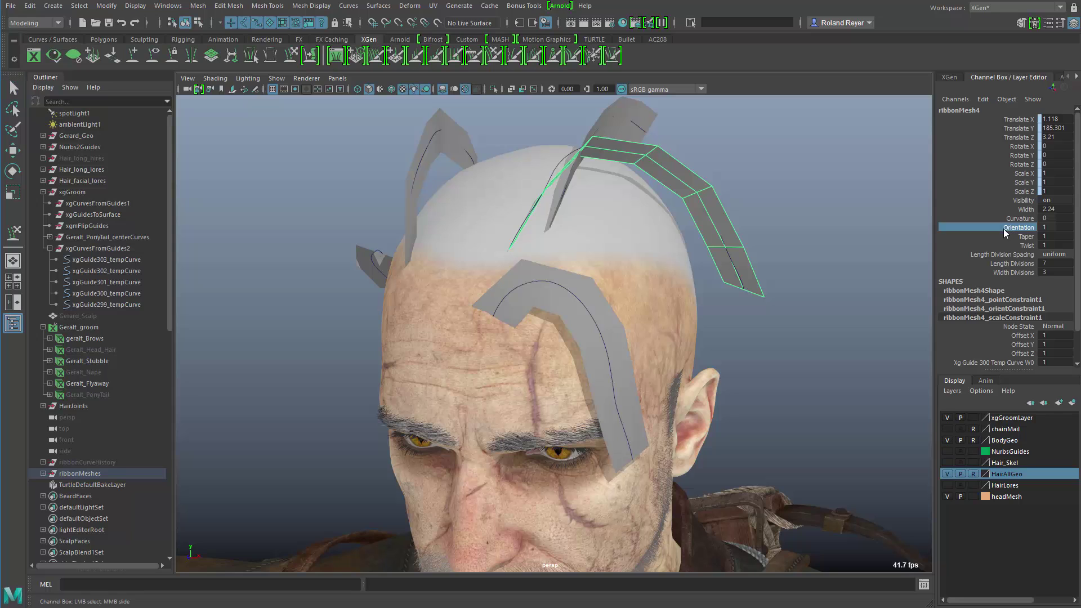
middle_drag(428, 397, 222, 396)
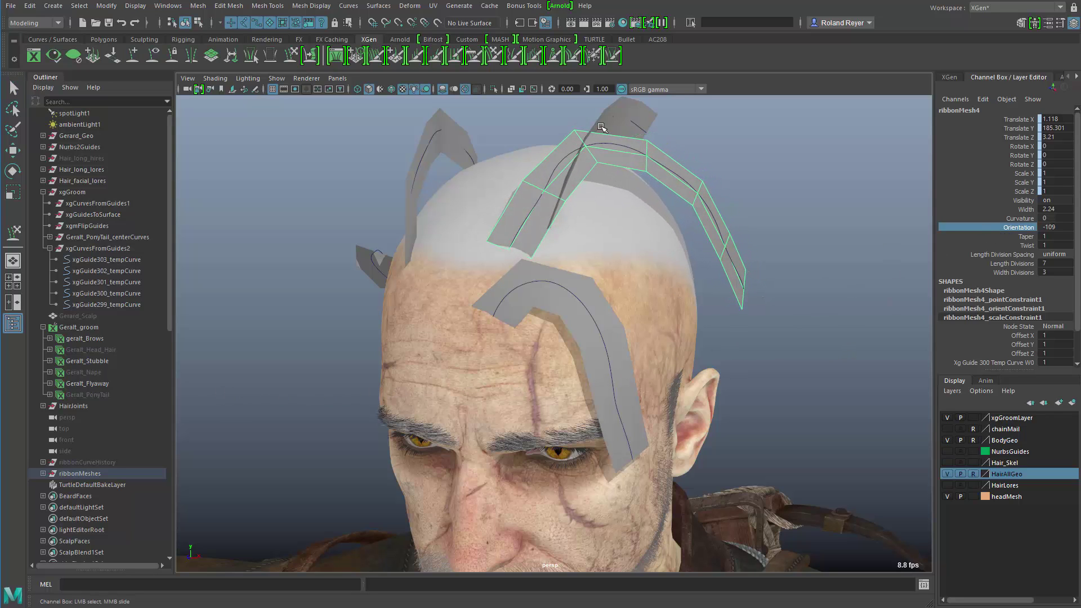
Step: Set the Orientation of ribbonMesh3, the ribbon behind the long one on the crown, to -90
click(647, 111)
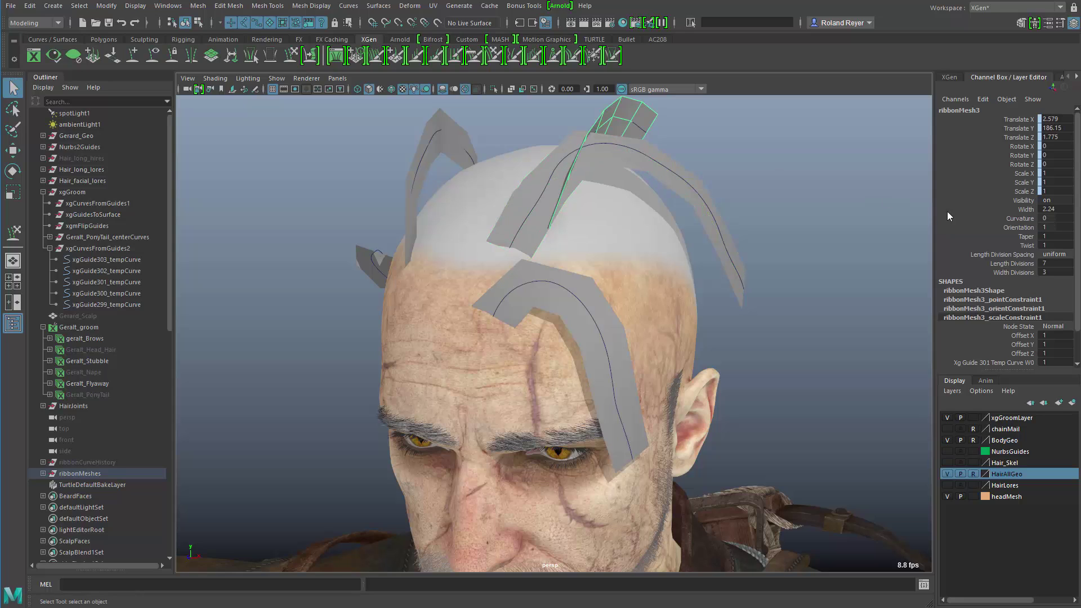
click(1017, 231)
middle_drag(777, 336, 309, 350)
alt+drag(543, 386, 599, 276)
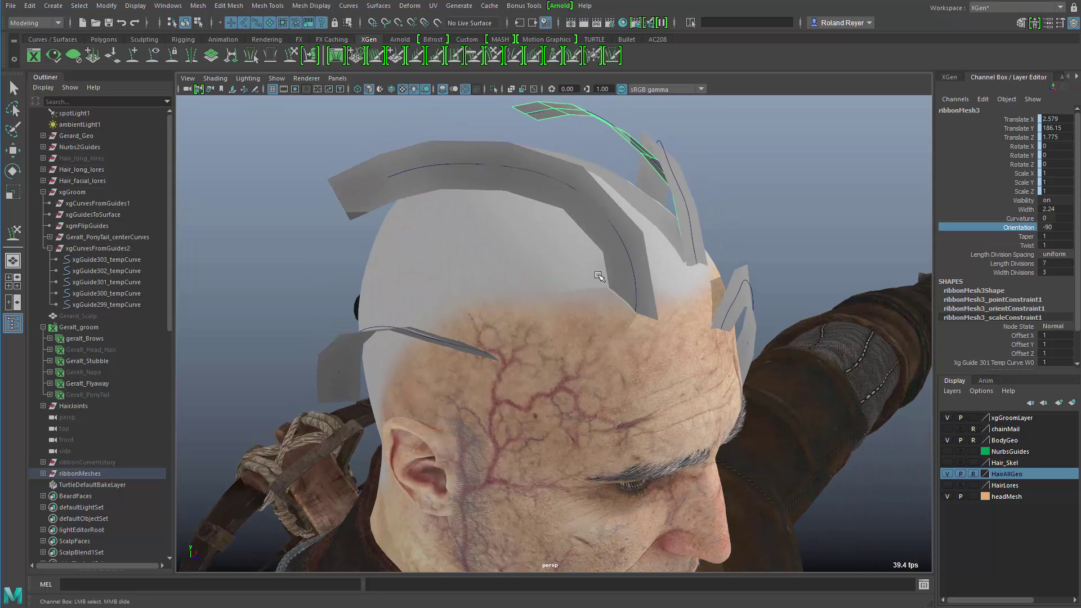
Step: Adjust the Orientation of ribbonMesh2, the ribbon on the right front of the scalp
key(q)
click(588, 222)
click(1014, 227)
middle_drag(699, 312, 738, 321)
middle_drag(554, 387, 739, 376)
alt+drag(468, 393, 652, 390)
middle_drag(653, 390, 668, 390)
alt+drag(668, 390, 995, 282)
Step: Set the Orientation of ribbonMesh1, the ribbon above the right ear, to -70
click(615, 360)
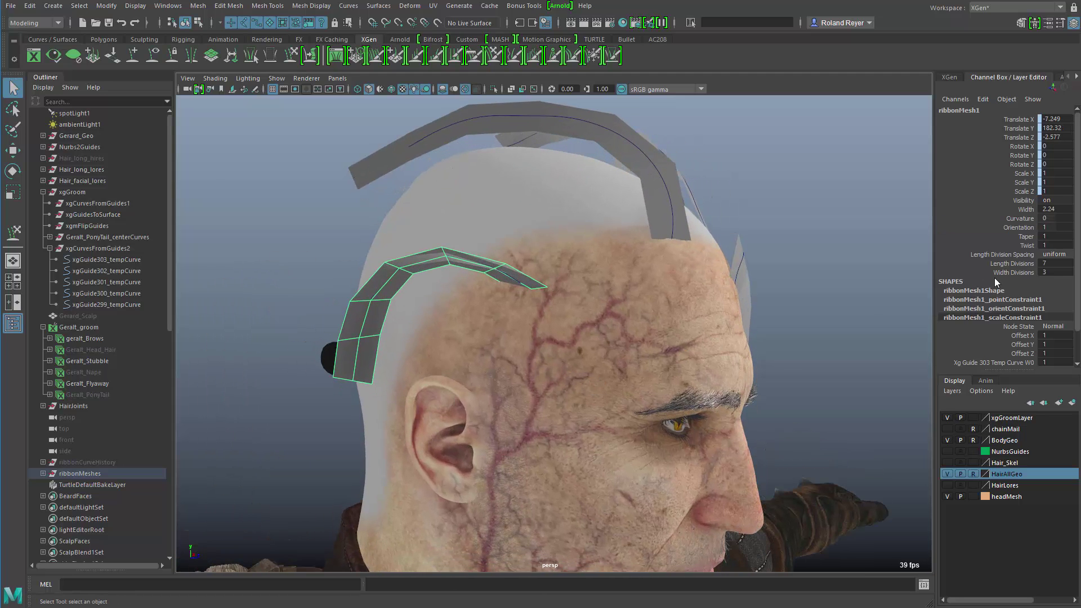
click(1009, 228)
middle_drag(563, 366, 406, 368)
alt+drag(407, 368, 831, 363)
Step: Set the Twist of the ribbon above the right ear to 5.6 and check all ribbons around the head
click(1020, 245)
mouse_move(839, 359)
middle_down()
mouse_move(851, 365)
mouse_move(783, 375)
mouse_move(866, 367)
mouse_move(847, 367)
middle_up()
alt+drag(819, 426, 310, 475)
alt+right_drag(309, 475, 625, 429)
mouse_move(625, 430)
alt+mouse_down()
mouse_move(682, 416)
mouse_move(625, 417)
alt+mouse_up()
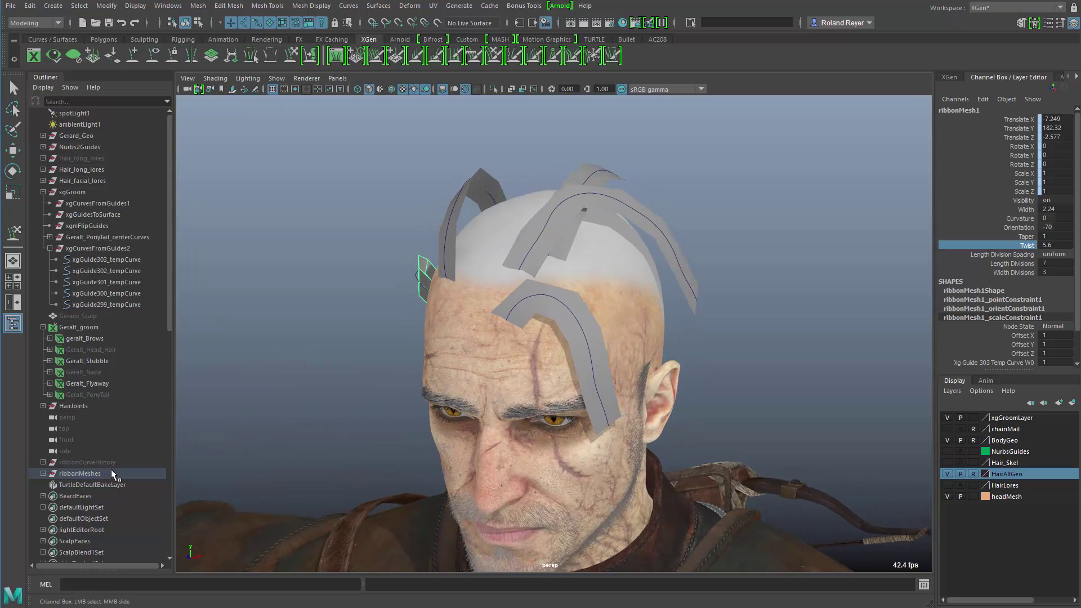
Step: Select ribbonMesh1 to ribbonMesh5 in the ribbonMeshes group and set their Length Divisions to 12
click(42, 474)
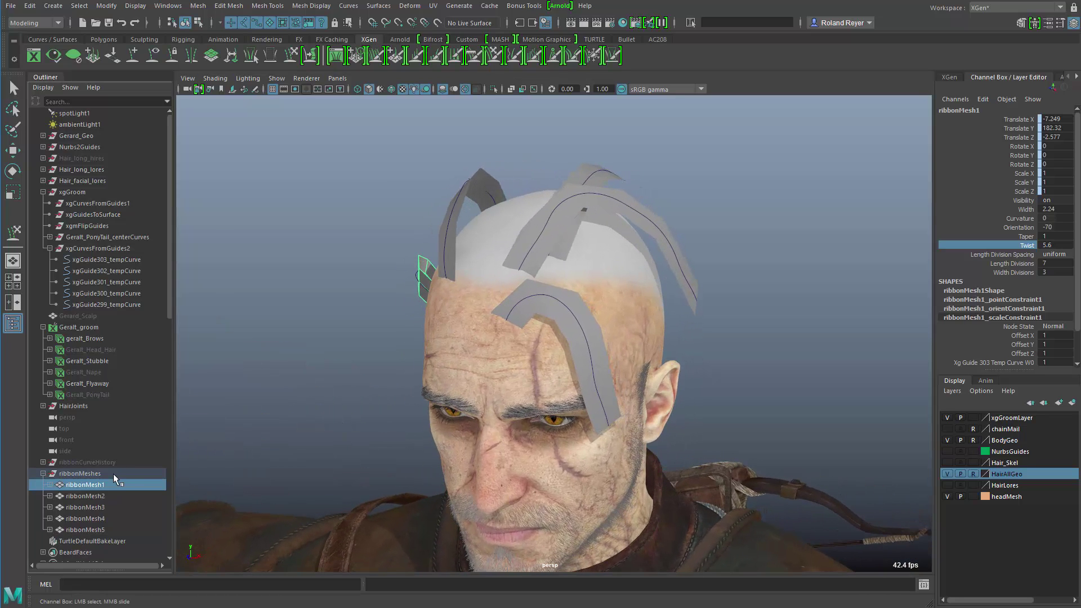
drag(83, 489, 83, 530)
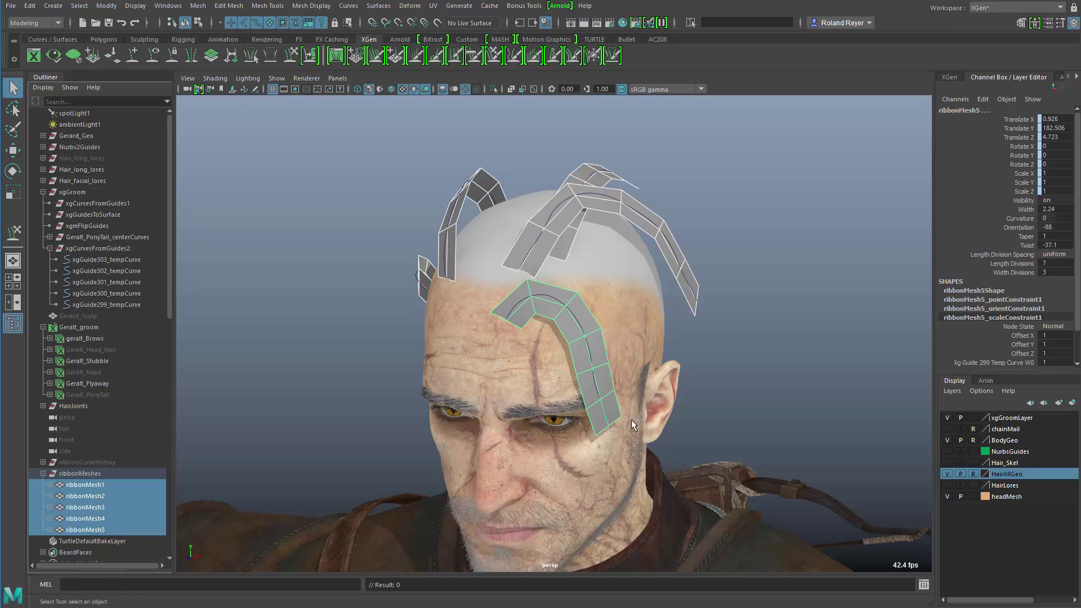
click(1021, 264)
middle_drag(735, 360, 758, 364)
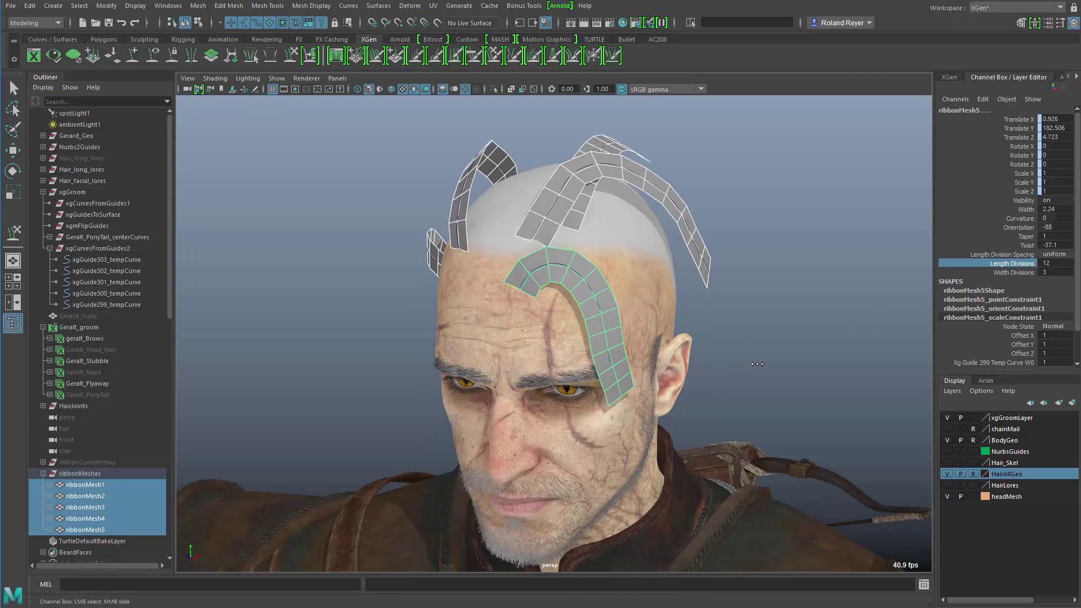
alt+drag(740, 368, 739, 251)
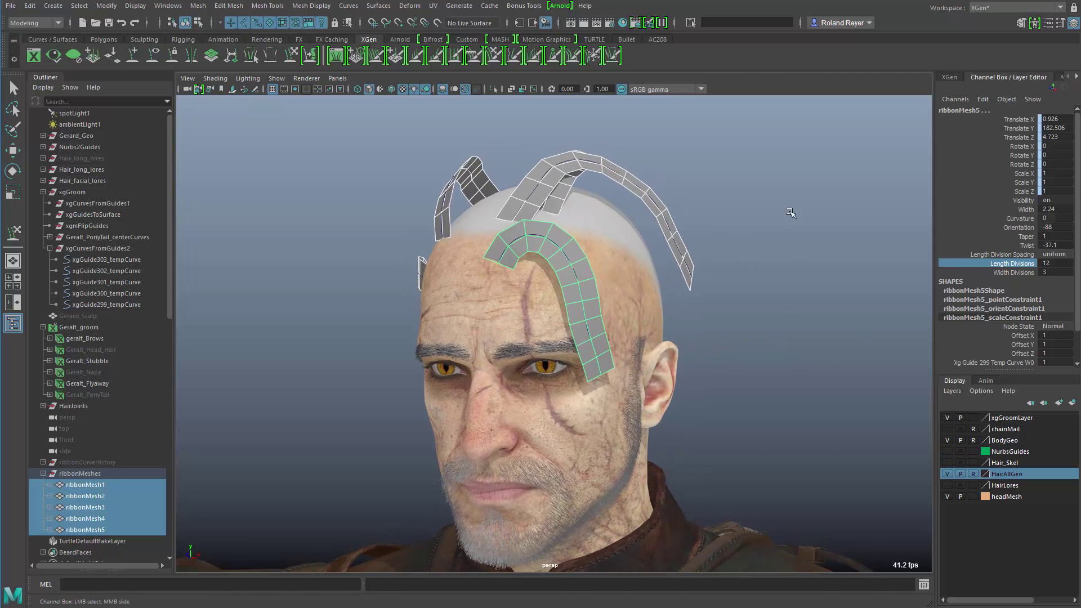
Step: Assign the existing material hairShader_1x1_a to the five selected ribbon meshes
right_click(776, 197)
mouse_move(786, 510)
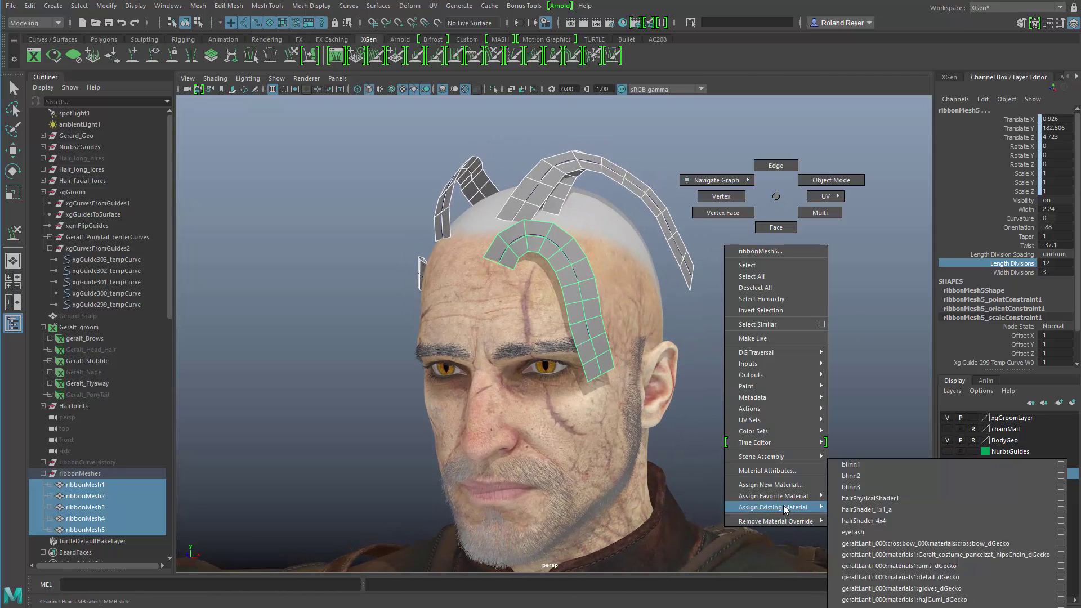
click(853, 510)
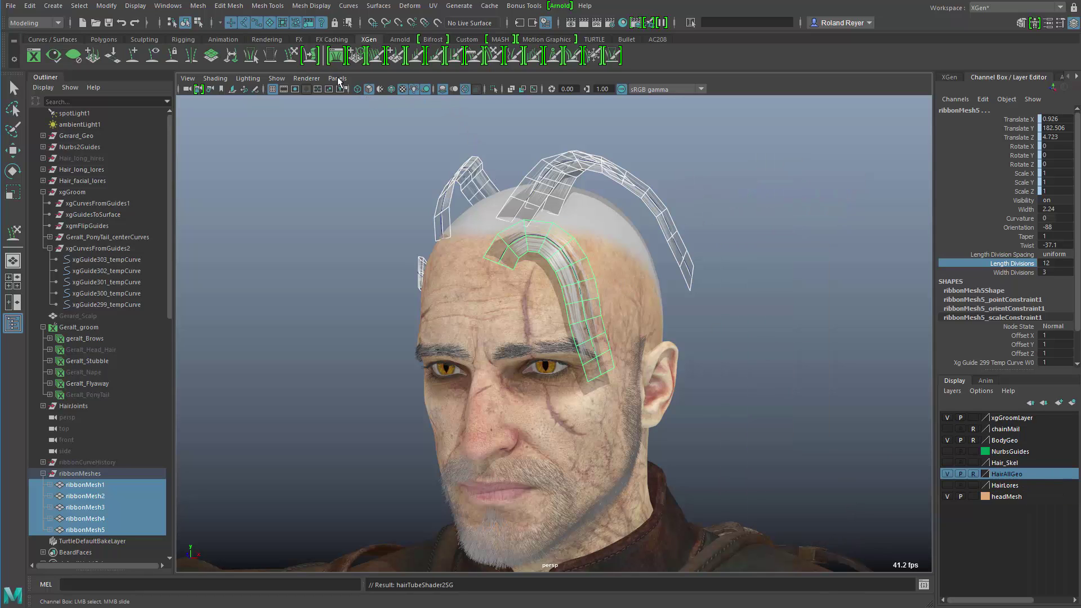
Step: Turn off viewport shadows and deselect the ribbon meshes to view the hair shading
click(427, 89)
alt+drag(768, 291, 719, 418)
click(769, 249)
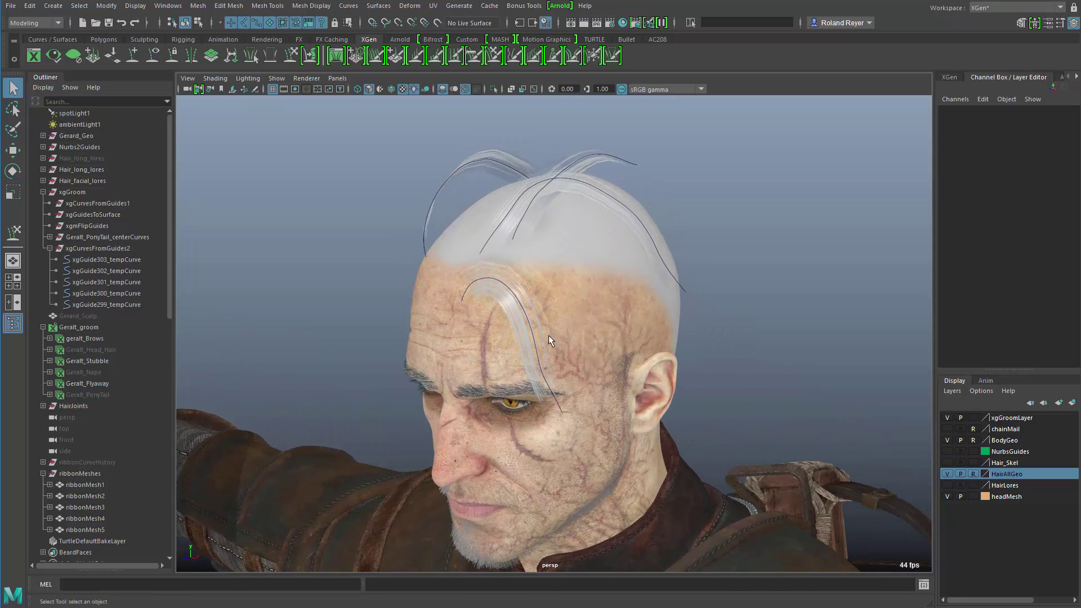
Step: Select middle control vertices of the guide curve above the left eye and move them slightly to reshape its ribbon
click(532, 333)
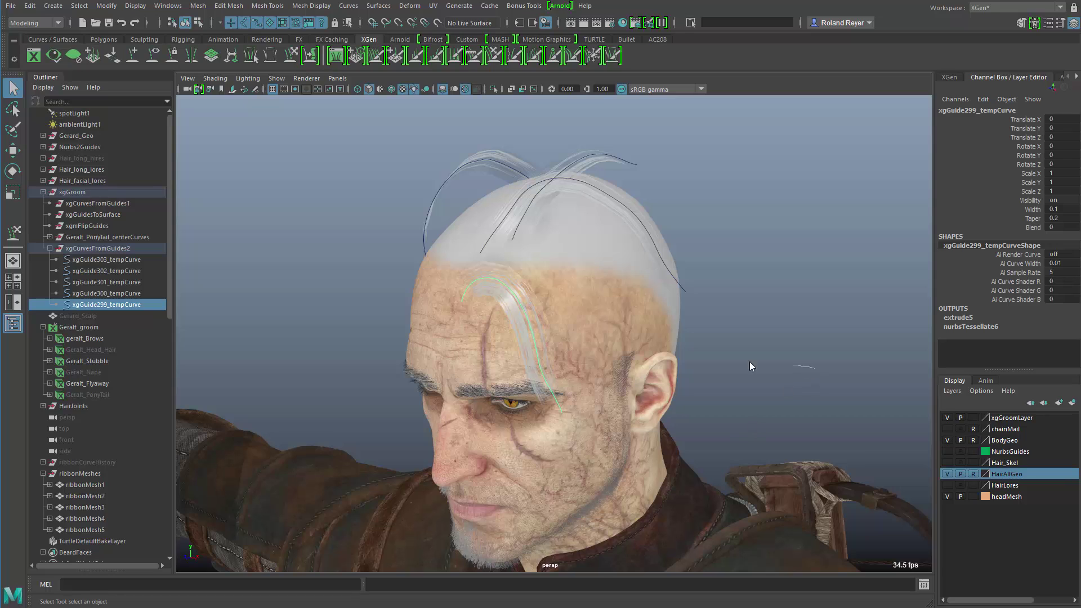
right_drag(750, 366, 704, 363)
drag(526, 321, 548, 347)
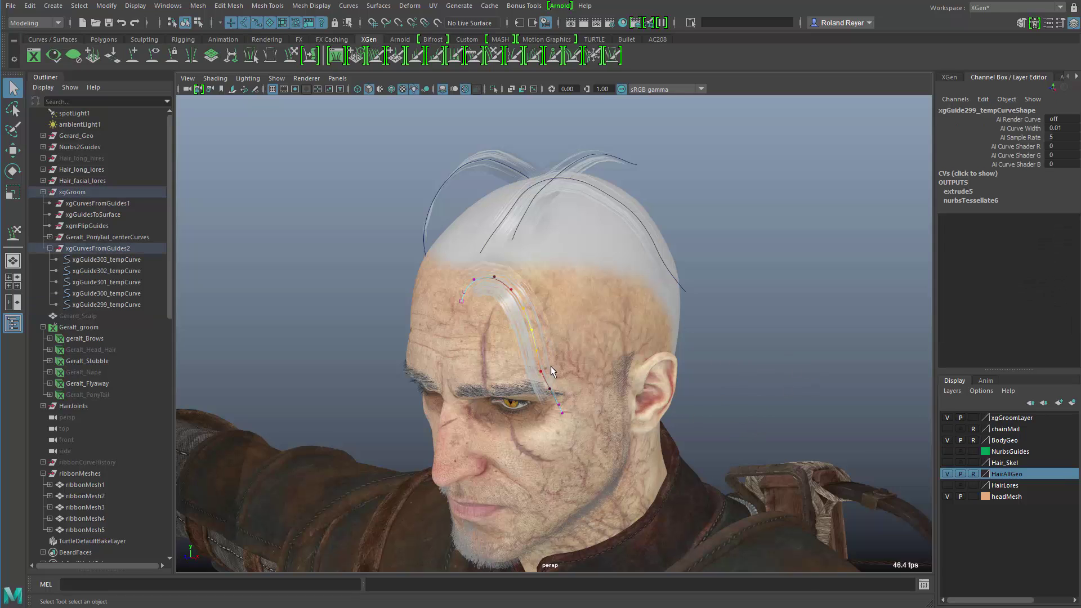
key(w)
drag(534, 329, 557, 325)
alt+drag(726, 387, 774, 310)
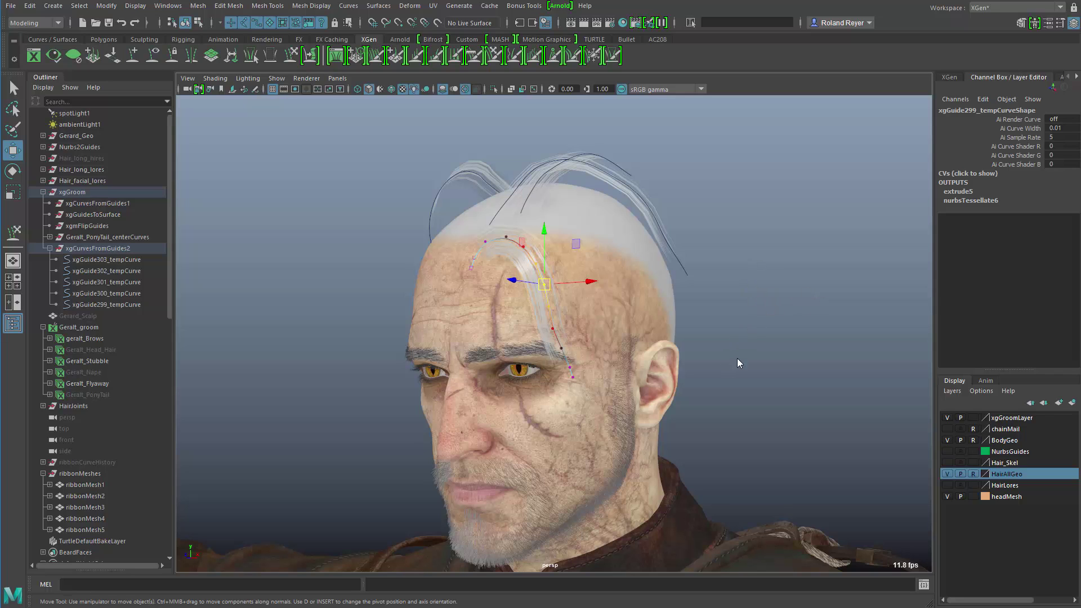
right_drag(737, 359, 840, 288)
drag(671, 255, 685, 269)
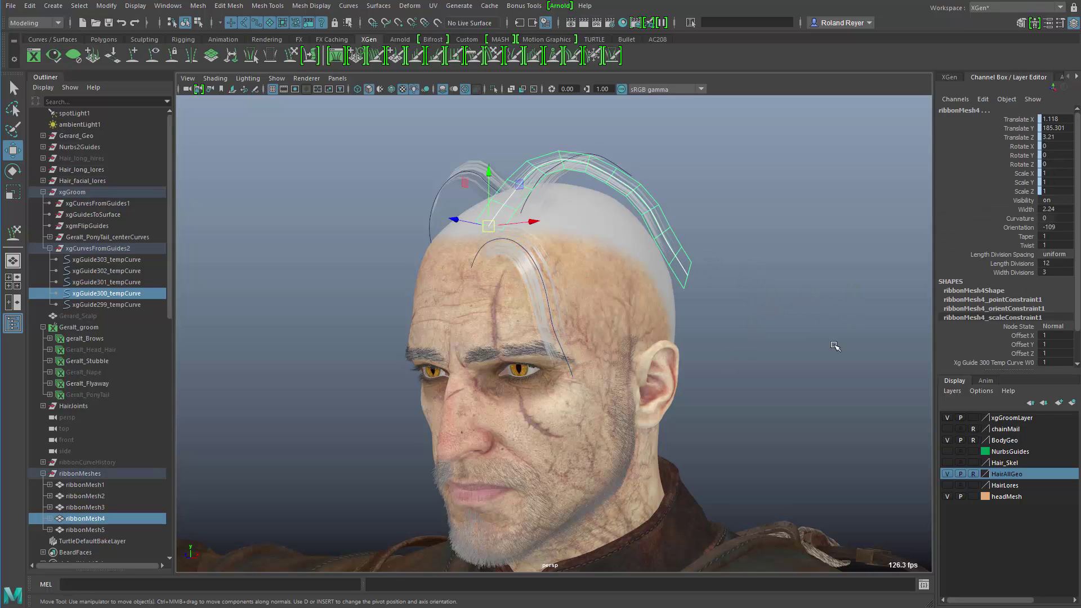
mouse_move(696, 361)
alt+mouse_down()
mouse_move(688, 364)
mouse_move(700, 365)
alt+mouse_up()
click(785, 330)
Step: Hide the xgCurvesFromGuides2 group so that only the hair ribbons are displayed
alt+drag(646, 385, 686, 398)
click(105, 250)
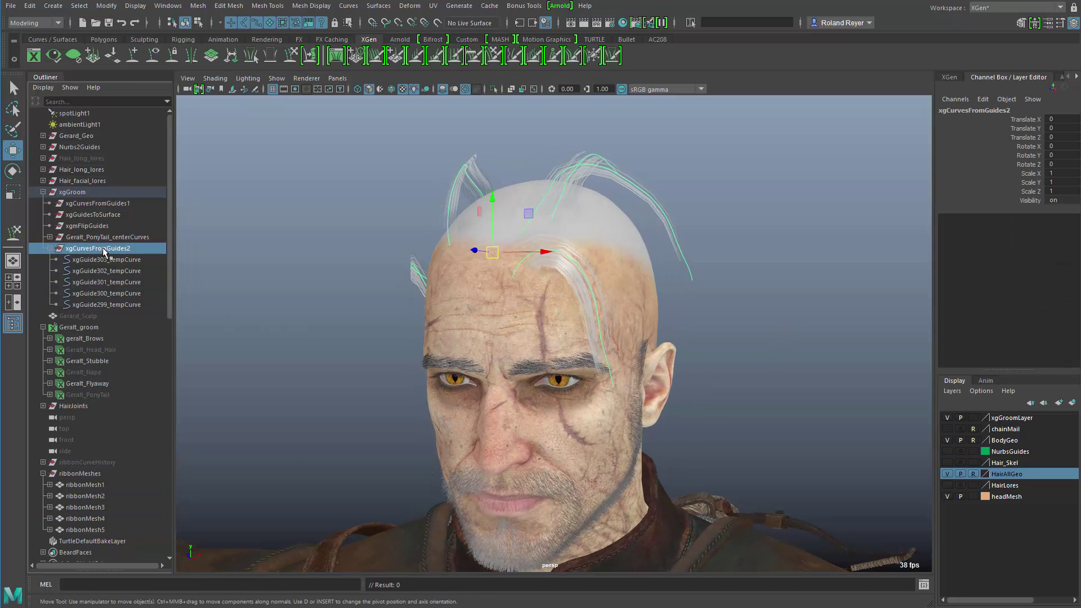
key(ctrl+h)
alt+drag(431, 313, 361, 309)
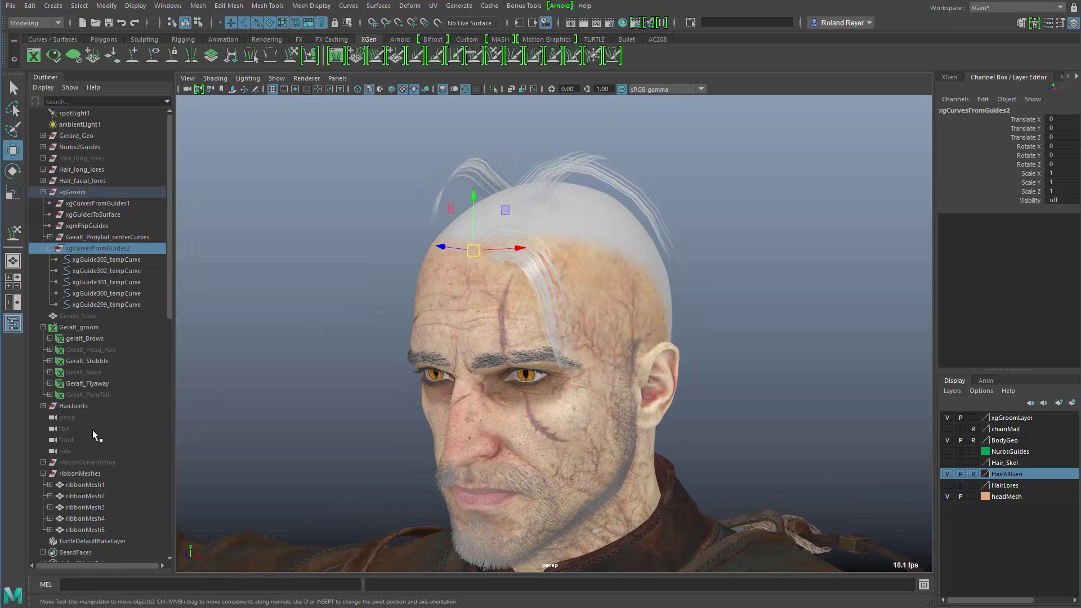
Step: Hide the ribbonMeshes group
click(79, 474)
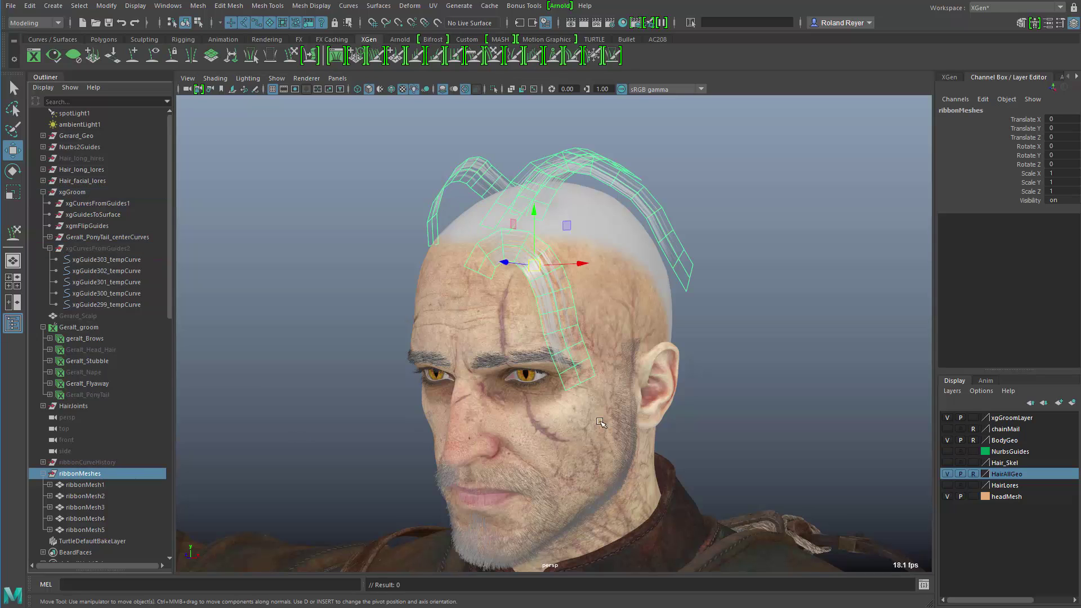
key(ctrl+h)
alt+drag(772, 421, 717, 311)
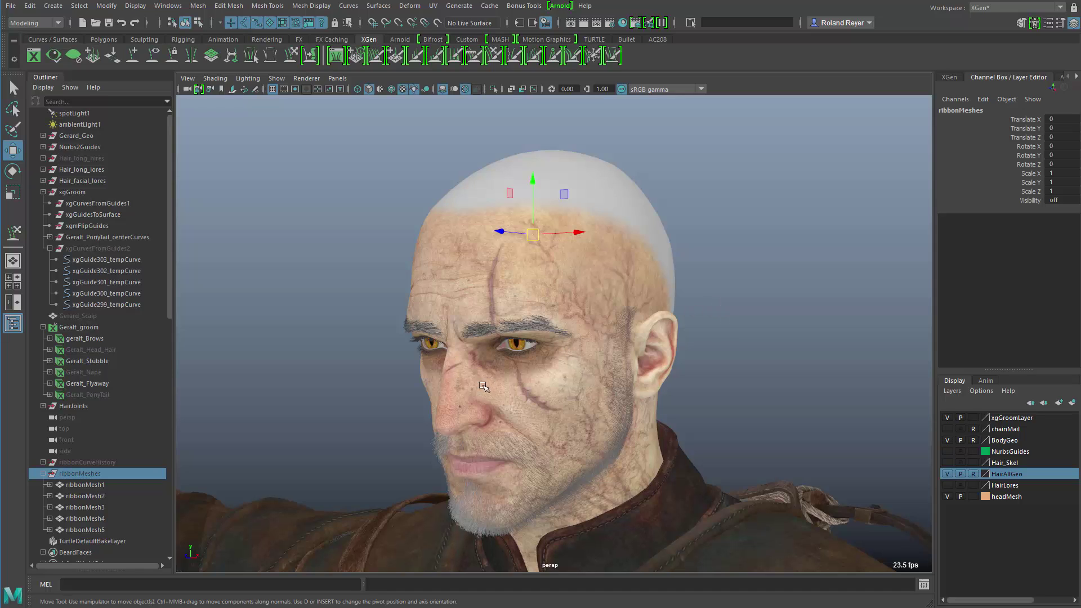
Step: Show the Geralt_Nape description and view its hair from behind the head
click(90, 372)
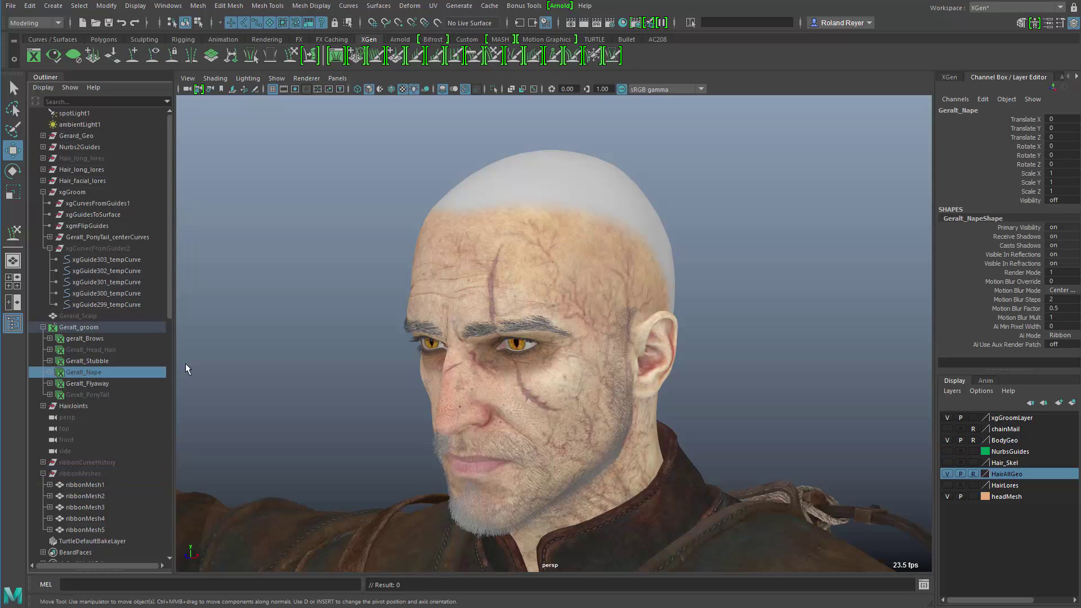
key(shift+h)
alt+drag(788, 398, 496, 442)
alt+middle_drag(698, 531, 638, 396)
mouse_move(638, 396)
alt+mouse_down()
mouse_move(616, 407)
mouse_move(627, 406)
alt+mouse_up()
alt+middle_drag(668, 416, 623, 406)
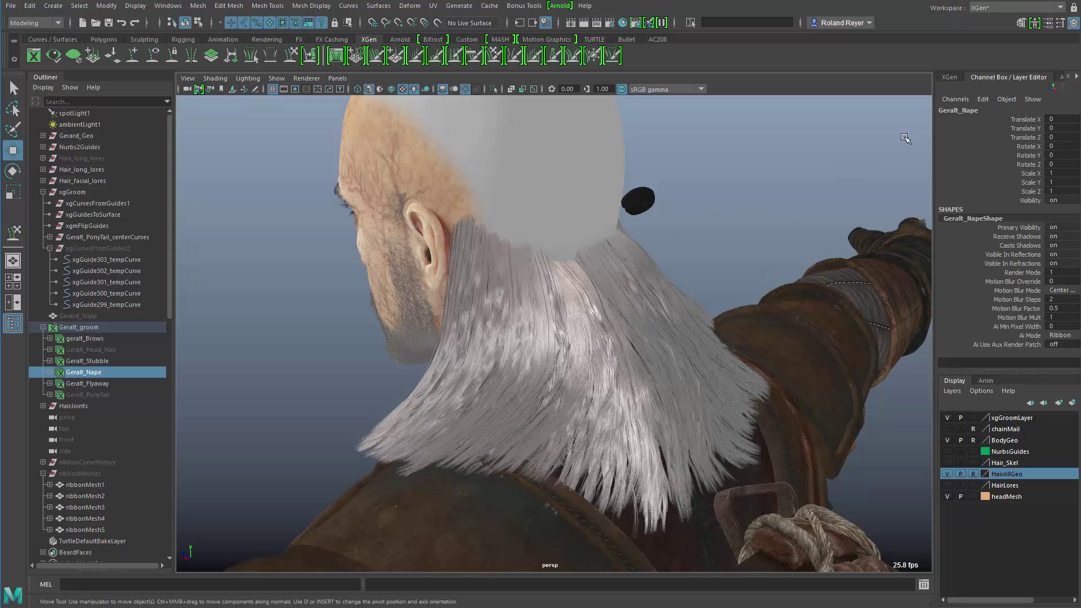
Step: Display the XGen settings for Geralt_Nape in a widened editor and hide the Geralt_Flyaway description
click(956, 76)
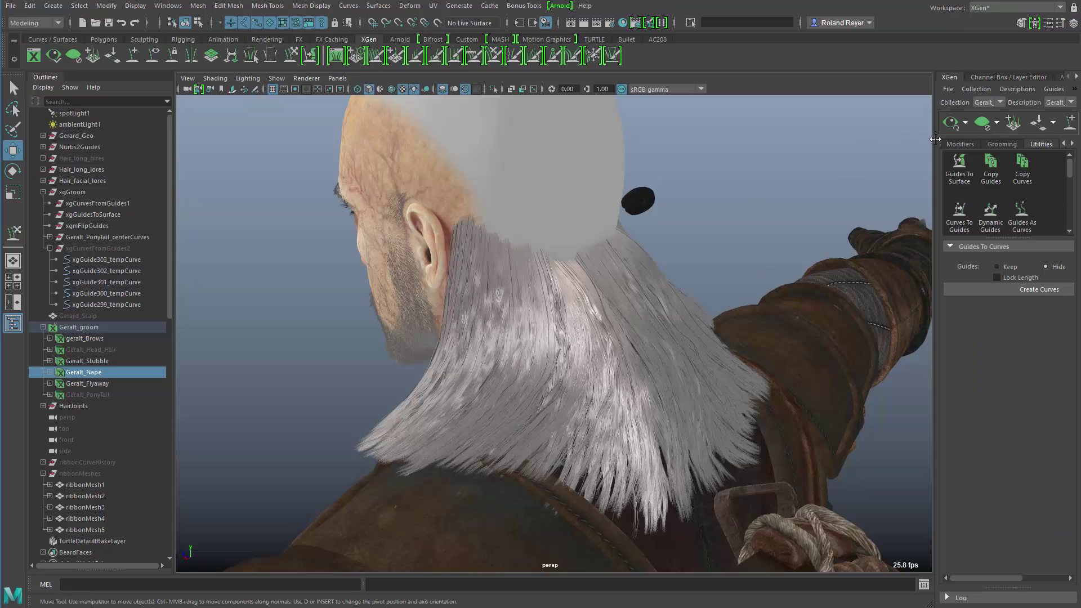
drag(926, 144, 811, 145)
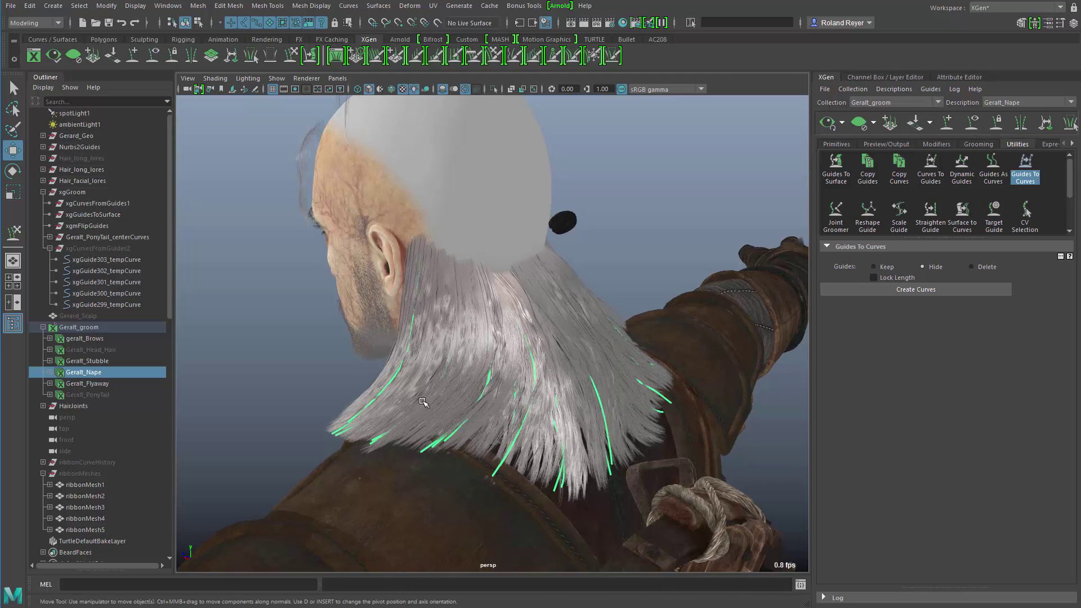
click(94, 385)
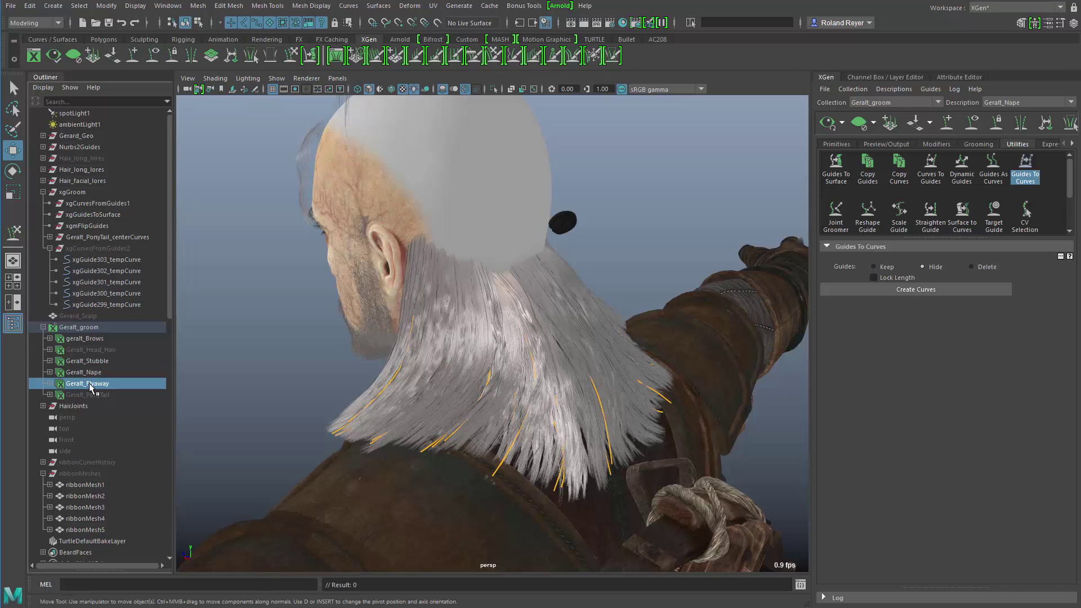
key(h)
Step: Clear the Geralt_Nape hair preview to inspect its guides around the neck, and hide the guides
alt+drag(601, 468, 509, 406)
click(862, 124)
alt+drag(442, 342, 503, 417)
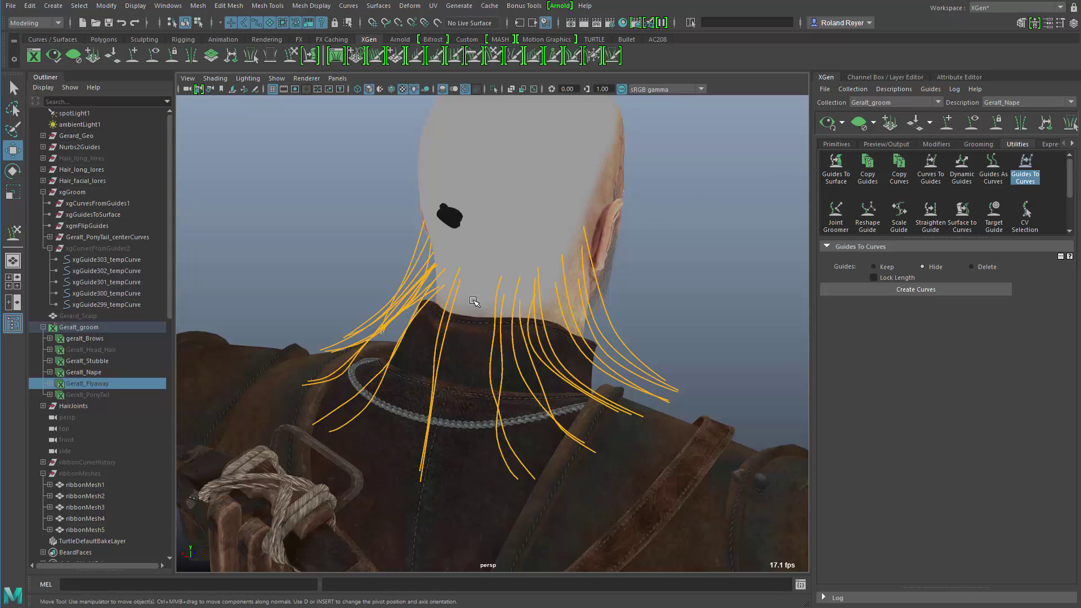
alt+drag(491, 367, 586, 333)
alt+drag(527, 375, 647, 374)
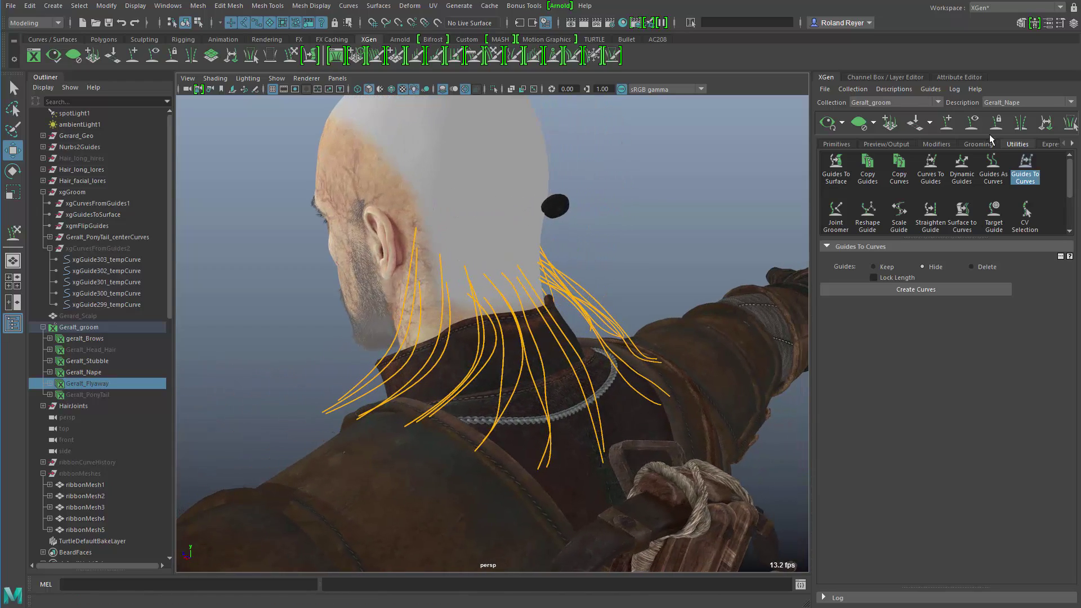
click(973, 125)
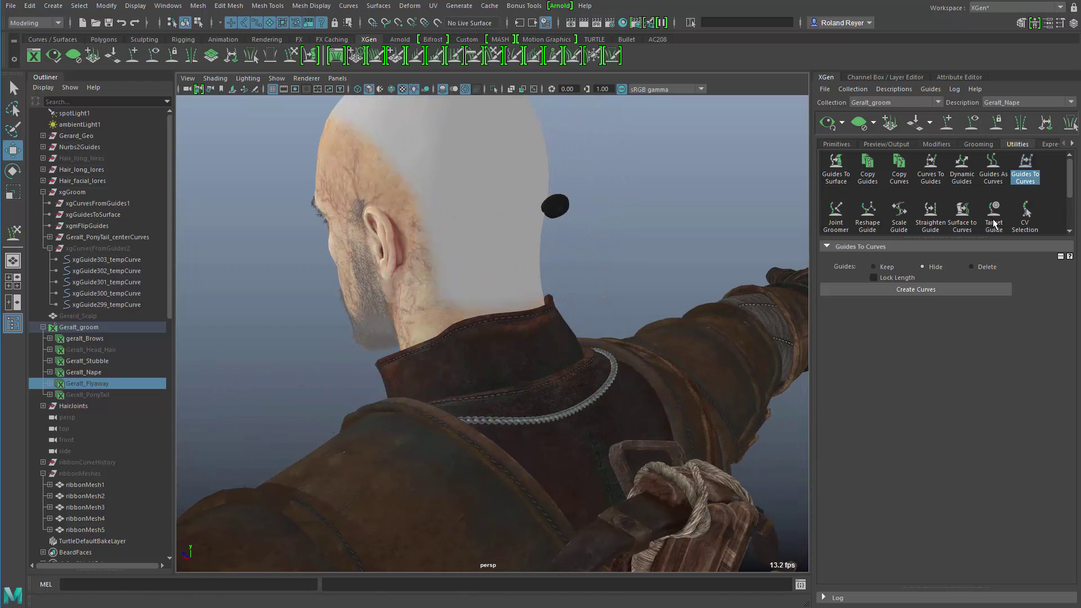
Step: Refresh the Geralt_Nape hair preview and set the description's generator density to 1.2
click(828, 125)
alt+drag(464, 442, 471, 283)
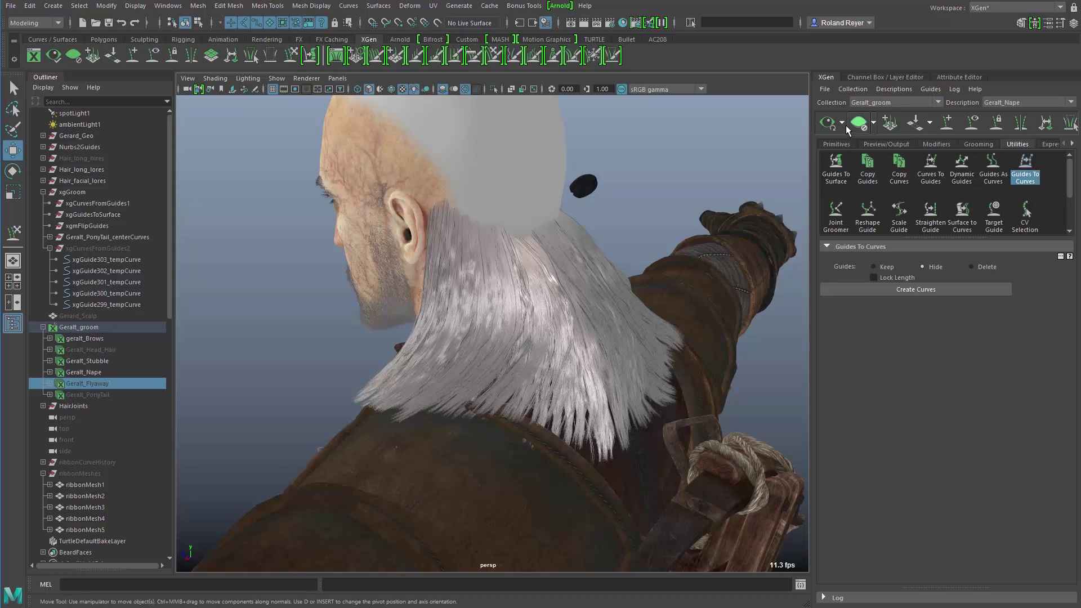
click(837, 145)
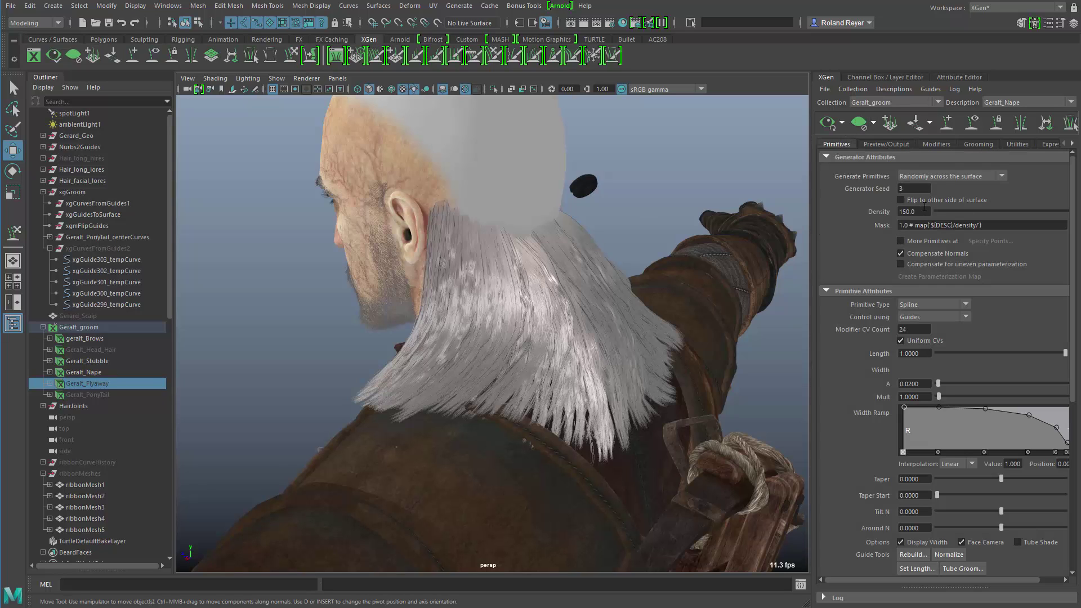
text(1)
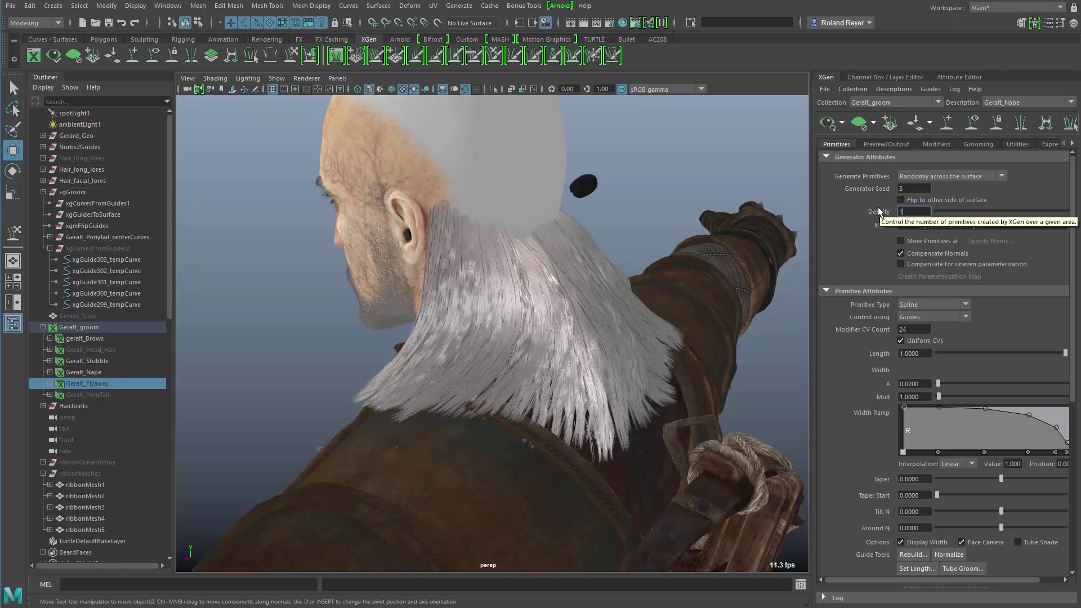
text(.2)
key(Return)
alt+drag(453, 421, 563, 287)
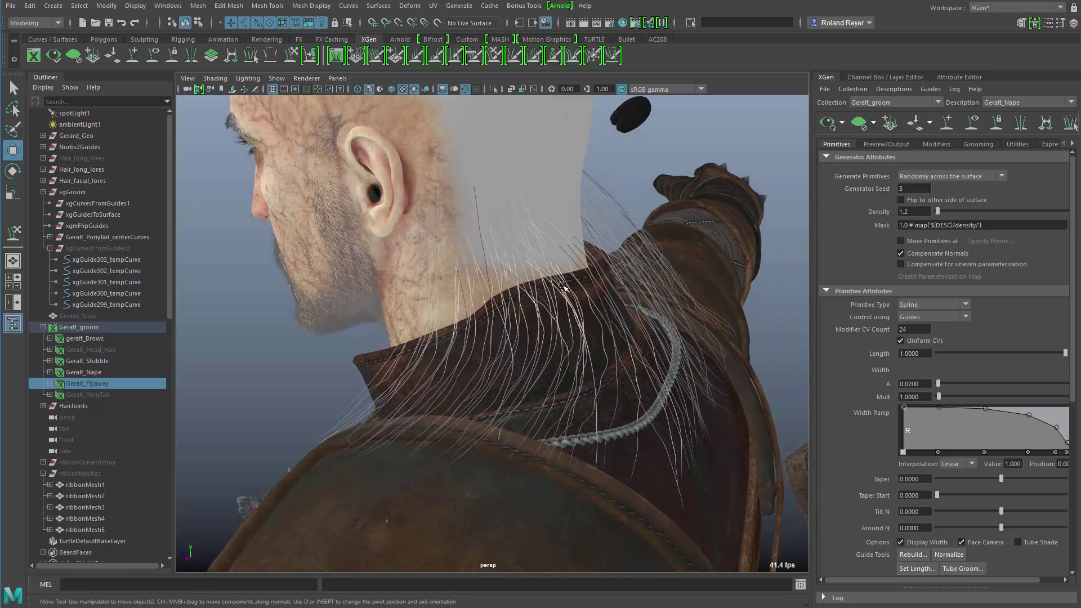
alt+drag(480, 446, 492, 437)
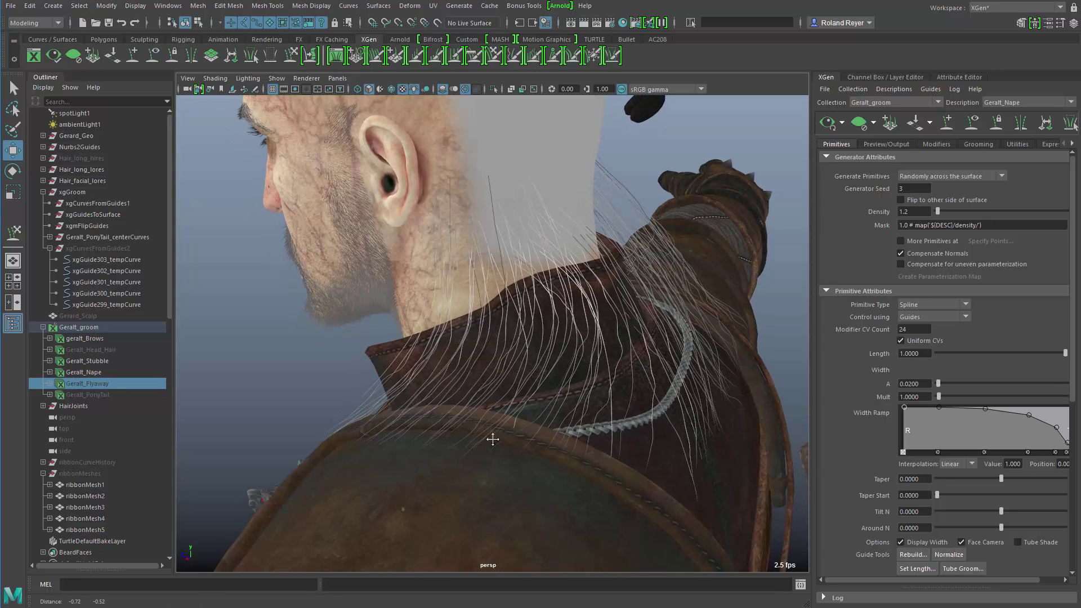
Step: Increase the width of the nape hair primitives to 2.0 and view the wide strips from the side
drag(938, 384, 1080, 383)
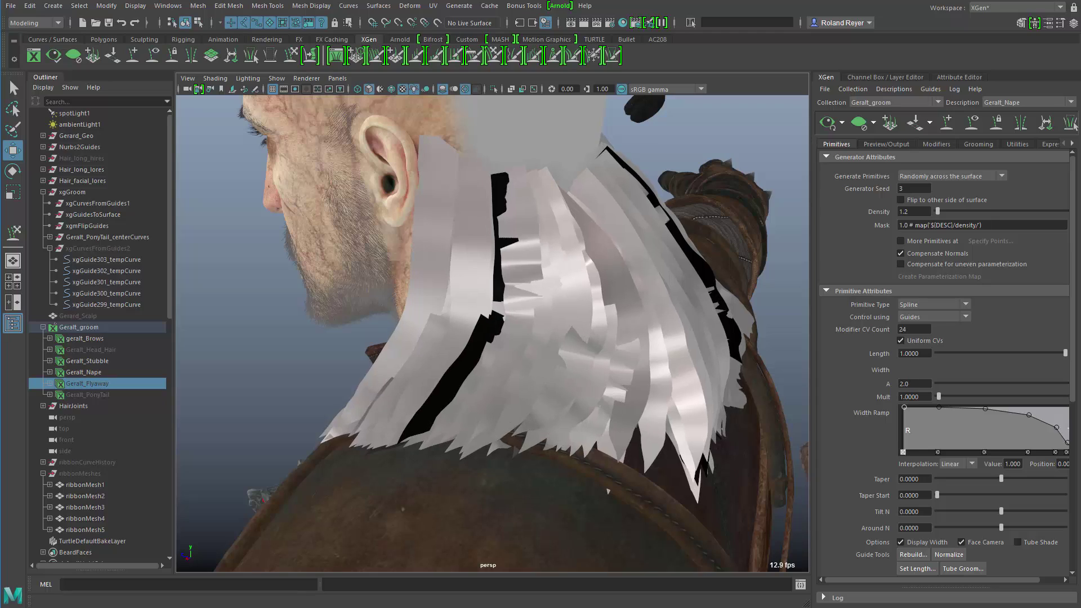
alt+drag(597, 372, 510, 374)
alt+middle_drag(538, 389, 539, 399)
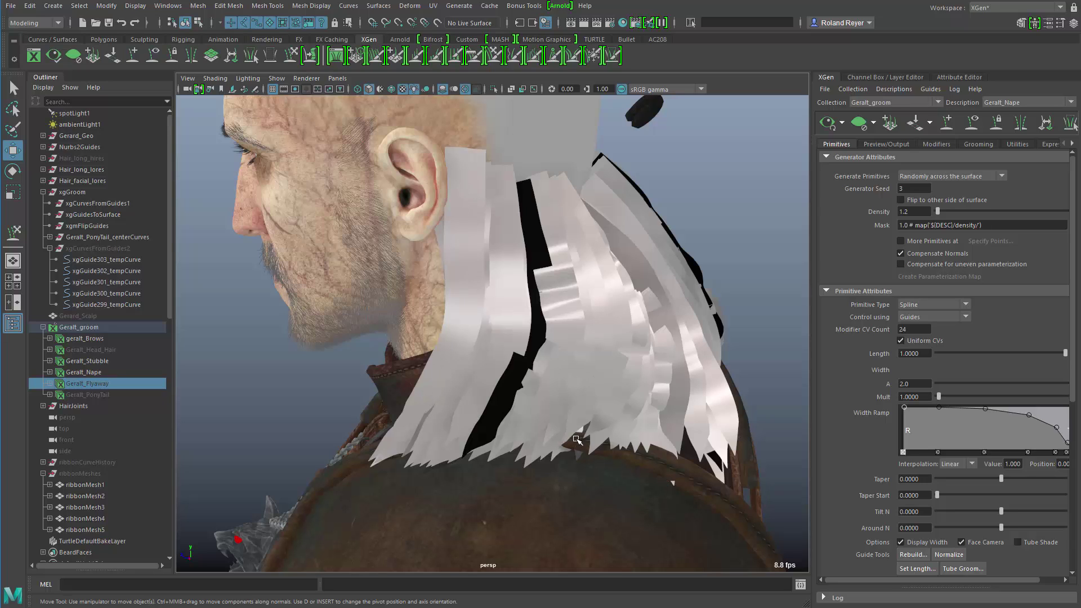
Step: Flatten the width ramp toward the tips: remove its end point and set the last point to 0.842 at position 0.913
click(1029, 415)
drag(1059, 422, 1061, 420)
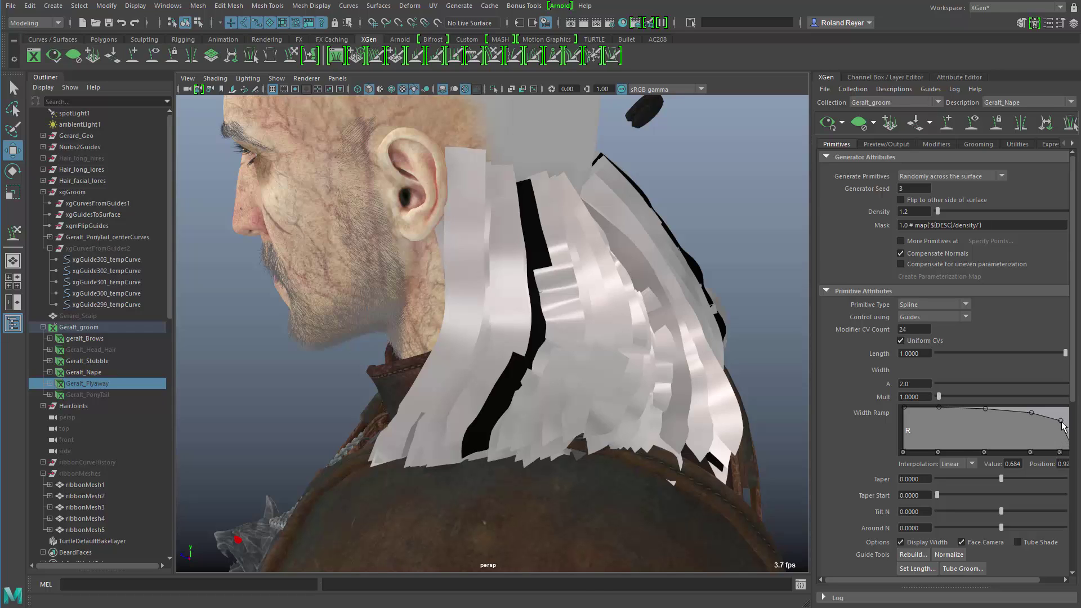
drag(1061, 416, 1058, 417)
drag(809, 456, 843, 462)
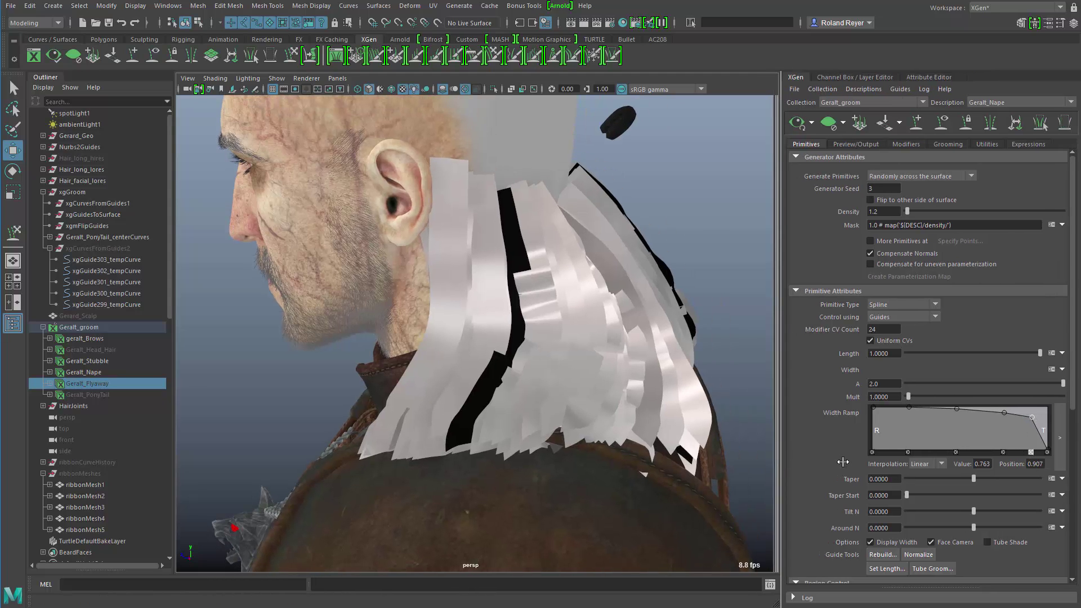
click(1047, 452)
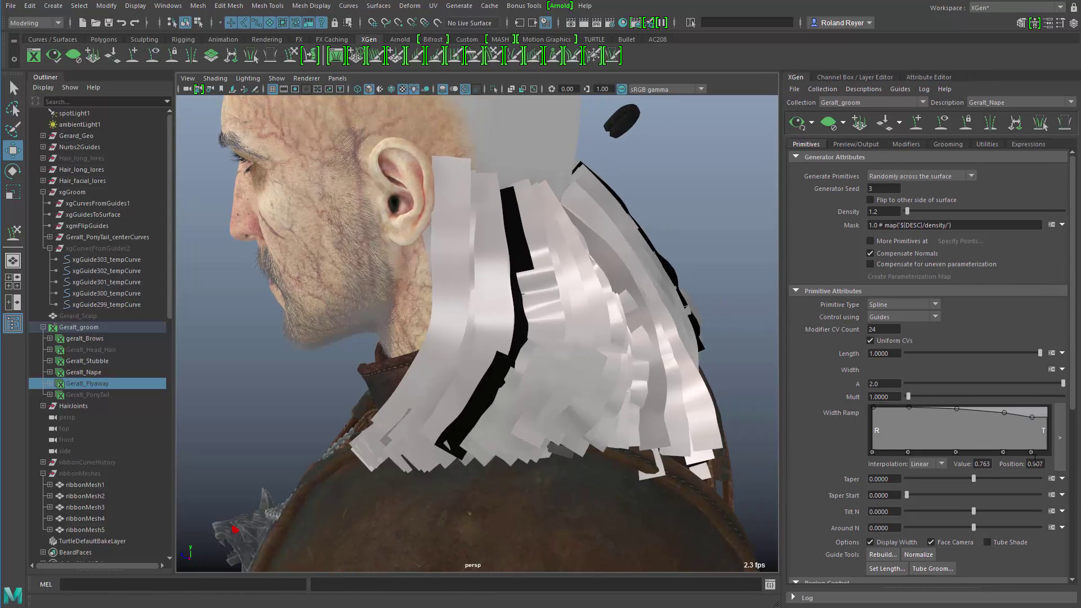
drag(1032, 417, 1033, 413)
alt+middle_drag(441, 449, 472, 444)
alt+drag(509, 441, 499, 451)
alt+middle_drag(544, 403, 555, 407)
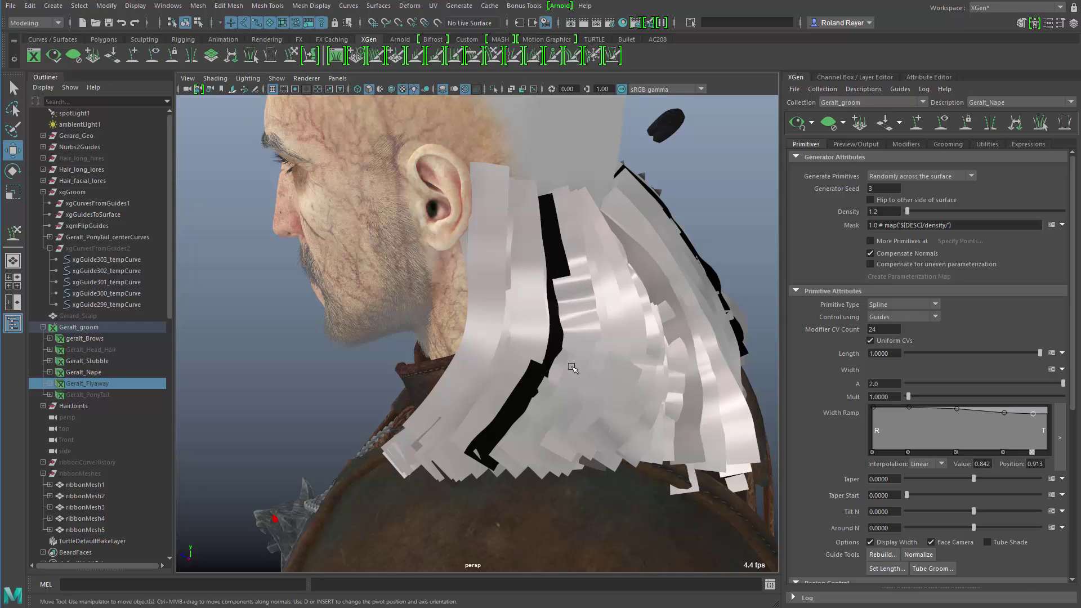
Step: Disable the Noise1, Clumping2 and Clumping1 modifiers of the Geralt_Nape description
click(906, 144)
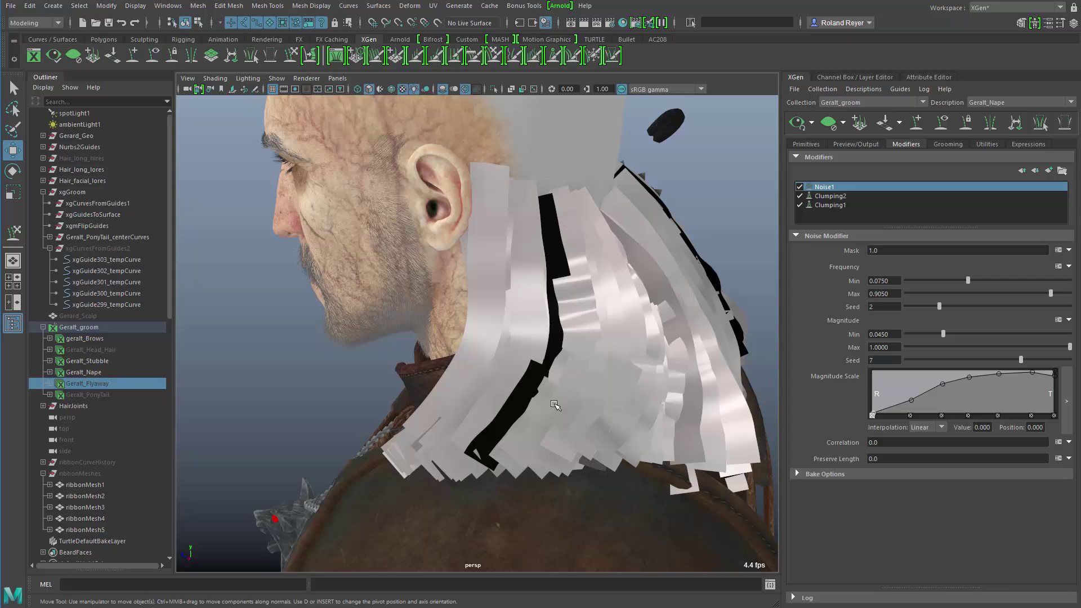
click(800, 187)
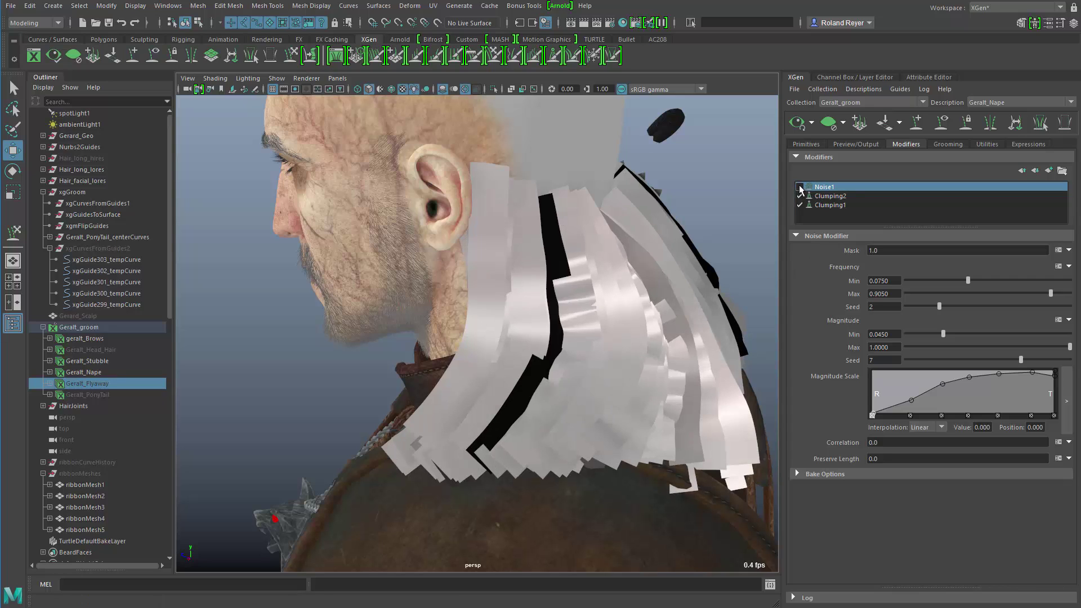
click(799, 196)
click(799, 205)
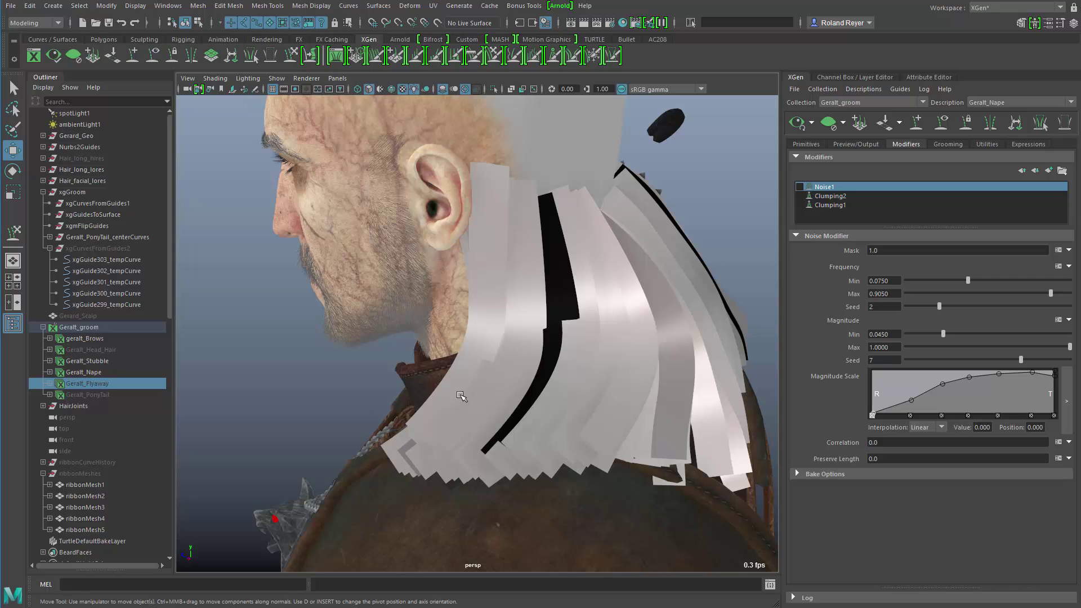
Step: Set the modifier CV count of the nape primitives to 6
click(803, 144)
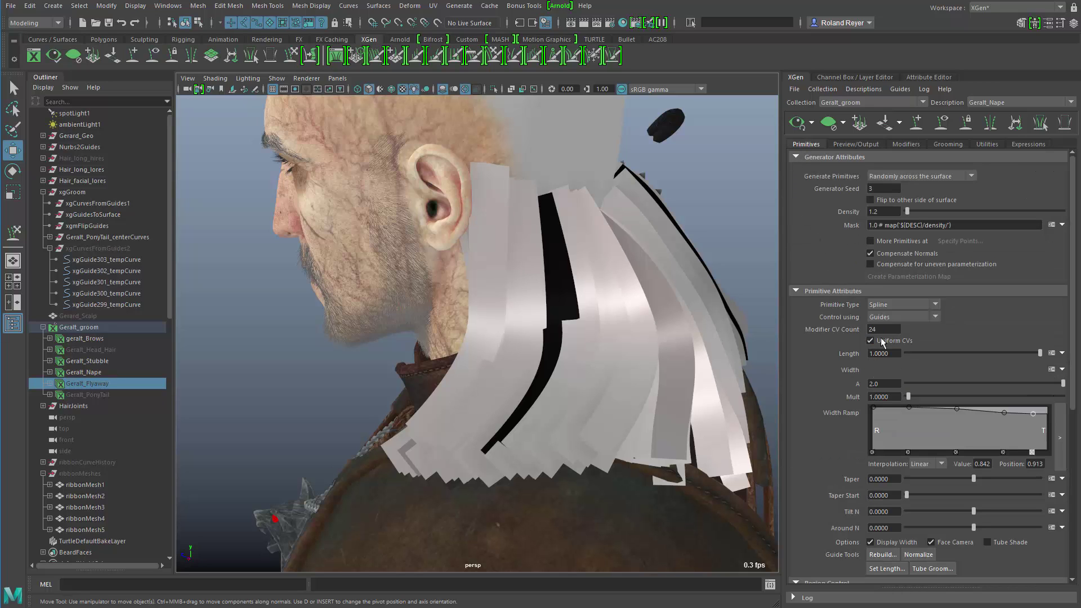
double_click(872, 329)
key(Return)
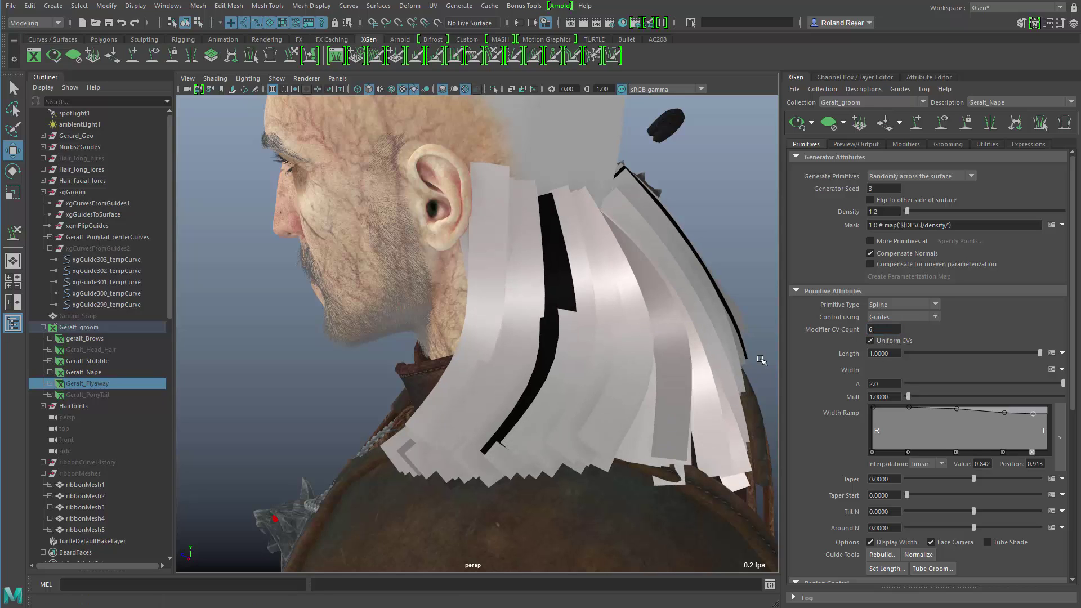
Step: Select the XGen primitives behind the ear along the near side of the neck
click(251, 58)
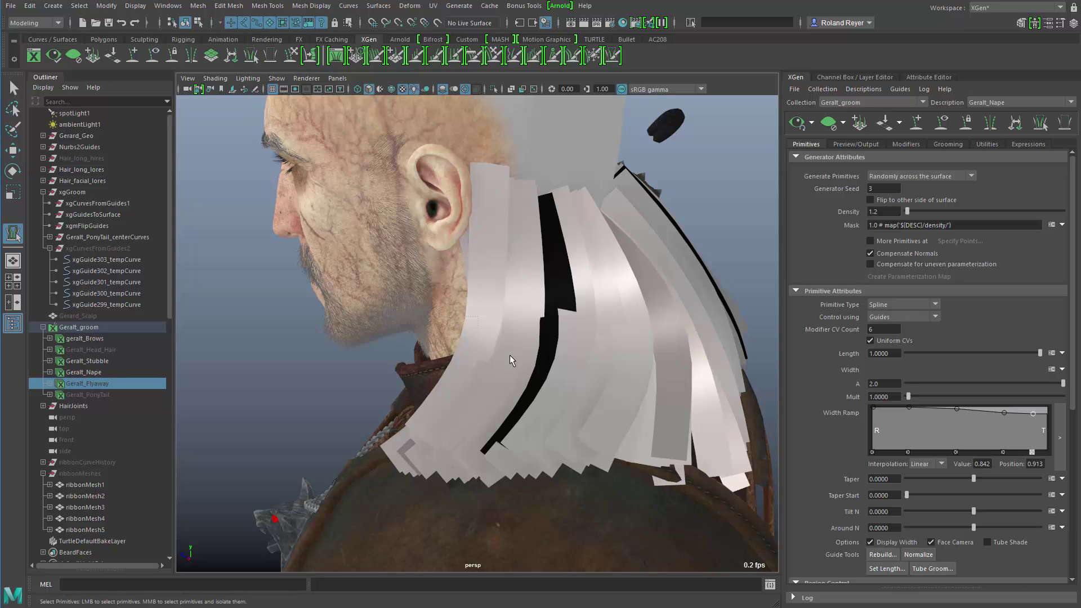
drag(573, 393, 597, 467)
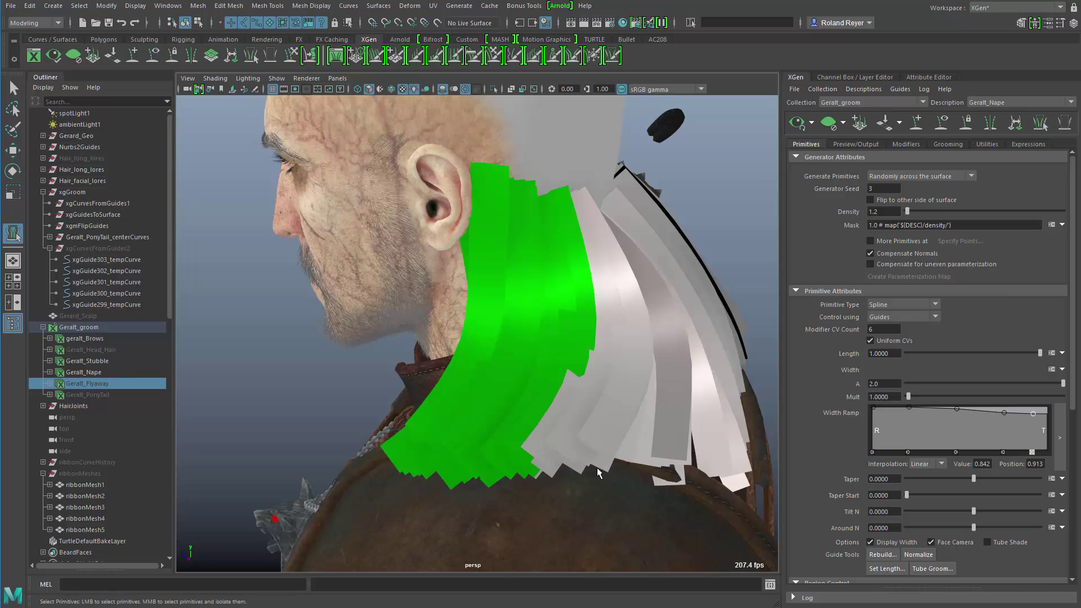
mouse_move(568, 441)
alt+mouse_down()
mouse_move(544, 449)
mouse_move(585, 403)
mouse_move(550, 447)
alt+mouse_up()
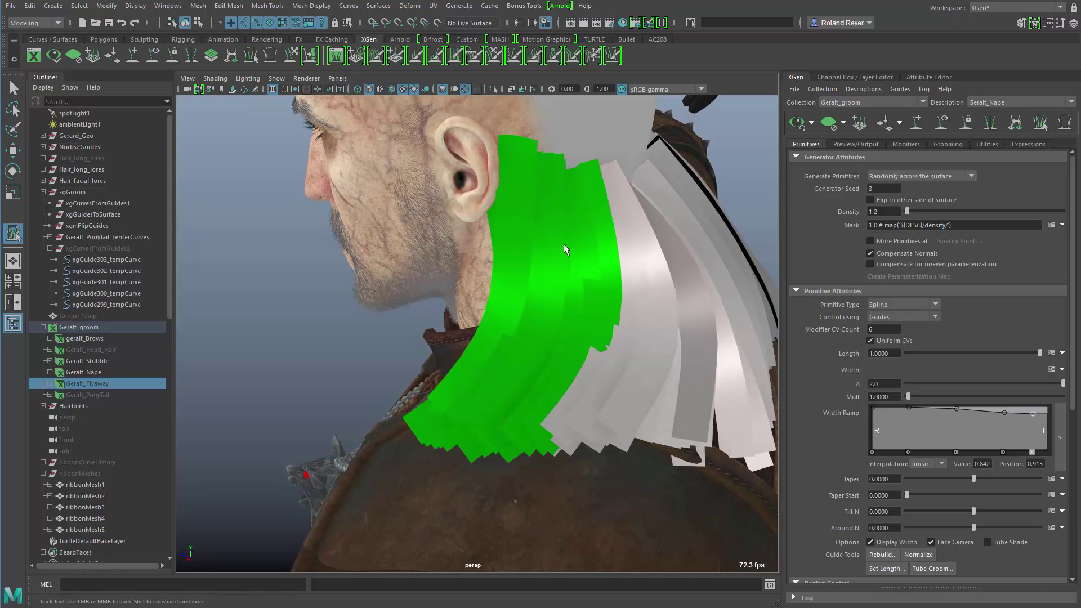
Step: Convert only the selected nape primitives to uncombined polygon strips, with UVs placed in 2x2 tiles and no joints
double_click(311, 56)
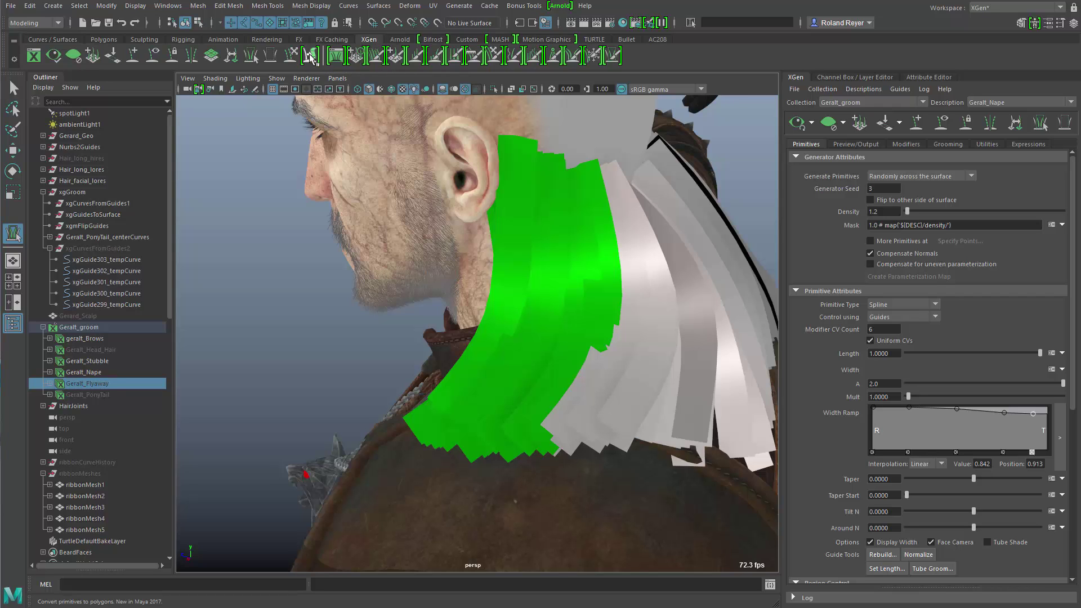
drag(493, 134, 729, 144)
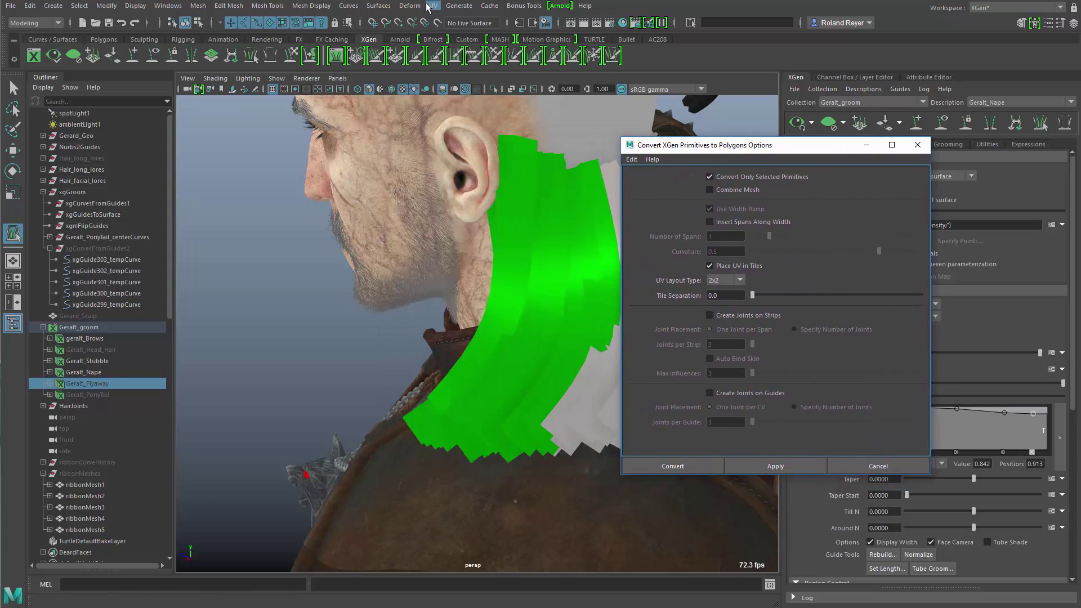
click(461, 6)
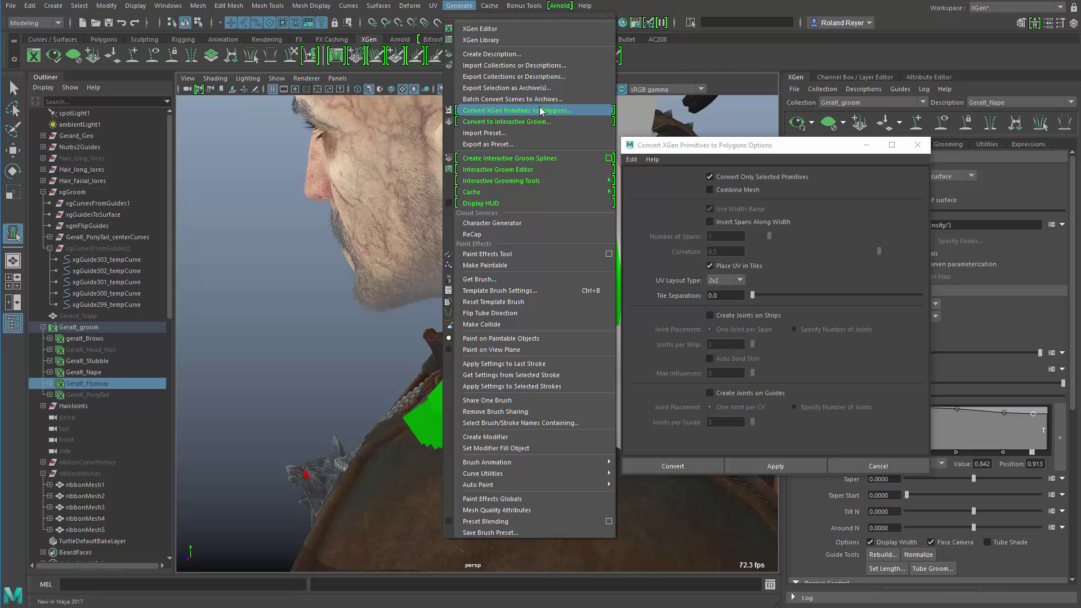
click(675, 148)
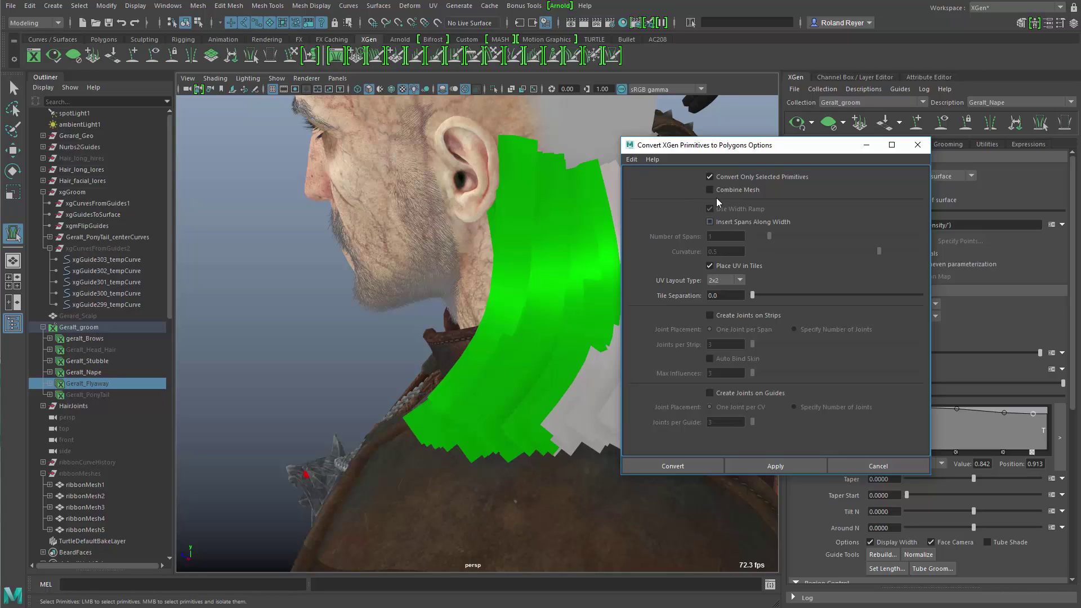
click(739, 281)
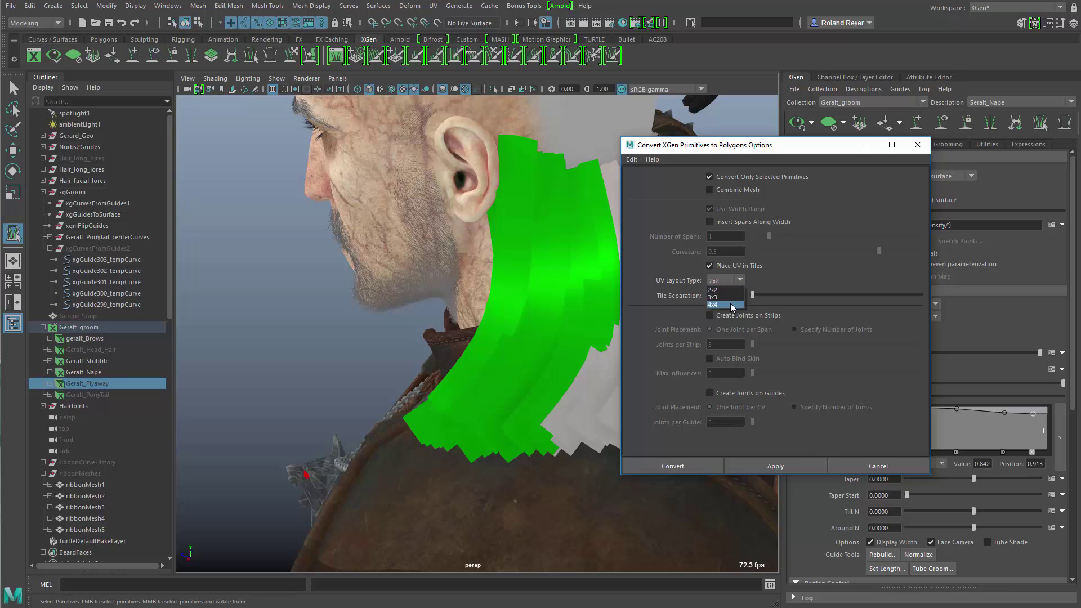
click(804, 274)
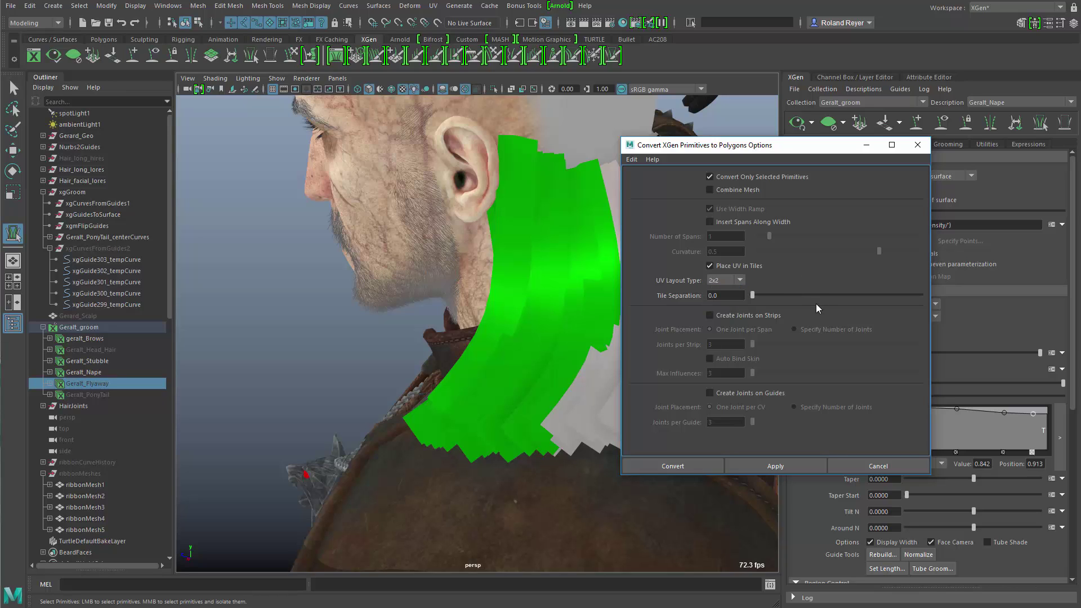
click(710, 315)
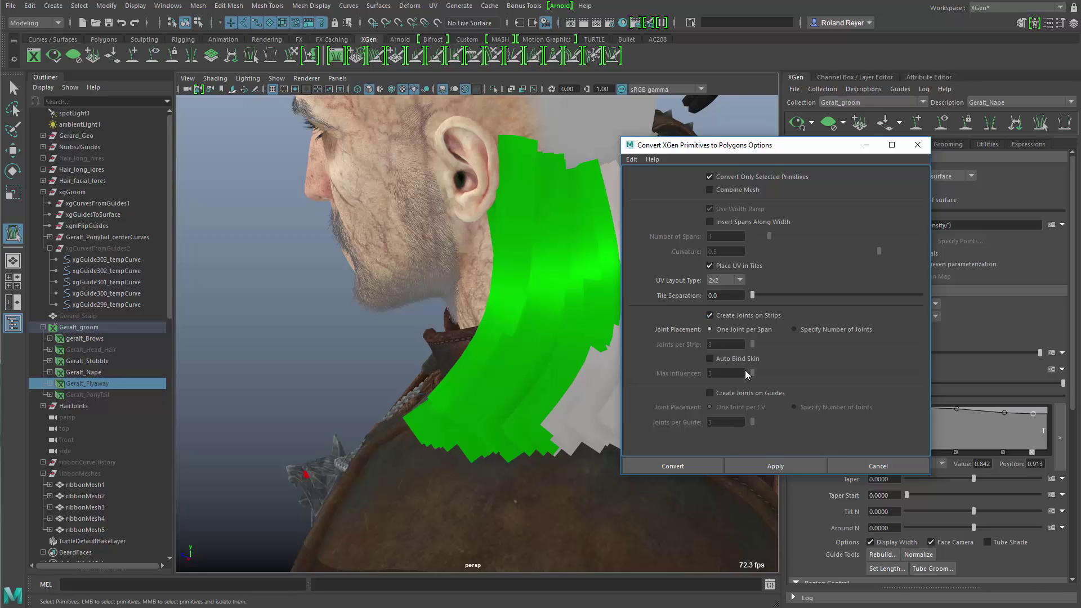
click(710, 316)
alt+middle_drag(488, 461, 517, 479)
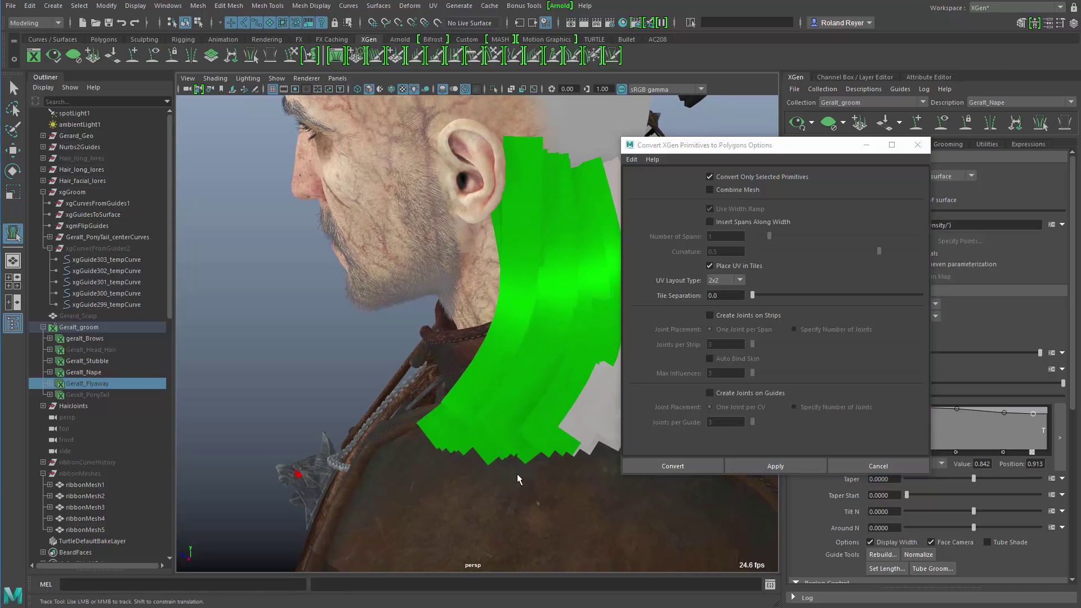
click(674, 467)
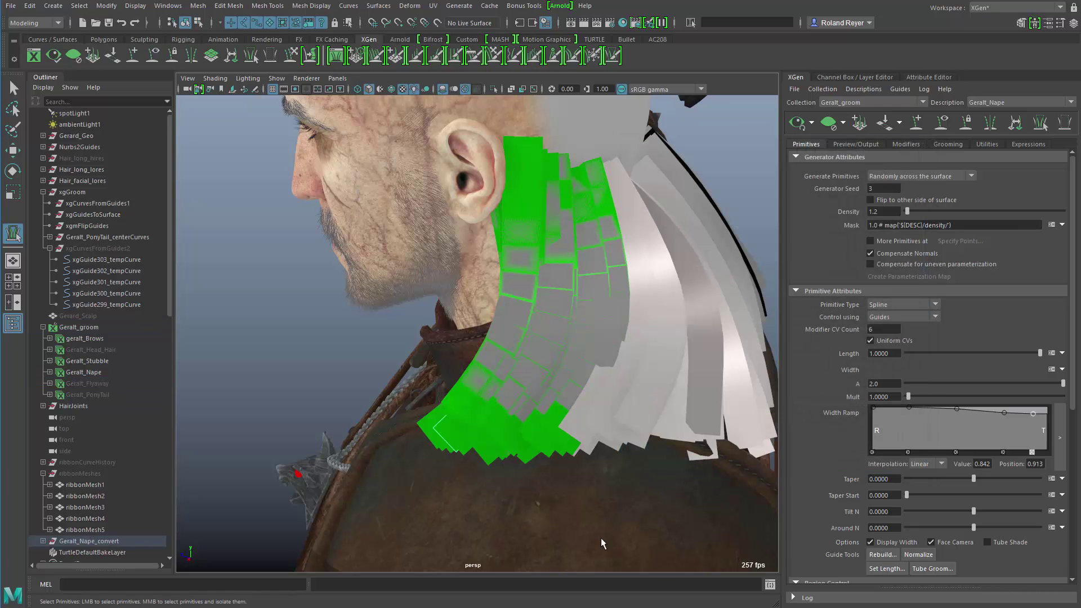
Step: Select the Geralt_Nape_convert group, isolate it in the viewport and inspect the polygon strips from several angles
click(64, 544)
scroll(132, 494, down, 3)
scroll(133, 492, down, 3)
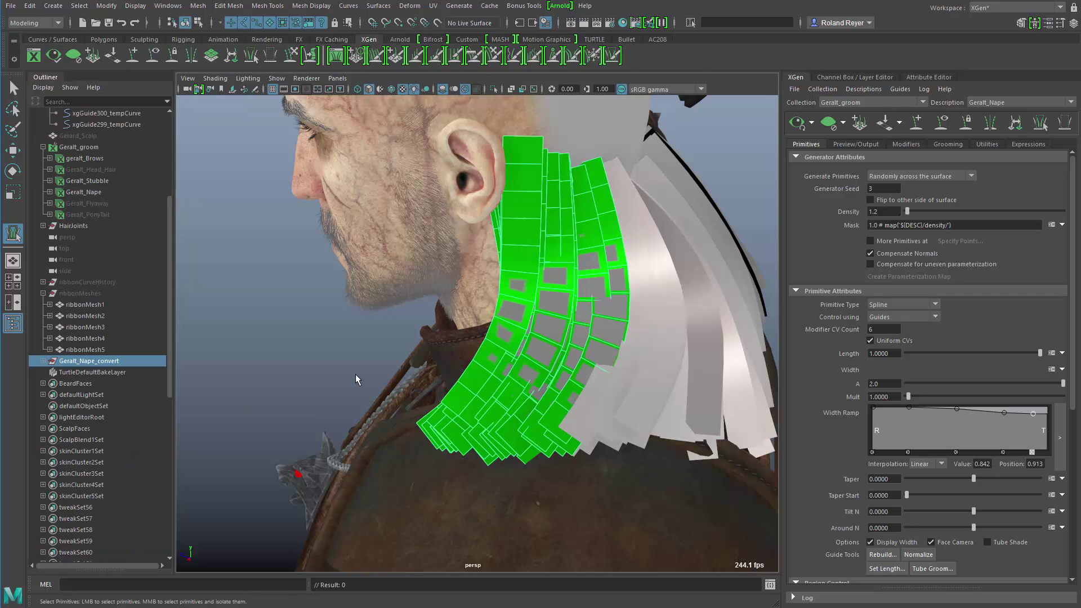
key(ctrl+1)
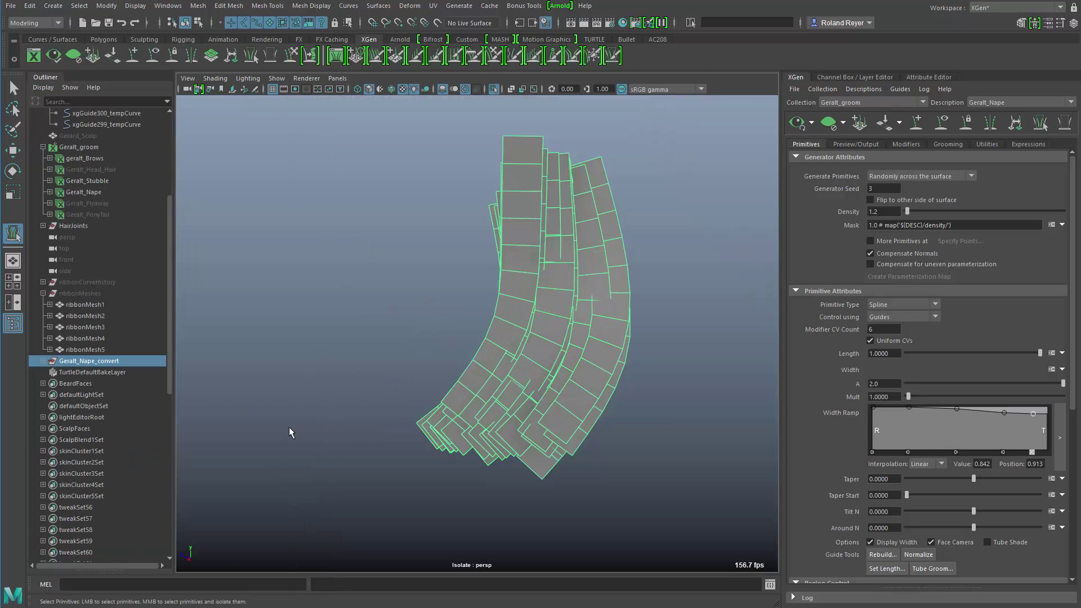
alt+drag(487, 433, 472, 407)
alt+middle_drag(472, 407, 444, 405)
alt+drag(407, 389, 531, 314)
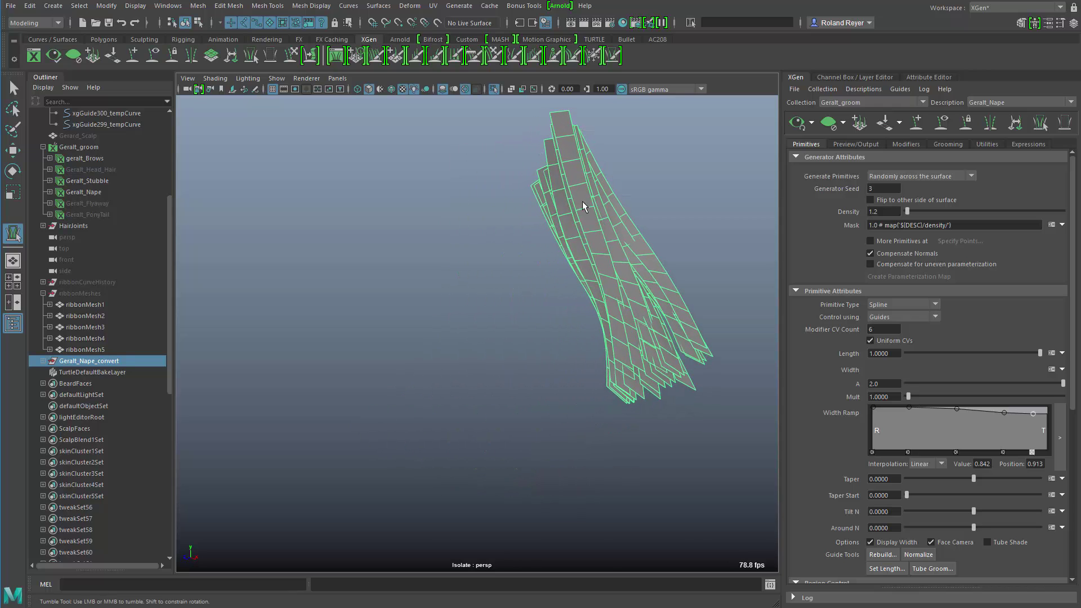
alt+drag(607, 313, 474, 333)
alt+middle_drag(474, 333, 414, 362)
Step: Assign the existing hairShader_4x4 material to the Geralt_Nape_convert group
right_click(597, 217)
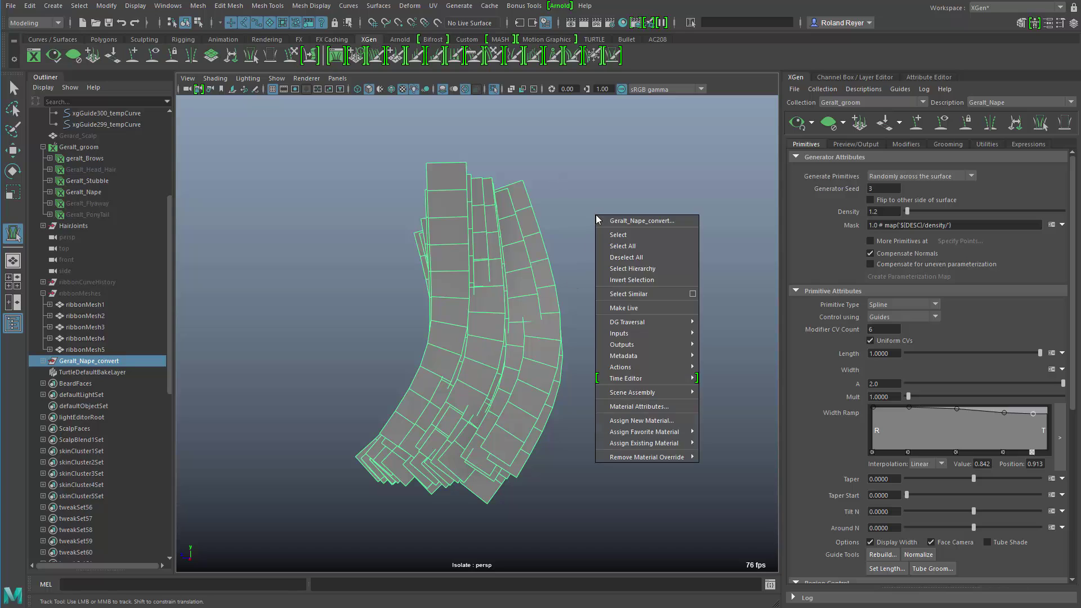
mouse_move(647, 443)
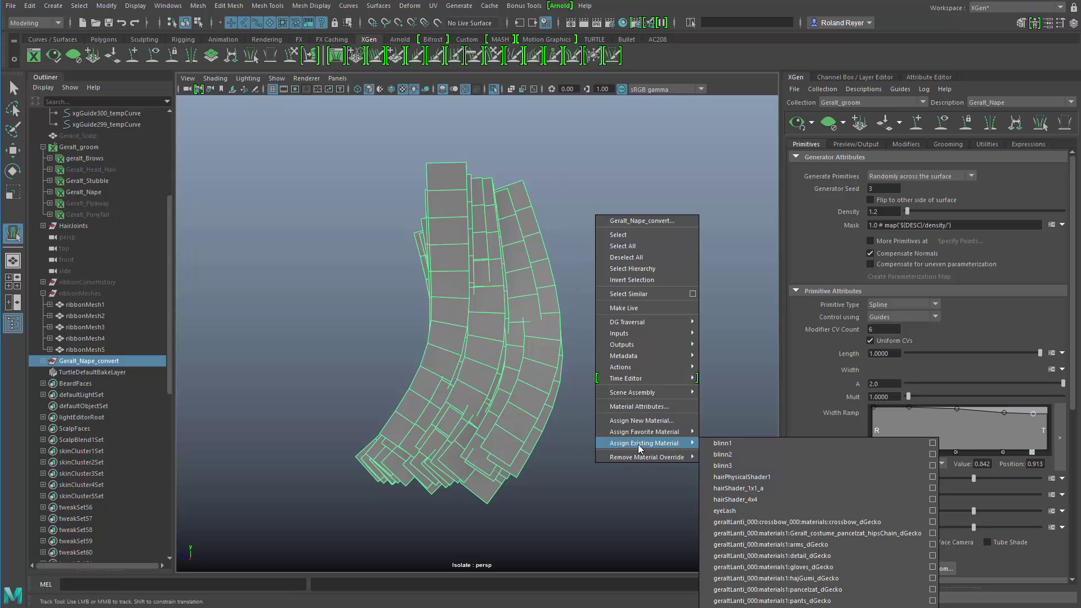
click(749, 500)
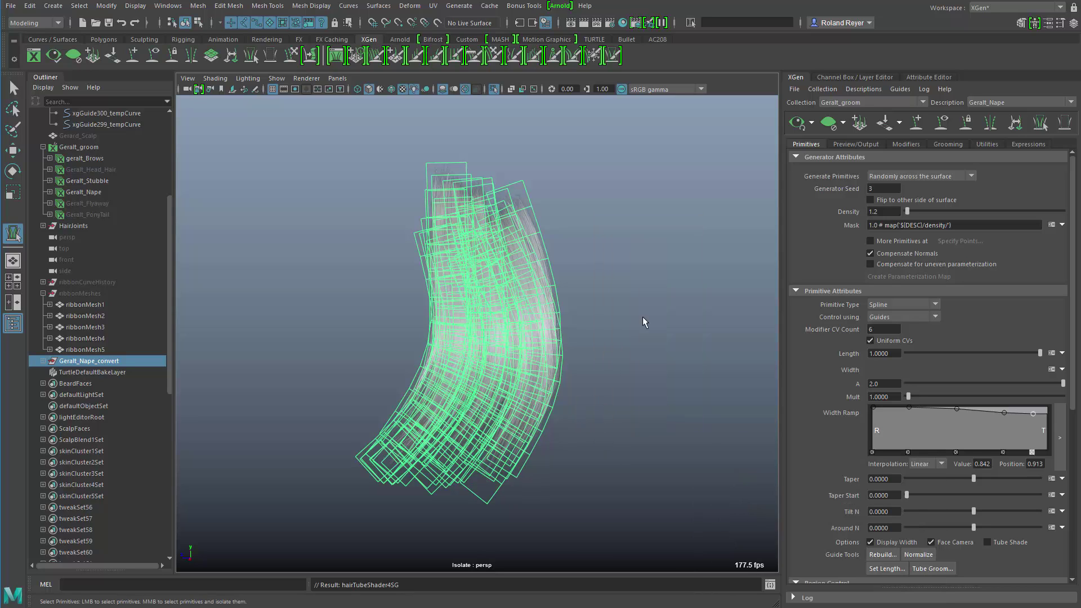
mouse_move(464, 411)
alt+mouse_down()
mouse_move(461, 402)
mouse_move(467, 412)
alt+mouse_up()
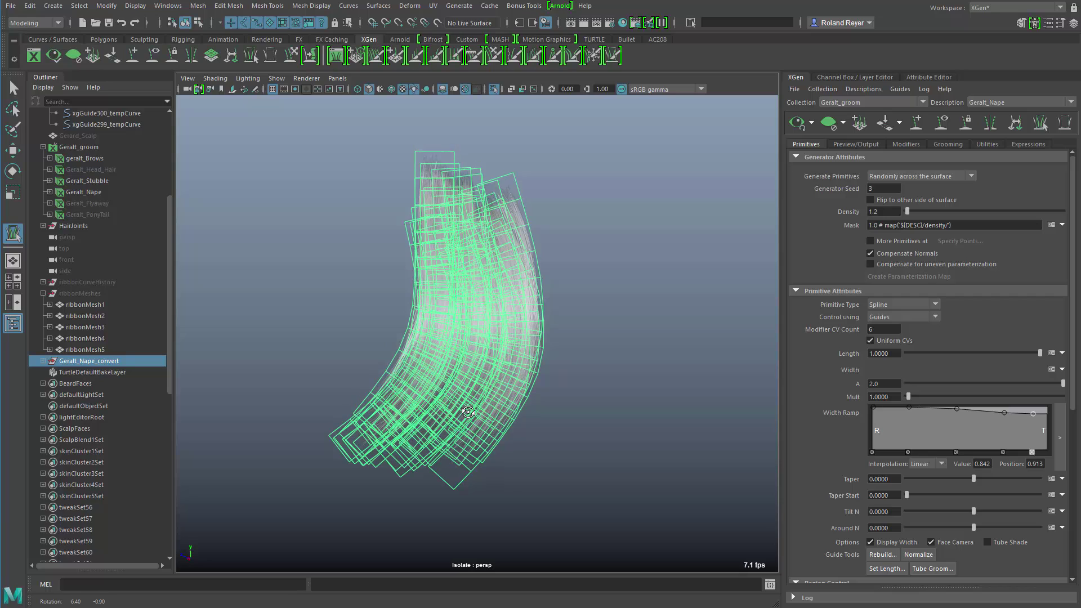
Step: Expand the Geralt_Nape_convert group and move the polySurface3127 strip away from the other hair strips
click(44, 361)
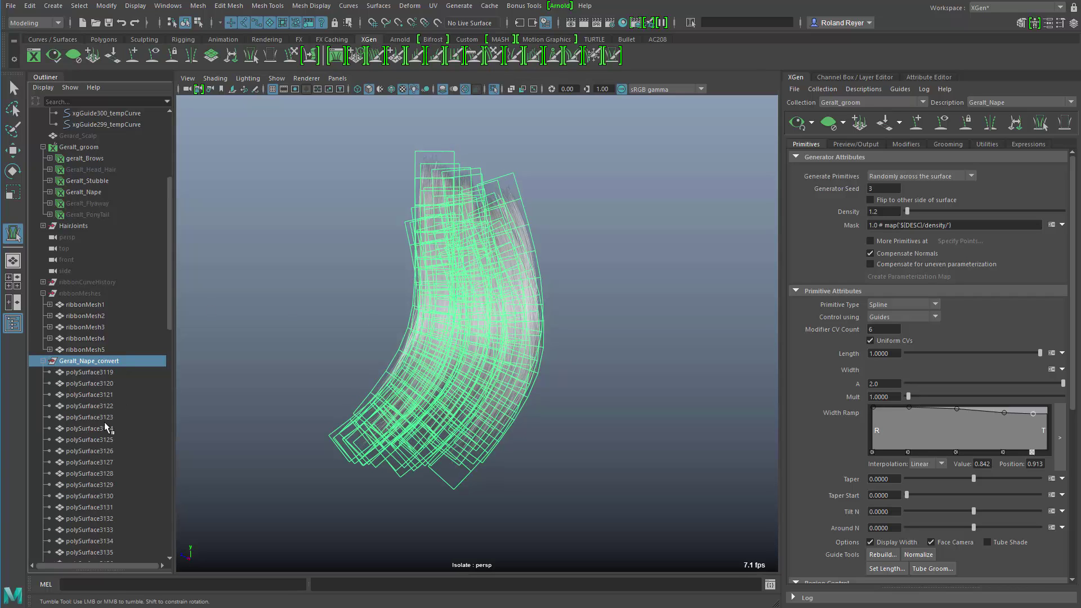
click(104, 462)
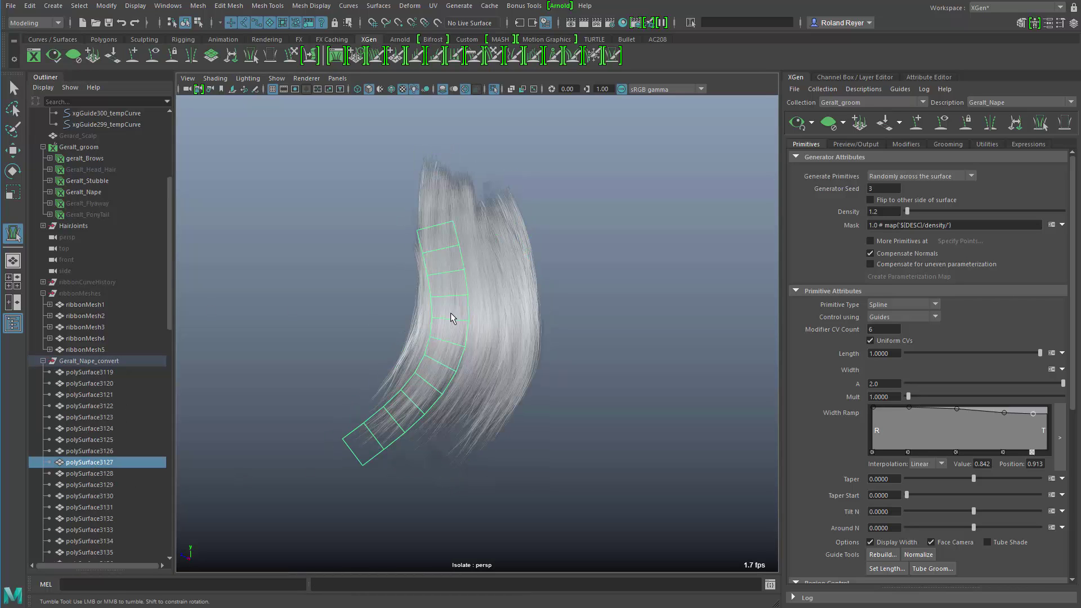
key(w)
middle_drag(511, 422, 644, 428)
alt+drag(642, 431, 610, 472)
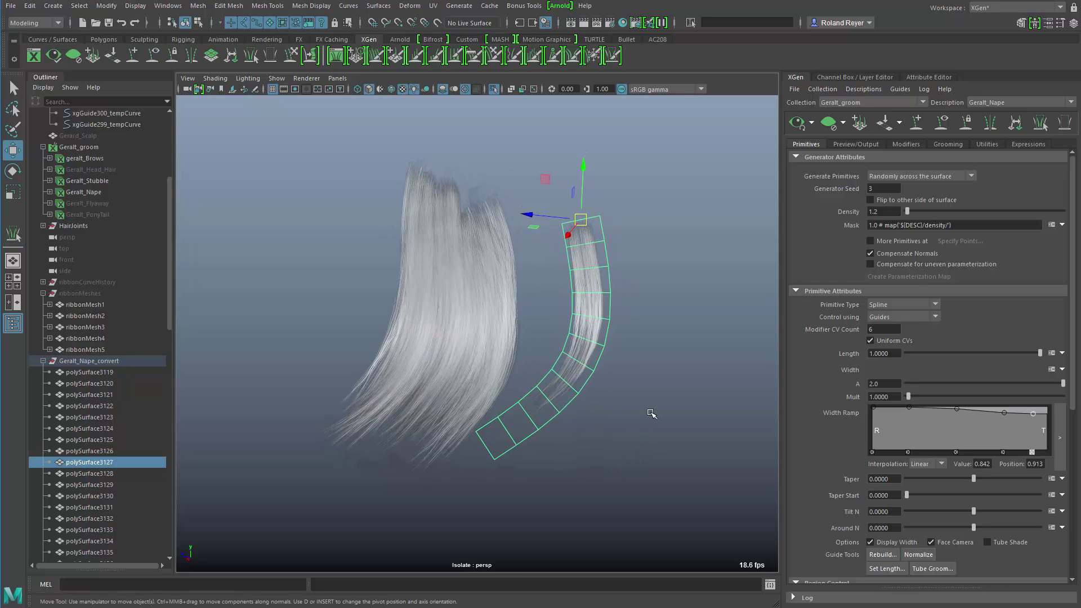
click(602, 456)
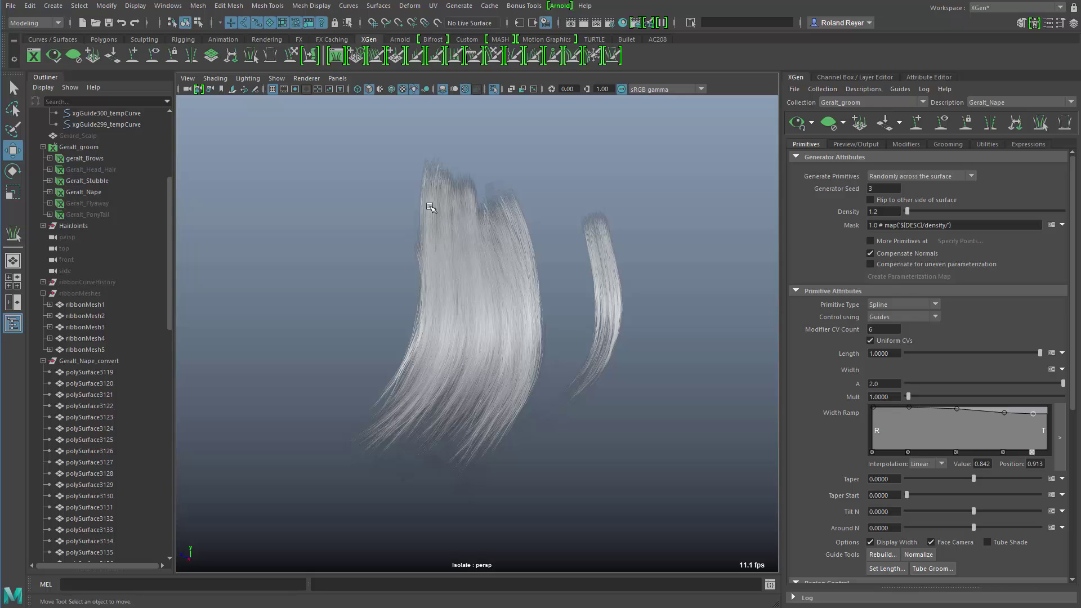
Step: Browse the hair textures in the Content Browser's favorite Textures folder, enlarging the window for viewing, and close it
click(167, 6)
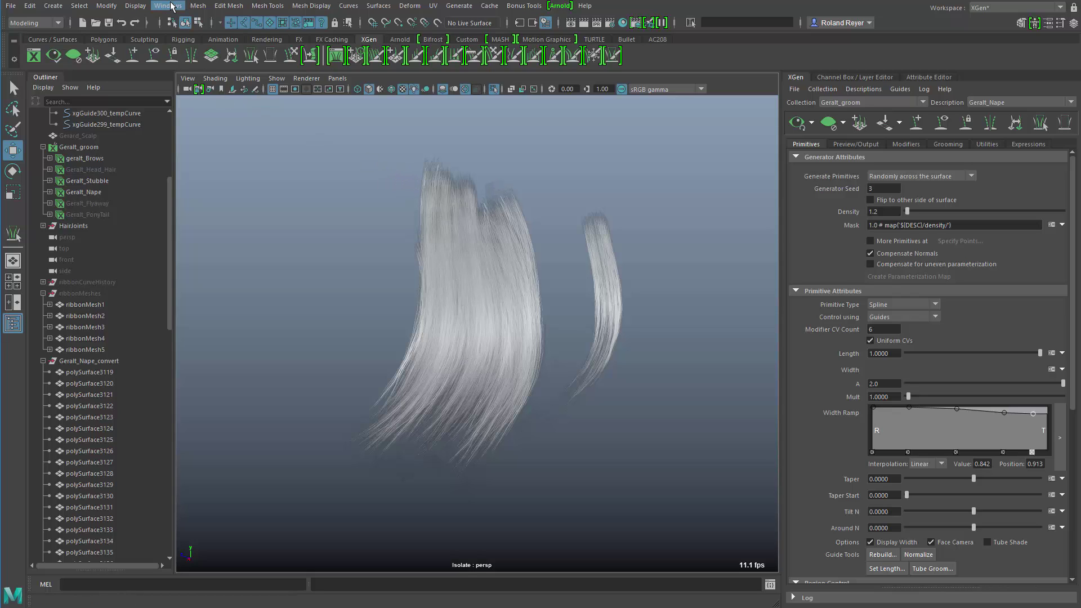
mouse_move(205, 45)
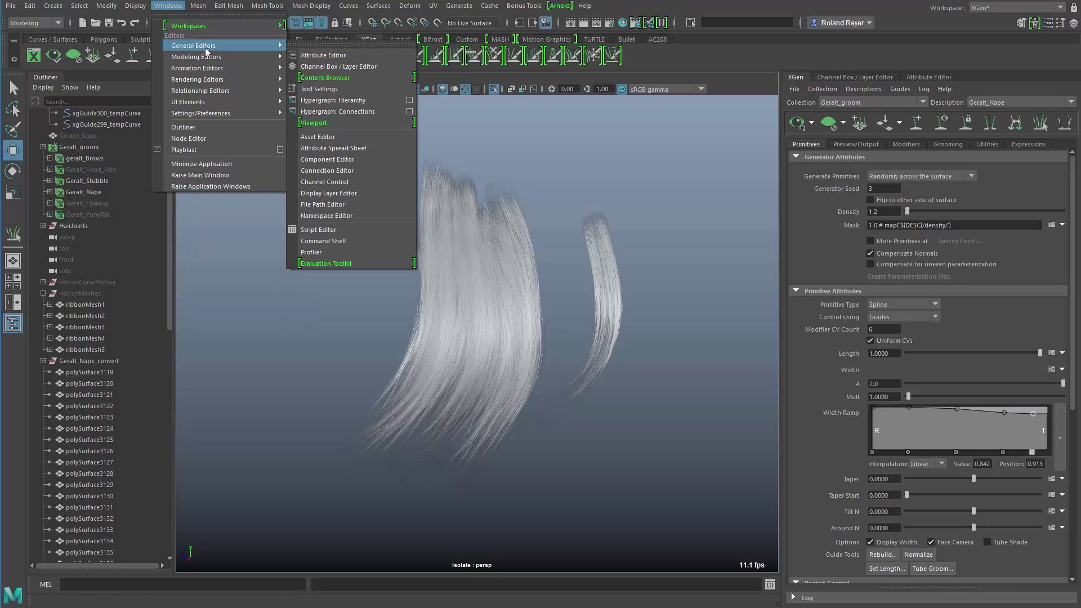
click(357, 78)
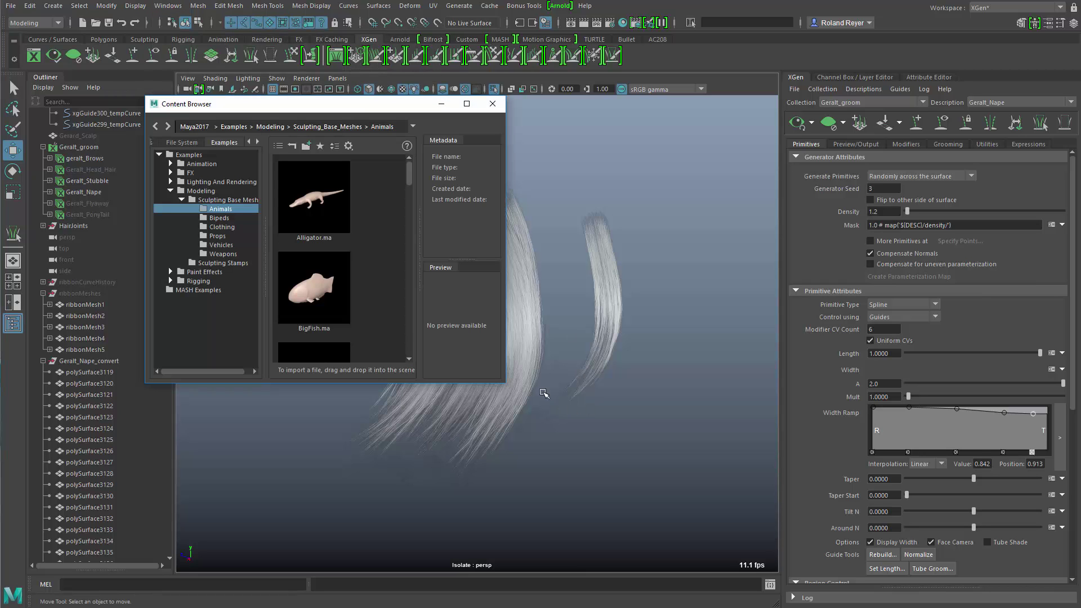
drag(509, 388, 783, 542)
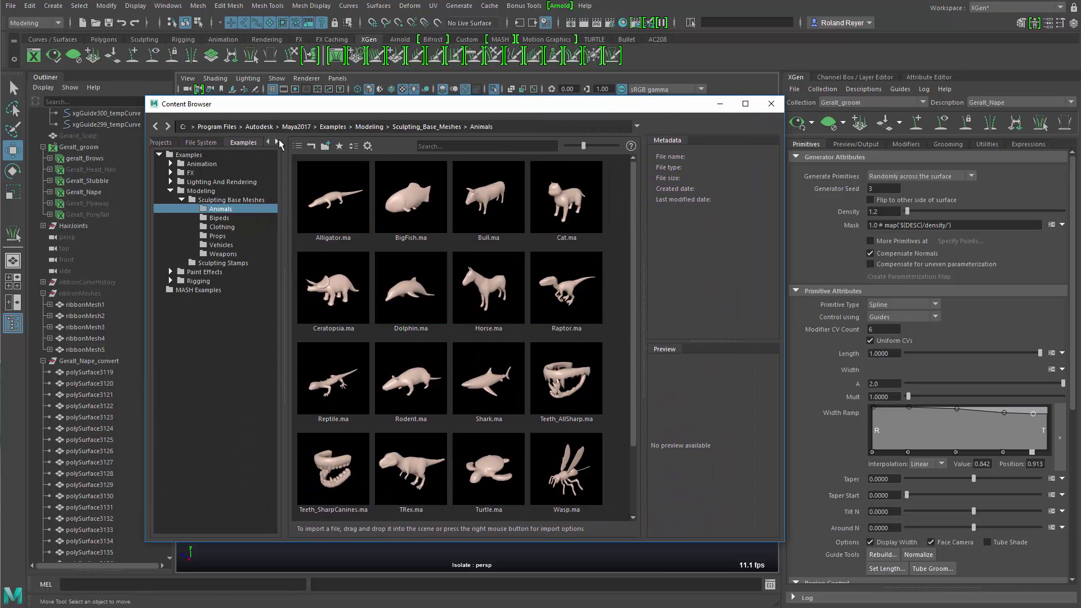
click(276, 142)
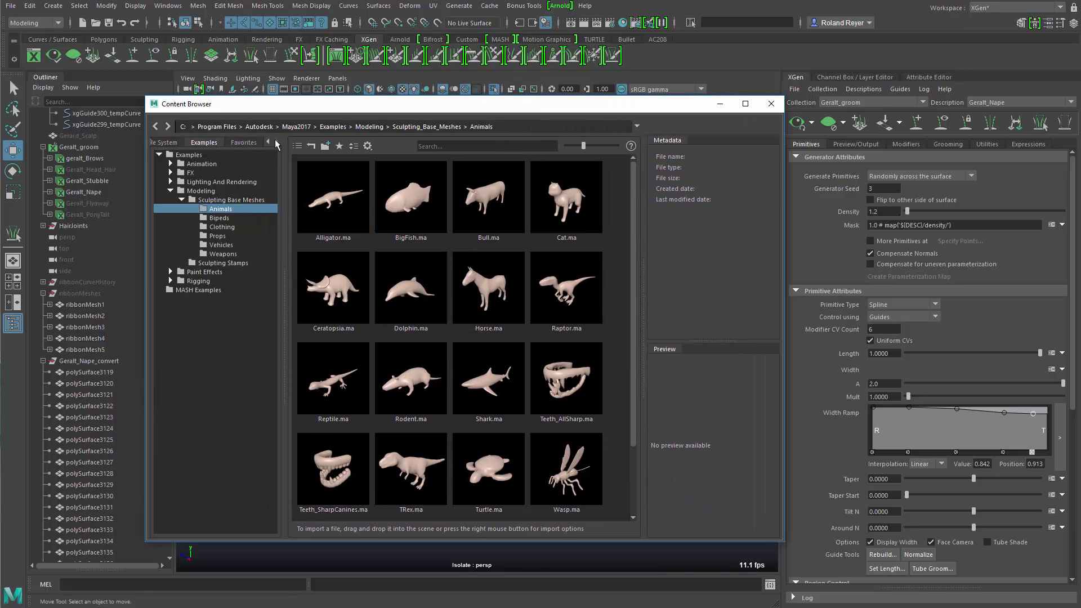
click(243, 144)
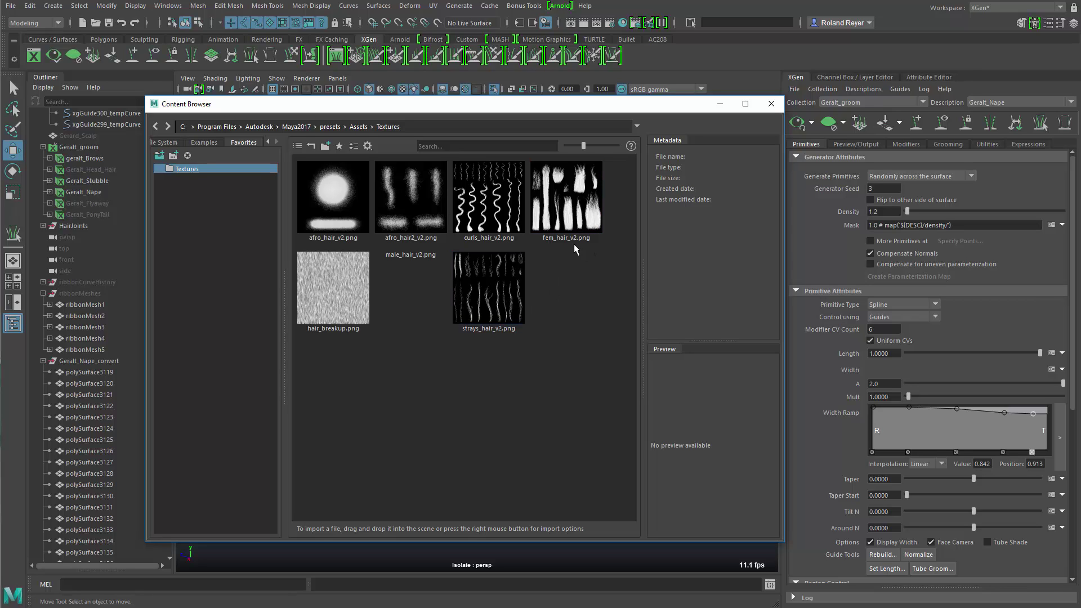
click(770, 103)
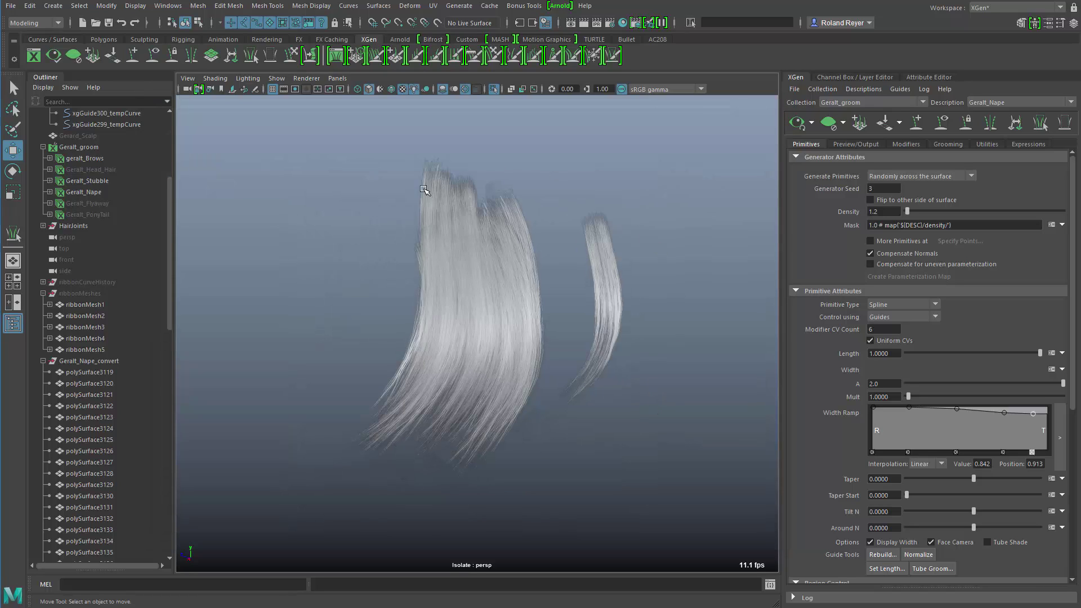
Step: Hide the Geralt_Nape_convert group and turn off viewport isolation to bring back the whole character
click(79, 362)
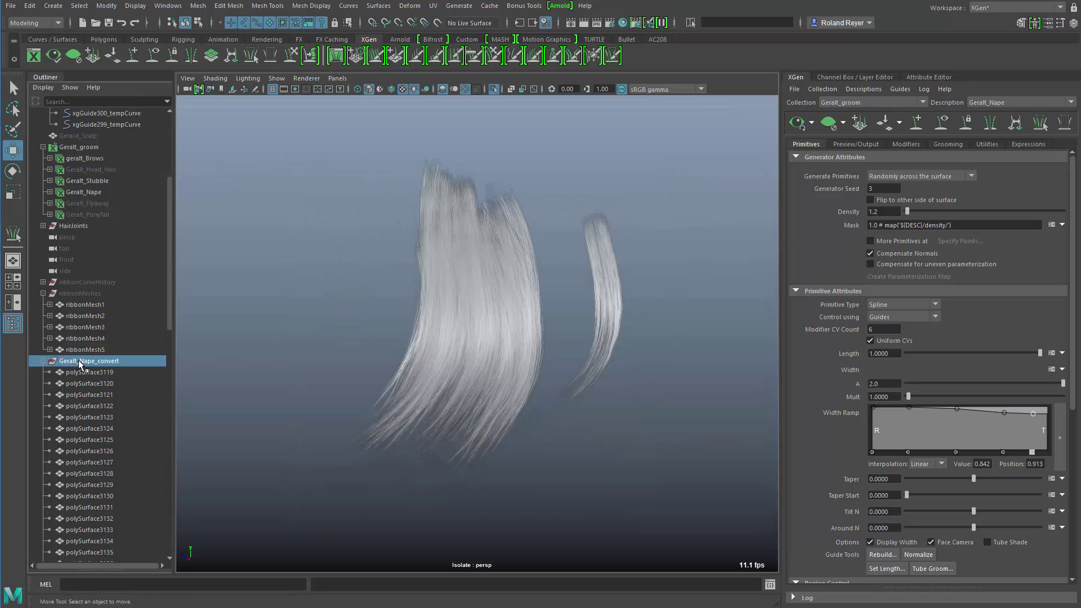
key(ctrl+h)
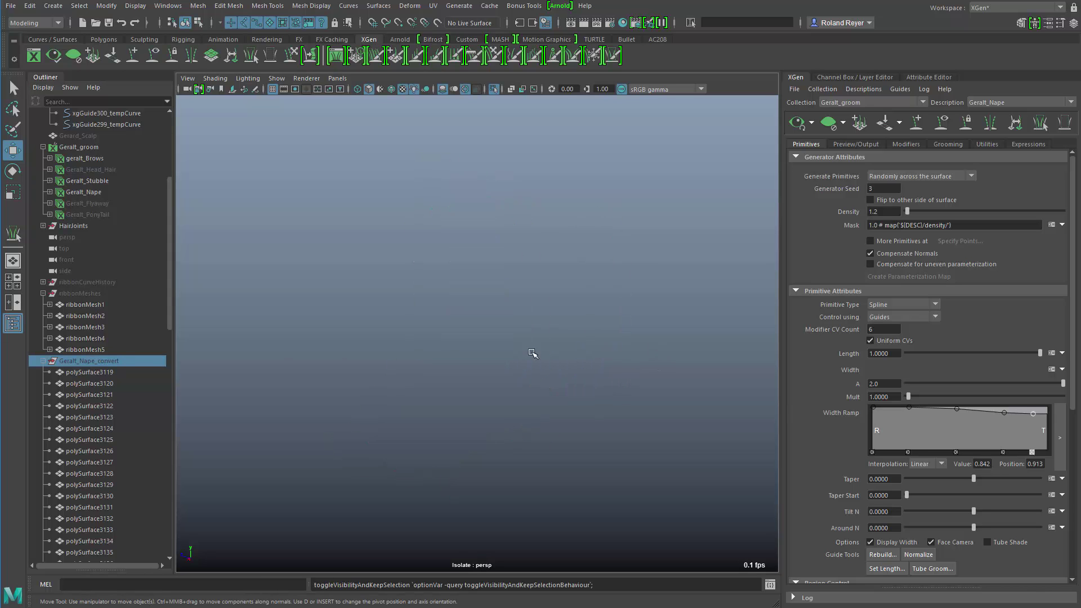
key(ctrl+1)
alt+drag(676, 428, 623, 417)
alt+drag(716, 419, 522, 388)
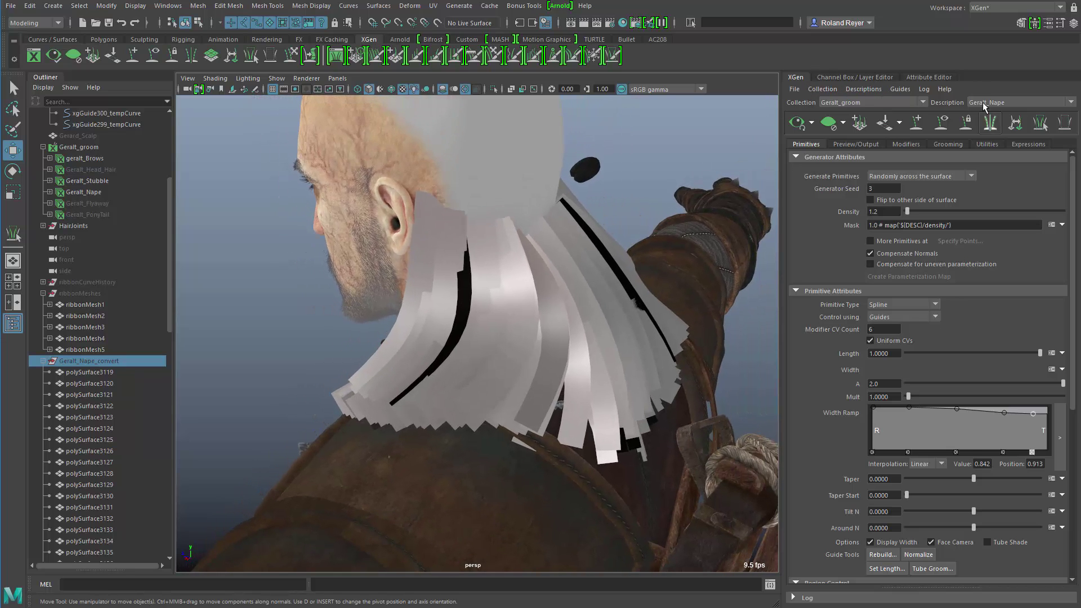
Step: Hide the Geralt_Nape description and turn on the HairLores display layer
click(854, 78)
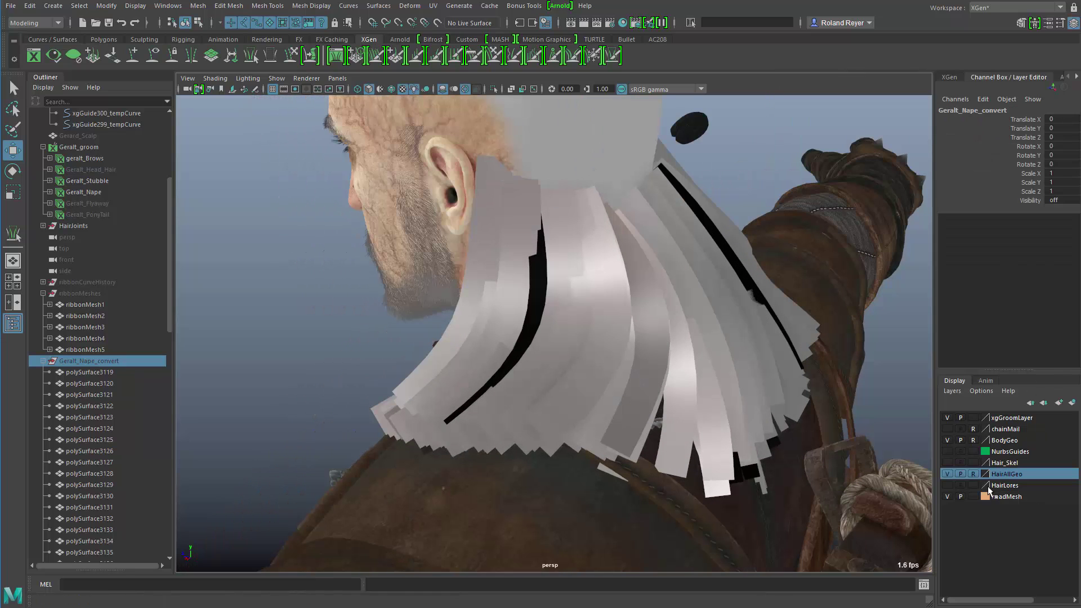
click(83, 192)
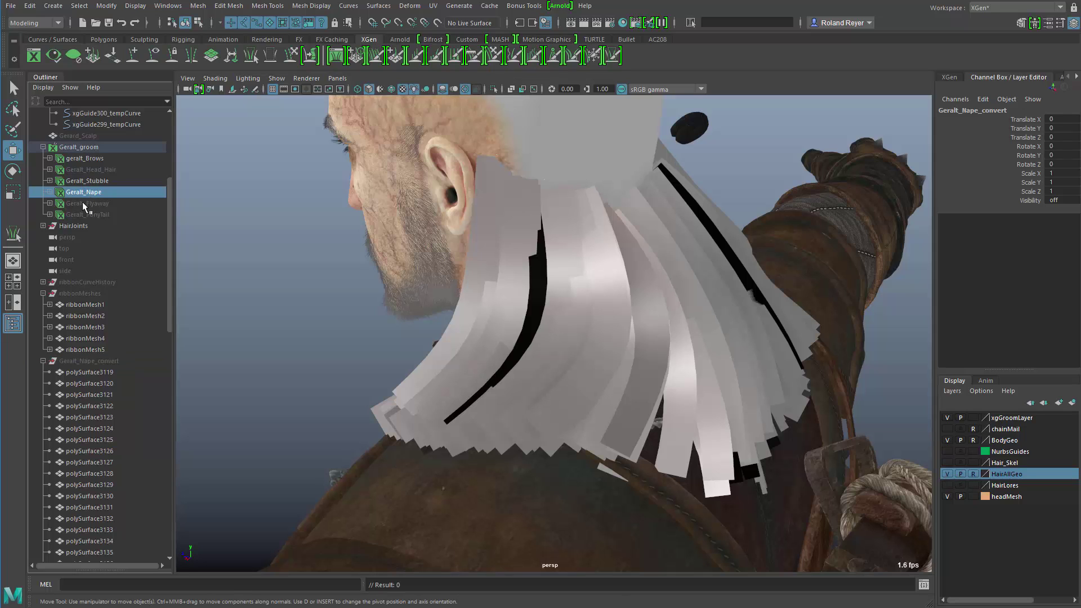
key(ctrl+h)
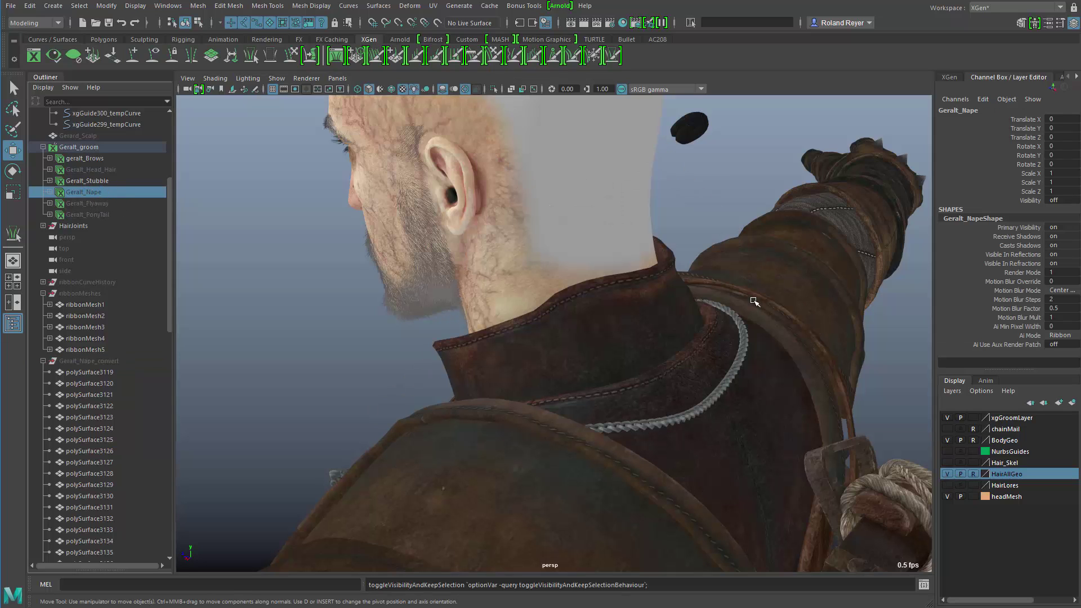
click(949, 485)
alt+drag(473, 378, 551, 348)
alt+middle_drag(551, 347, 568, 436)
alt+drag(568, 436, 662, 394)
alt+right_drag(662, 394, 556, 348)
alt+middle_drag(556, 348, 580, 380)
alt+drag(646, 325, 668, 320)
Step: Pick the hair strip behind the ear and its parent Geralt_Hair group, clear the selection and inspect the polygon hair
click(680, 314)
alt+drag(664, 403, 696, 386)
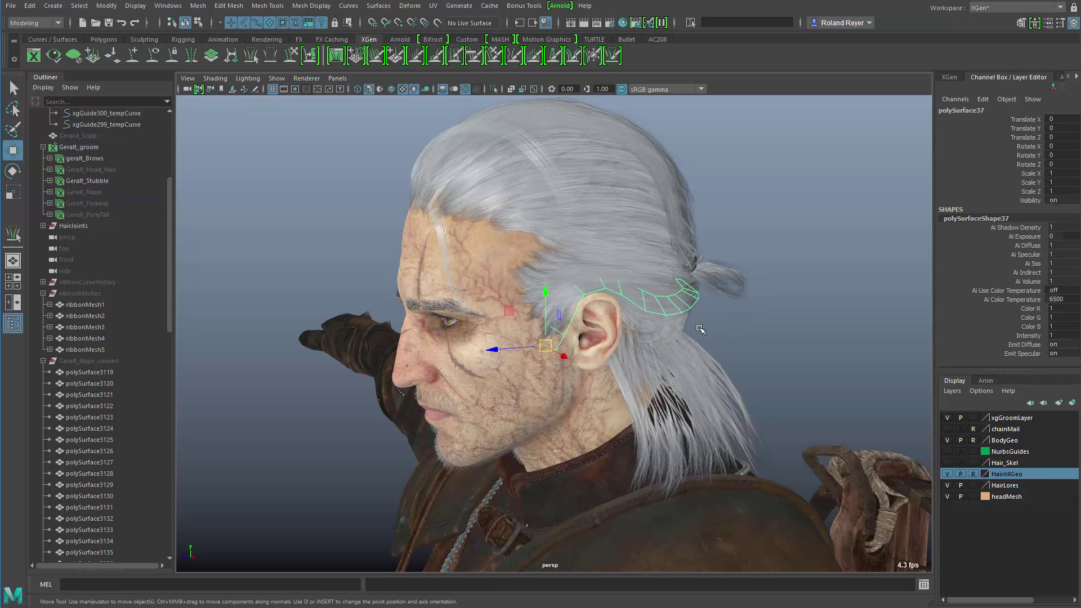
key(Up)
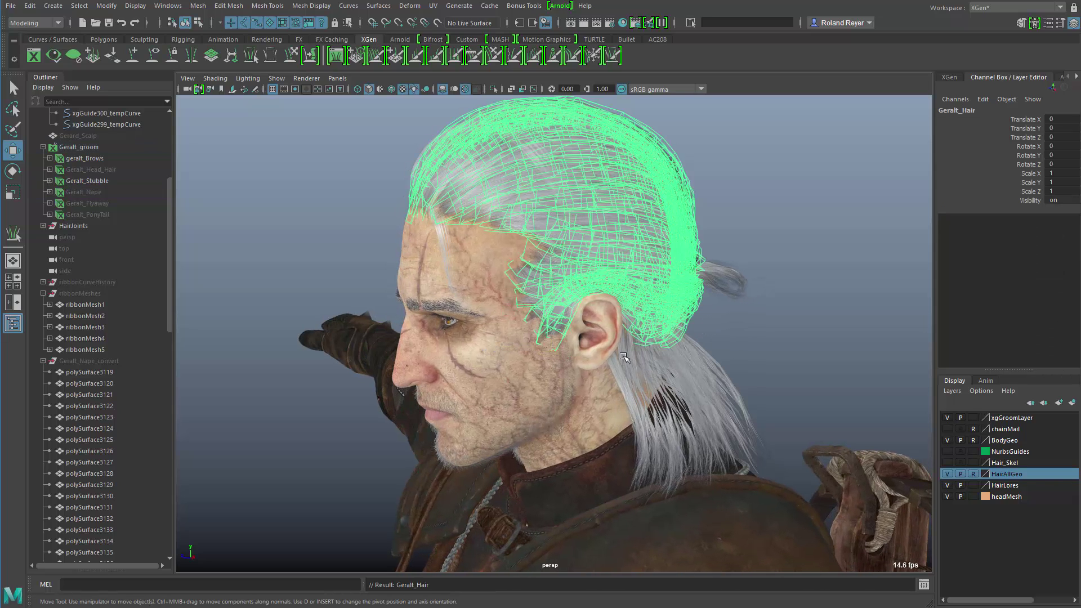
click(814, 172)
alt+drag(624, 388, 634, 352)
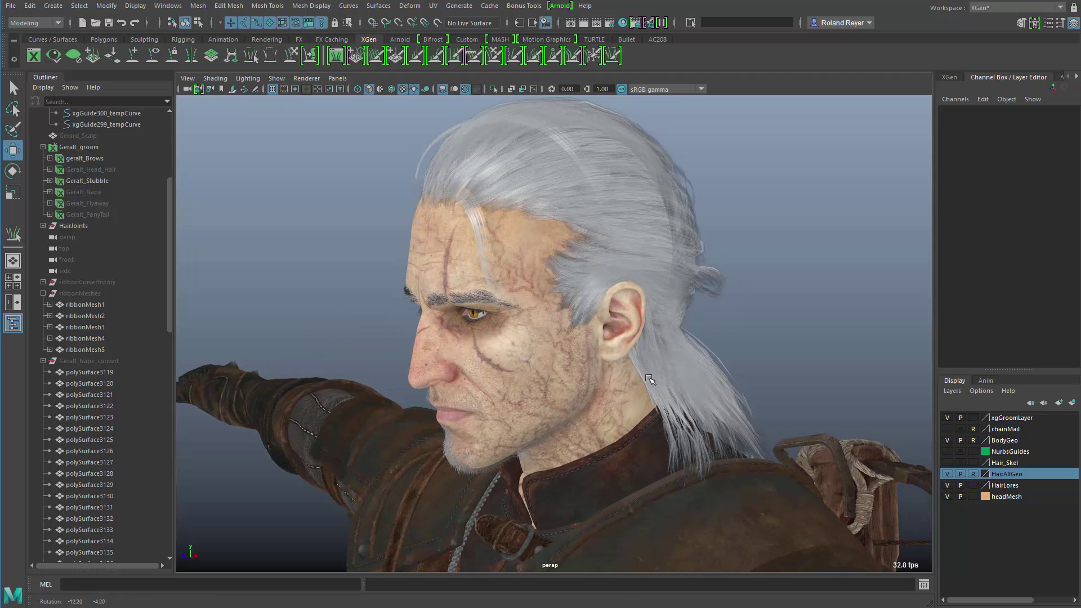
alt+middle_drag(635, 352, 640, 370)
alt+drag(640, 370, 652, 366)
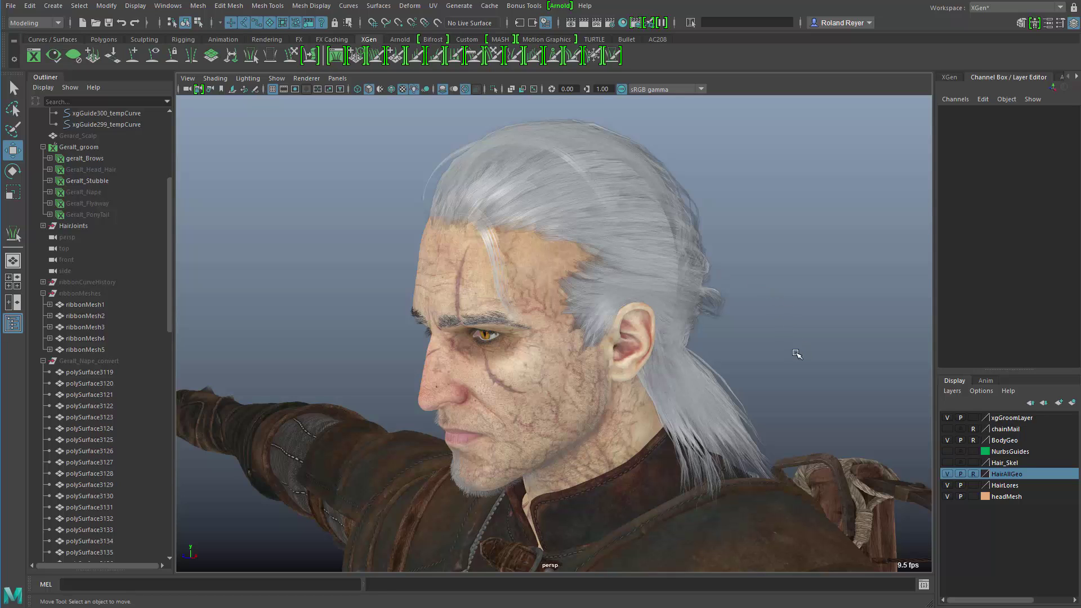
alt+drag(731, 378, 699, 370)
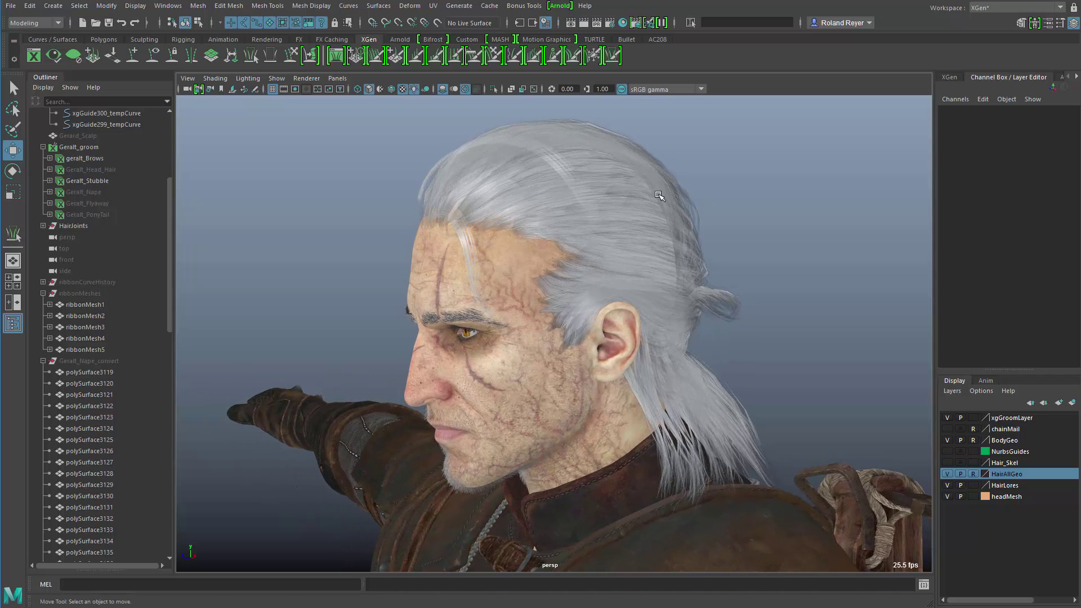
Step: Set the Viewport 2.0 transparency algorithm to Depth Peeling and close the renderer settings
click(309, 79)
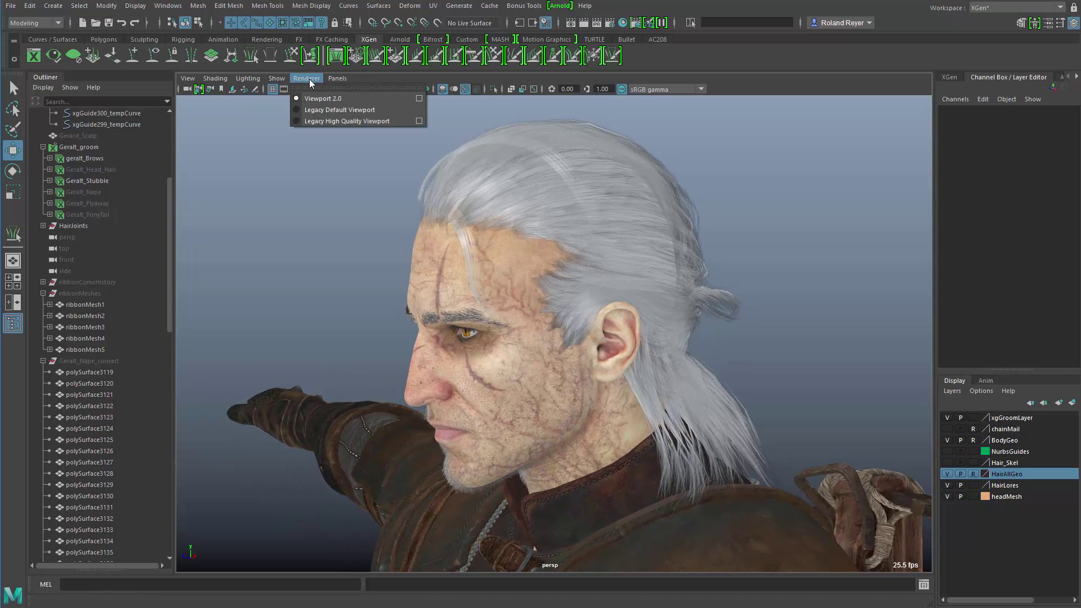
click(419, 98)
drag(345, 160, 309, 127)
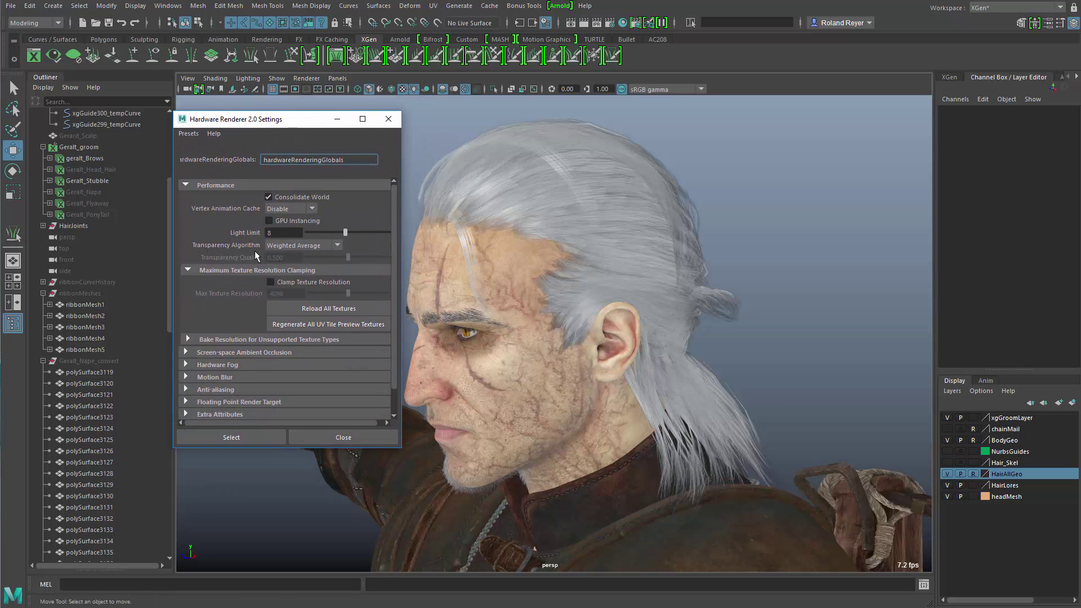
click(285, 245)
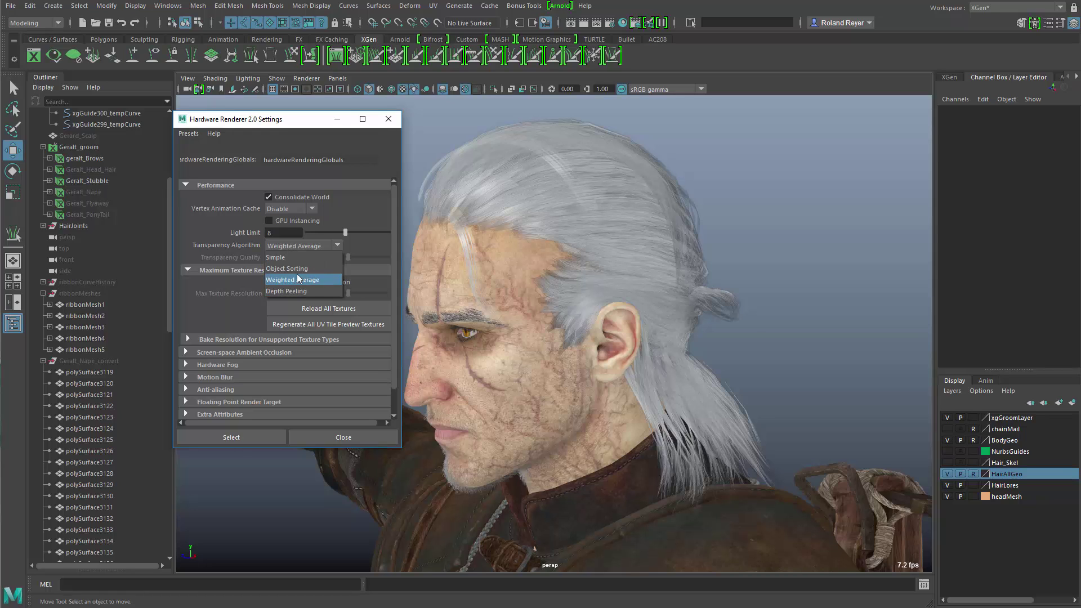
click(313, 291)
alt+drag(569, 400, 605, 421)
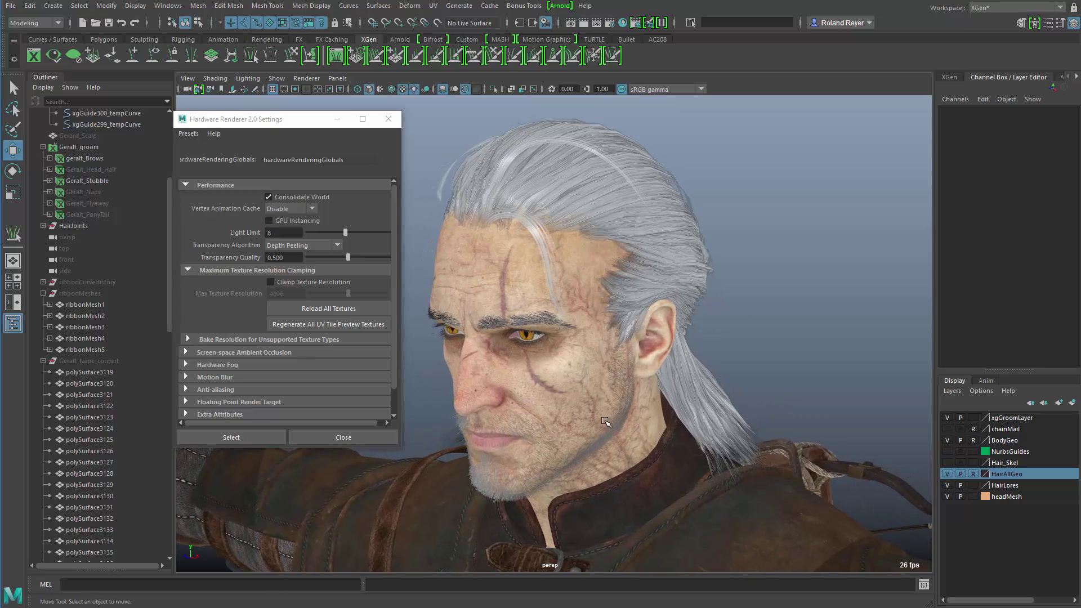
click(373, 437)
alt+drag(715, 429, 744, 447)
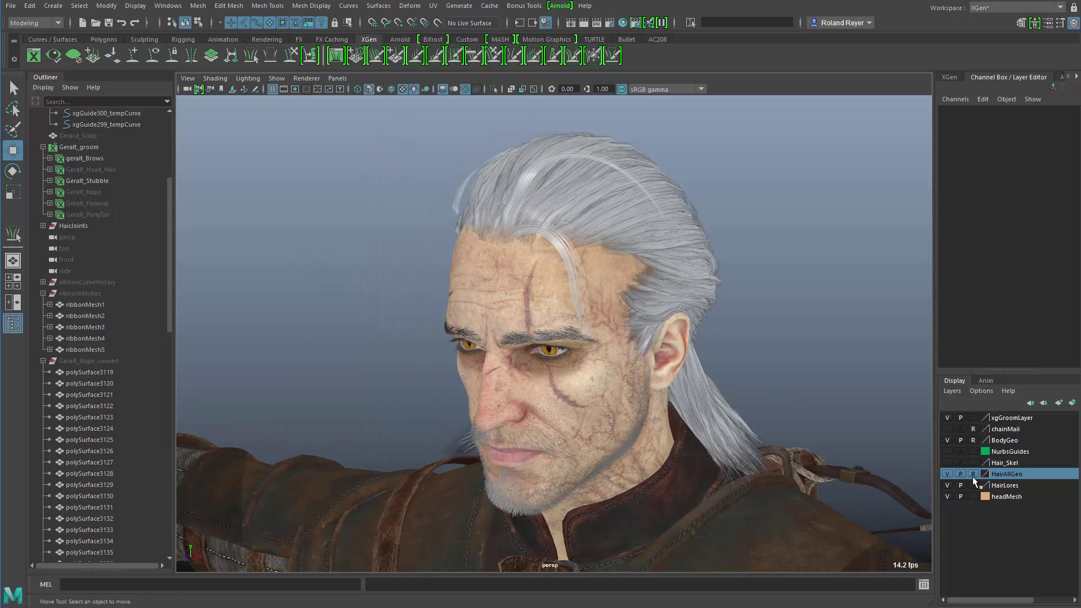
Step: Turn on the Hair_Skel display layer and examine the joint chains near the forehead
click(947, 463)
alt+drag(507, 410, 454, 411)
alt+right_drag(454, 411, 608, 468)
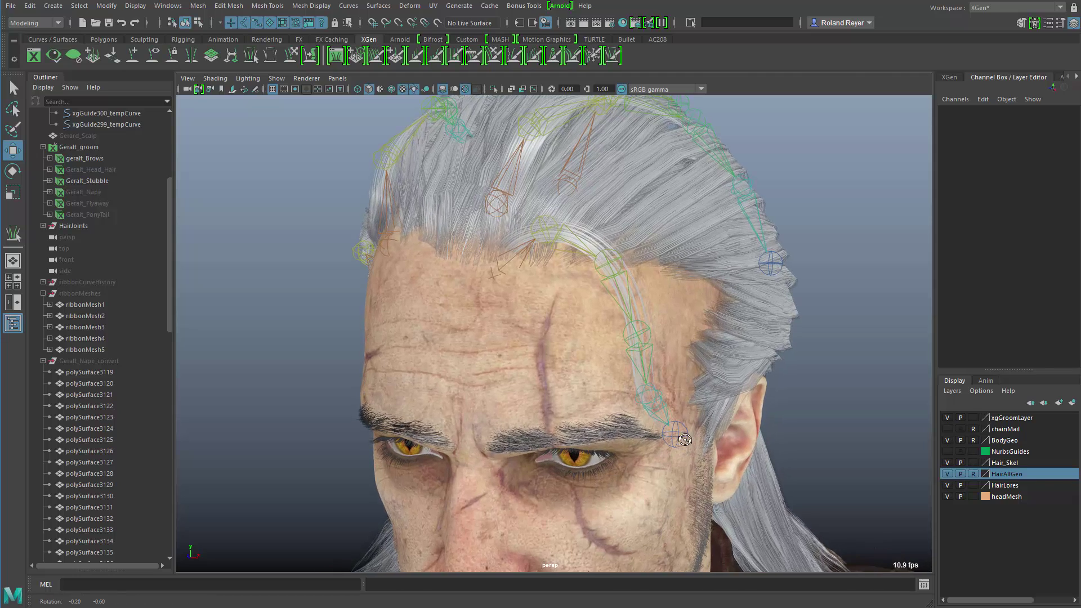
alt+middle_drag(608, 467, 613, 457)
Step: Try rotating joint18 on the loose forehead strand, undo the rotation and clear the selection
click(635, 275)
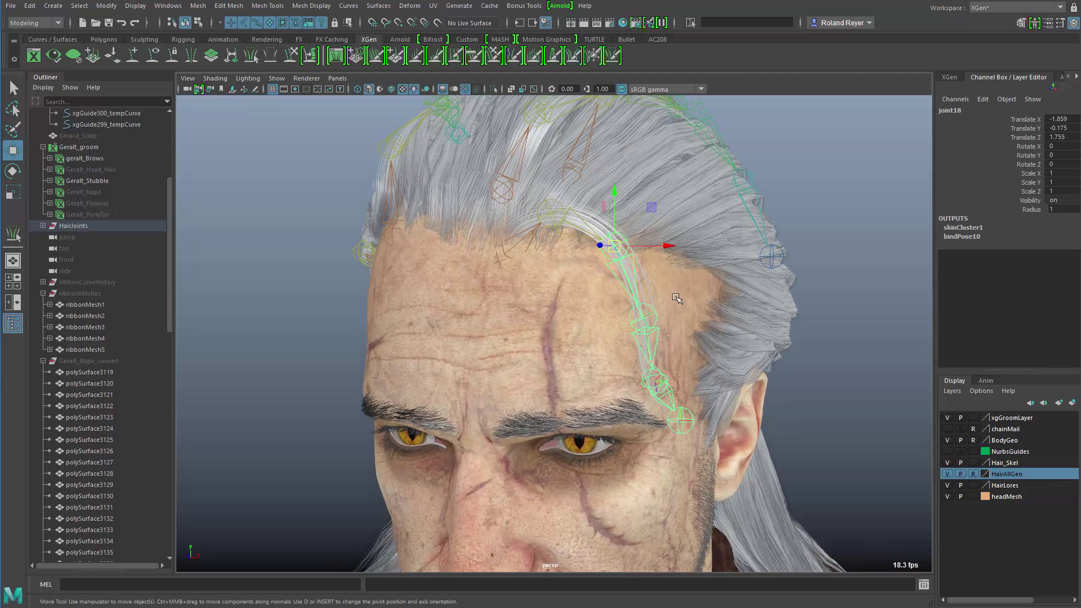
key(e)
mouse_move(648, 259)
mouse_down()
mouse_move(667, 234)
mouse_move(659, 217)
mouse_move(661, 233)
mouse_move(642, 250)
mouse_up()
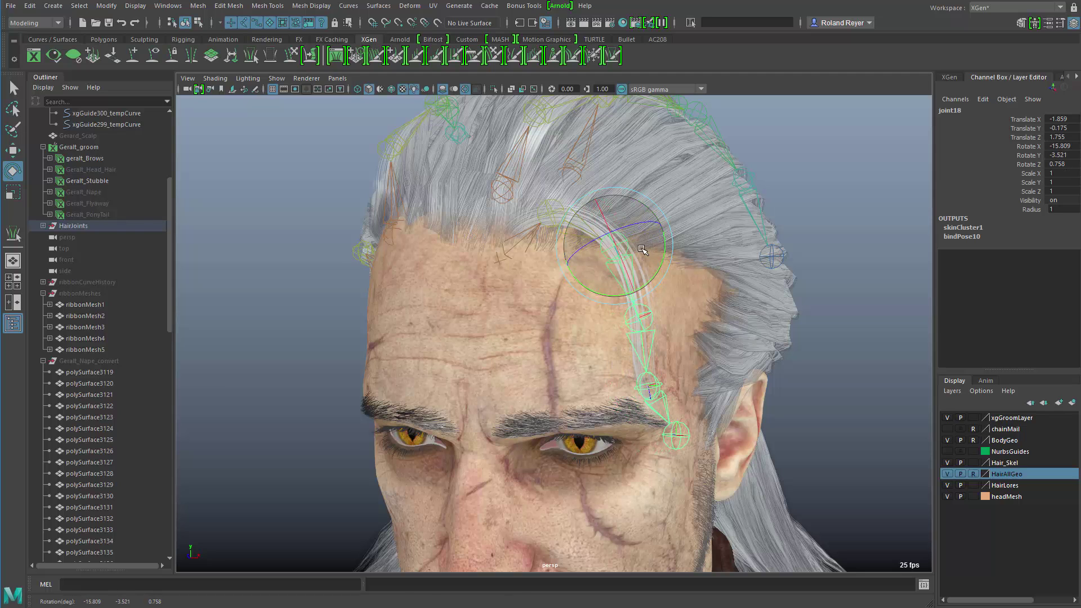
key(ctrl+z)
alt+right_drag(599, 437, 595, 411)
mouse_move(596, 411)
alt+mouse_down()
mouse_move(473, 418)
mouse_move(597, 421)
alt+mouse_up()
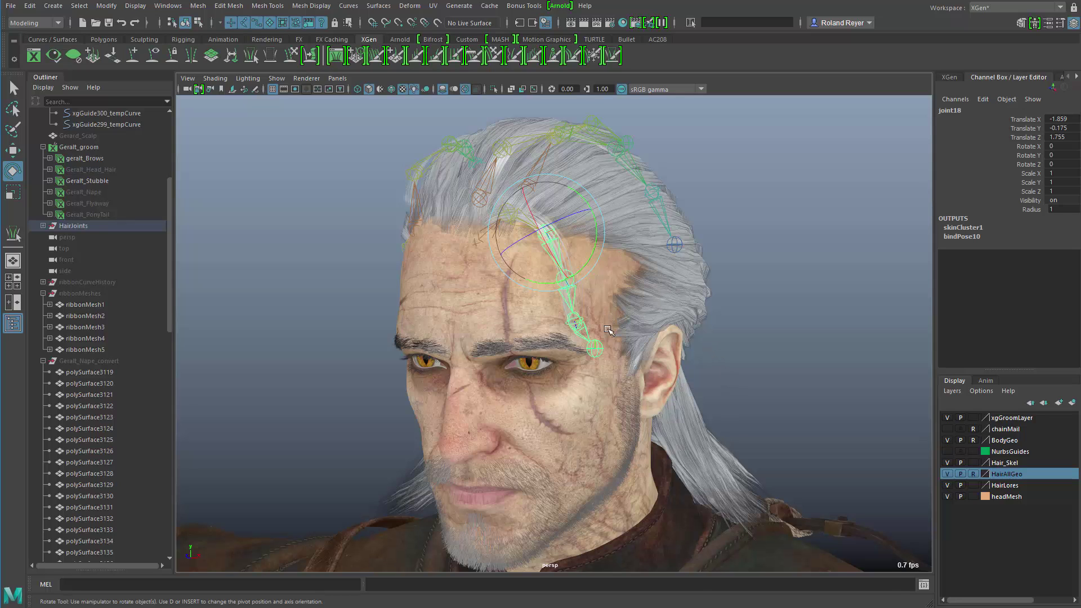
click(820, 331)
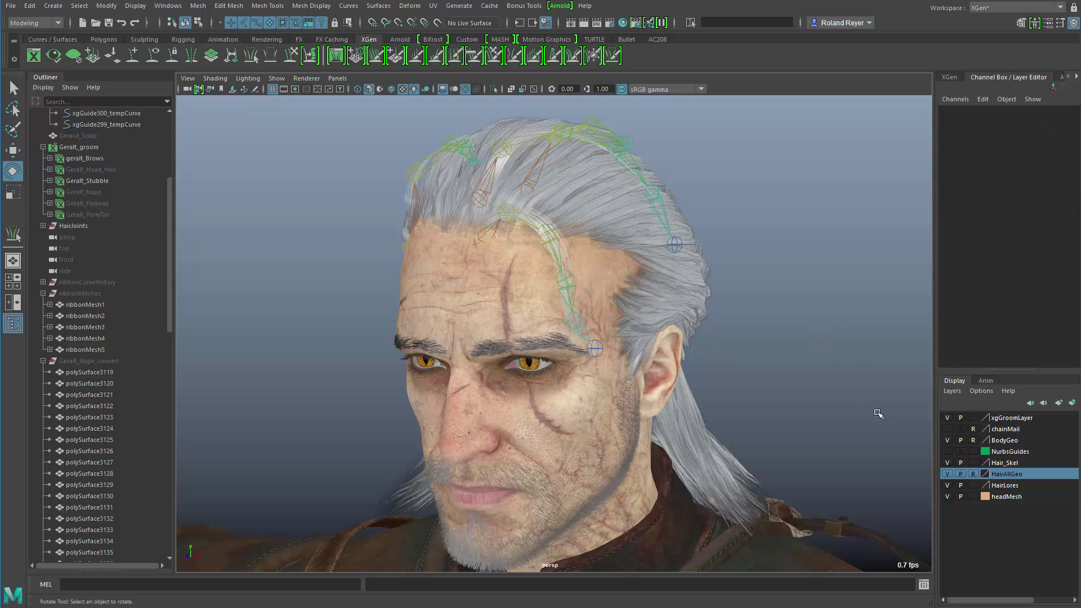
Step: Toggle the HairAllGeo layer's visibility off and on, and inspect the polygon hair and joints from several angles
click(948, 473)
alt+middle_drag(767, 451, 778, 428)
alt+drag(784, 453, 755, 445)
alt+middle_drag(795, 385, 789, 408)
click(948, 474)
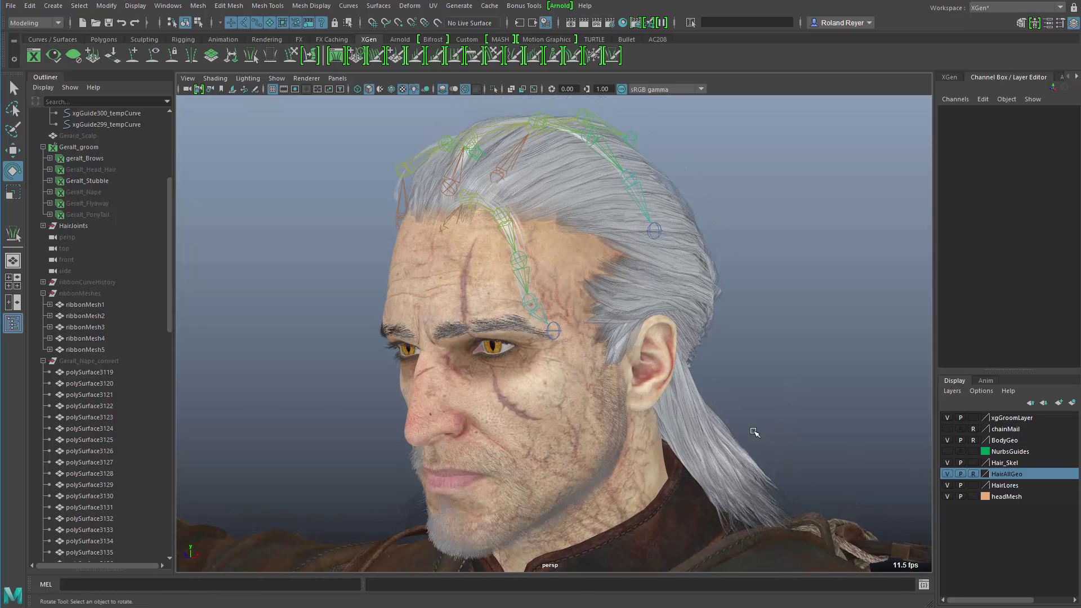
alt+drag(773, 446, 745, 449)
alt+right_drag(745, 449, 716, 373)
alt+middle_drag(716, 372, 692, 347)
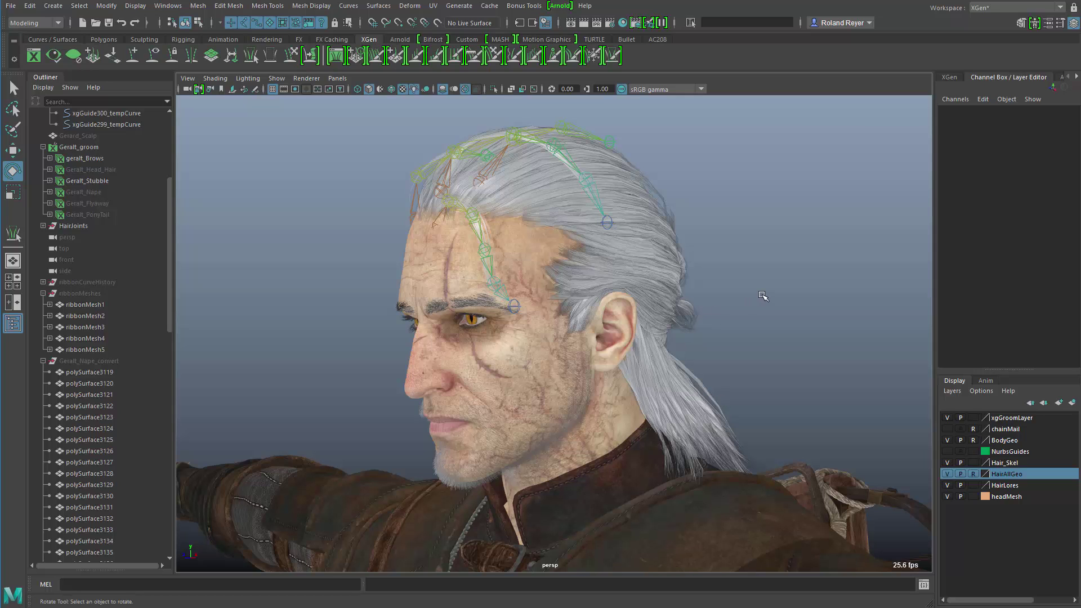
click(524, 6)
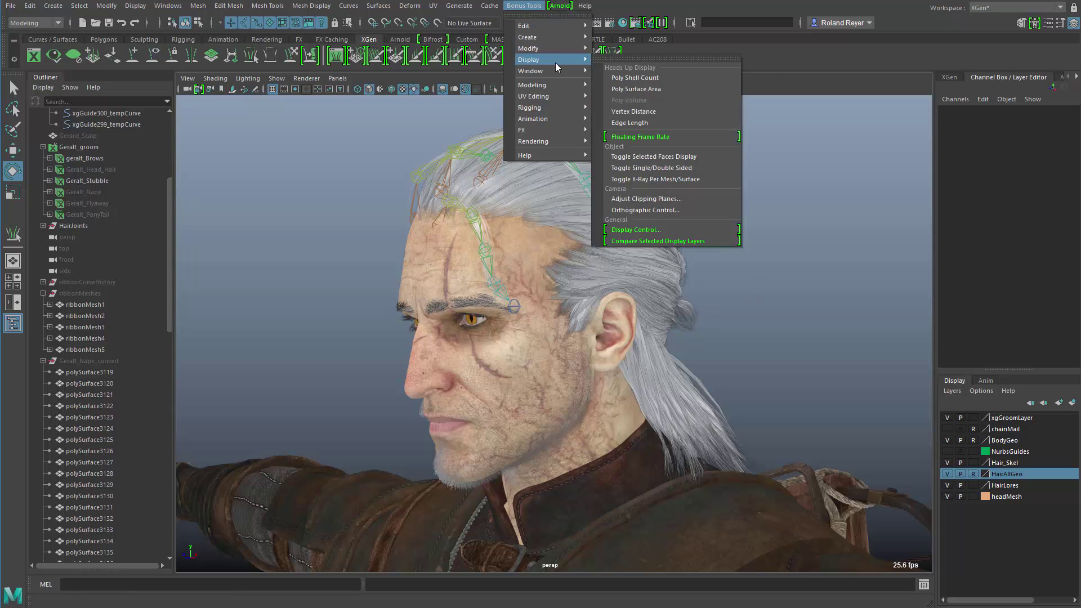
mouse_move(566, 86)
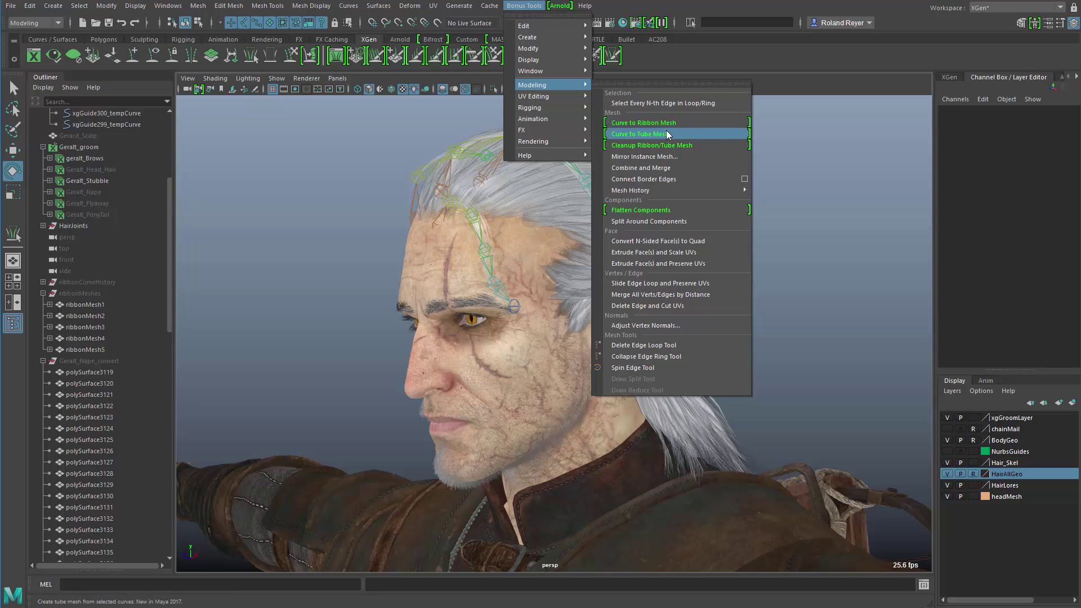
click(802, 88)
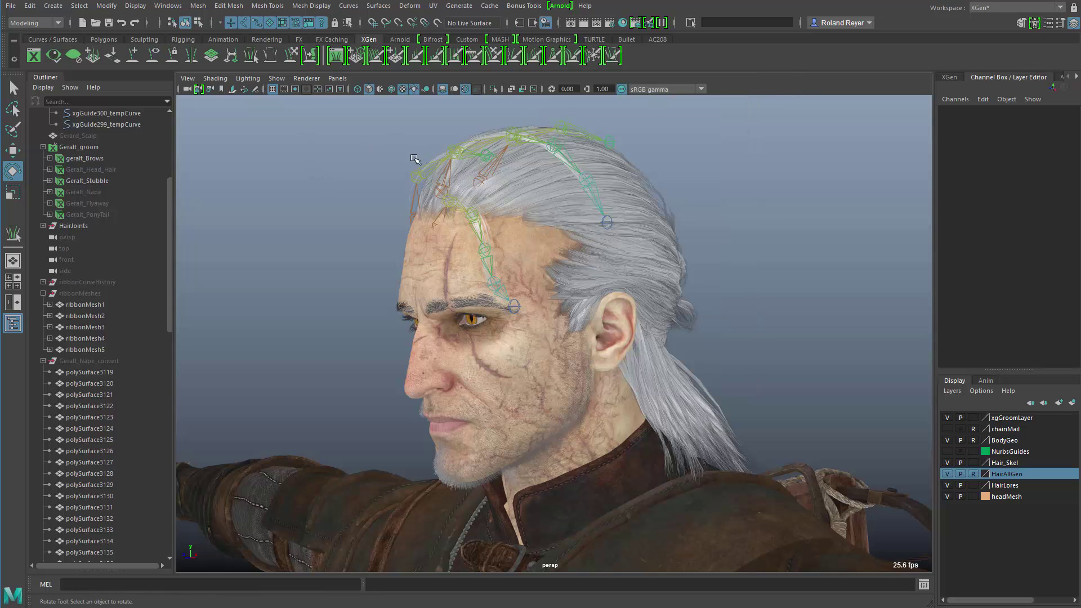